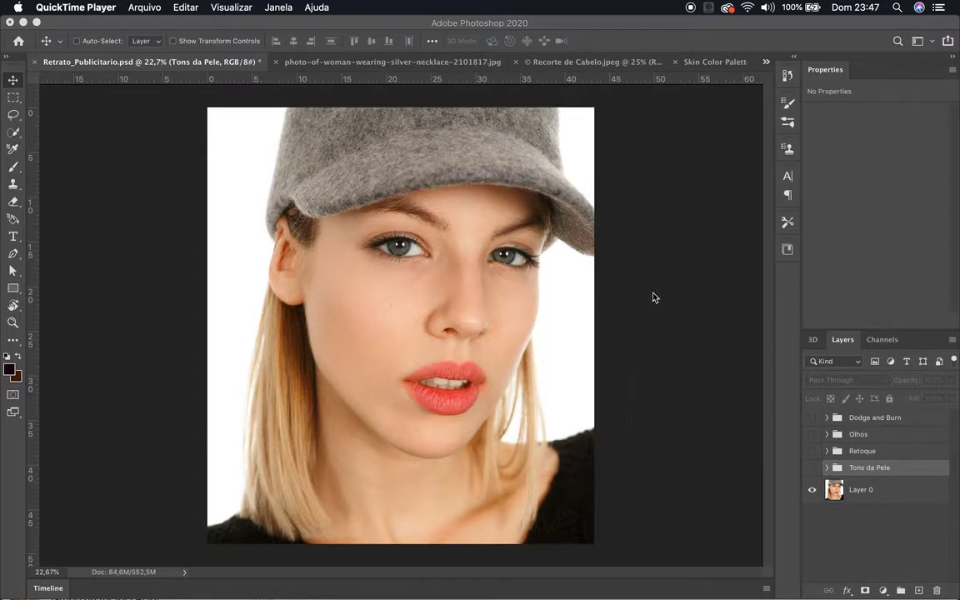
Step: Preview the Tons da Pele, Retoque, Olhos and Dodge and Burn groups cumulatively, then show only Layer 0 for comparison
click(813, 470)
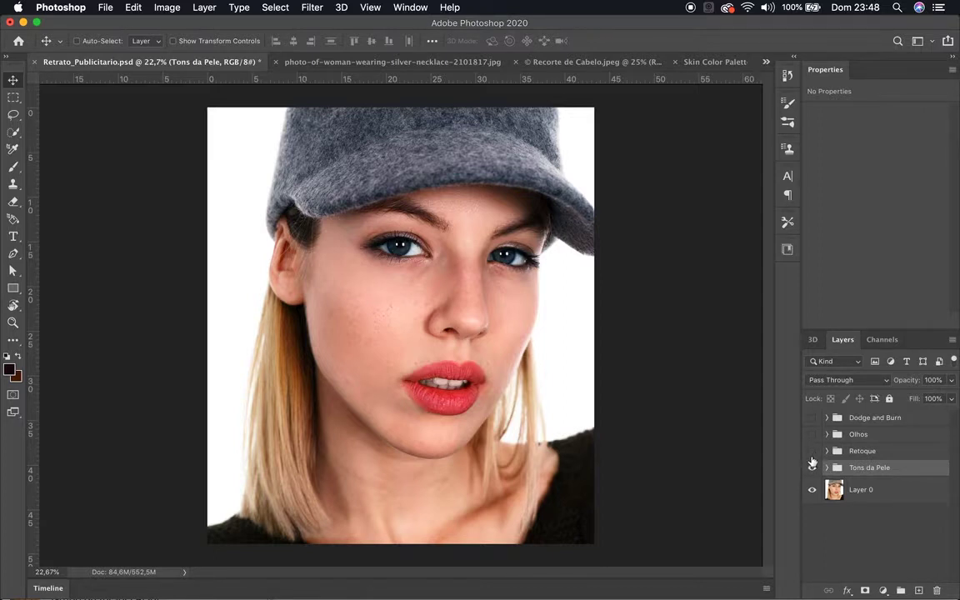
click(812, 452)
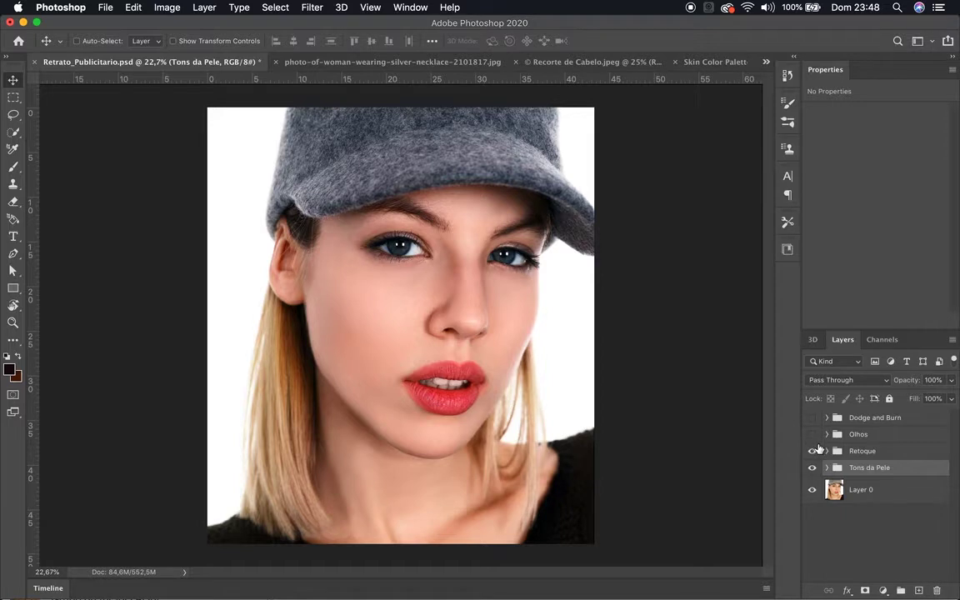
click(816, 440)
click(813, 419)
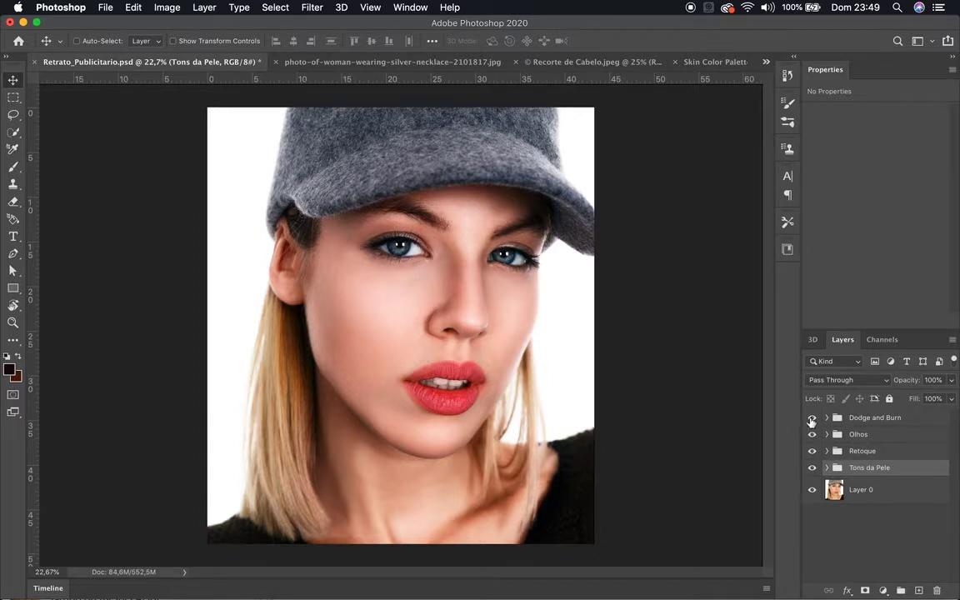
alt+click(810, 487)
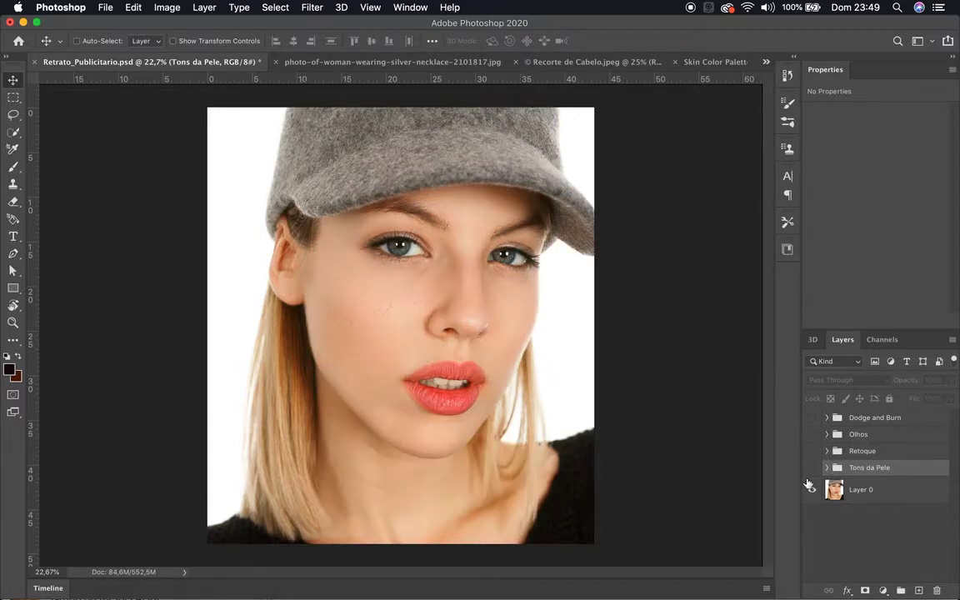
Step: Copy the skin color palette into the portrait above Layer 0, enlarge it to about 9 × 20 cm and place it beside the cheek
click(884, 498)
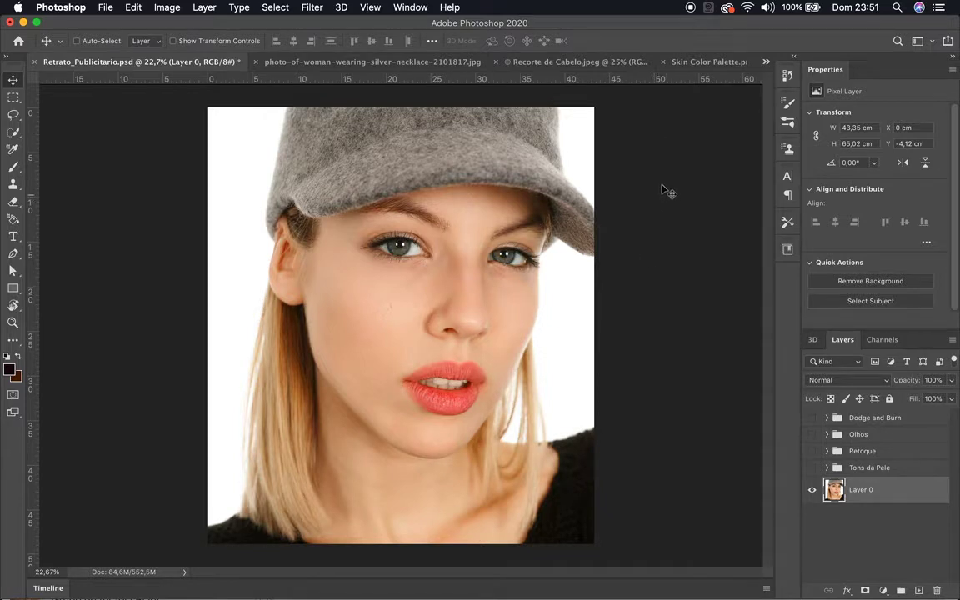
click(696, 64)
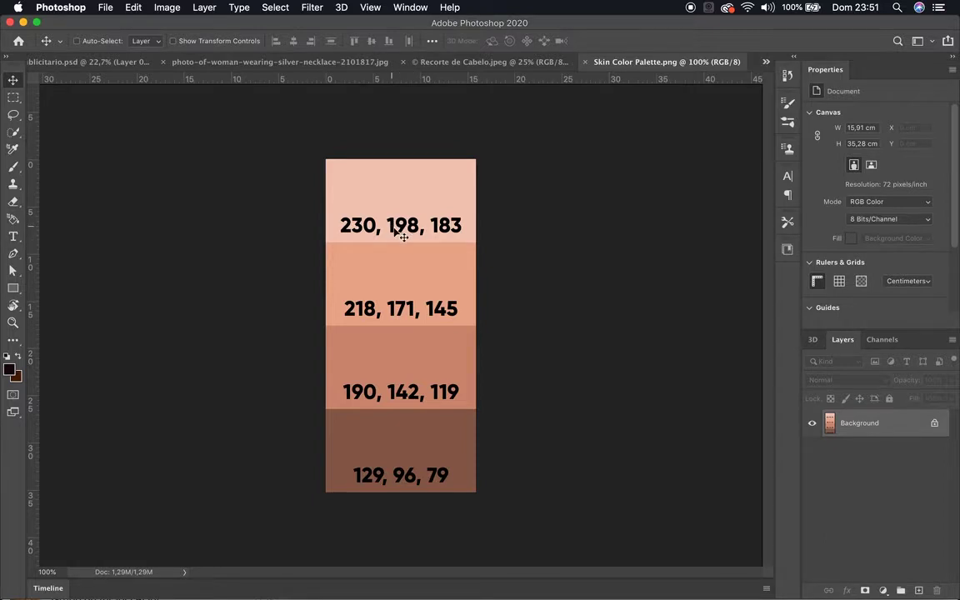
drag(111, 67, 275, 301)
key(super+t)
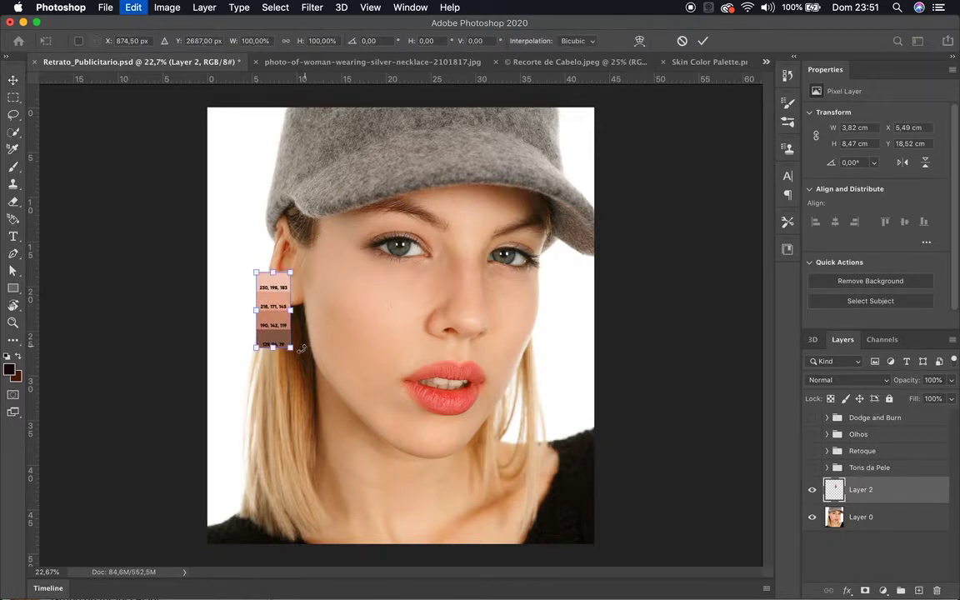
drag(291, 347, 341, 386)
key(Return)
drag(291, 294, 266, 268)
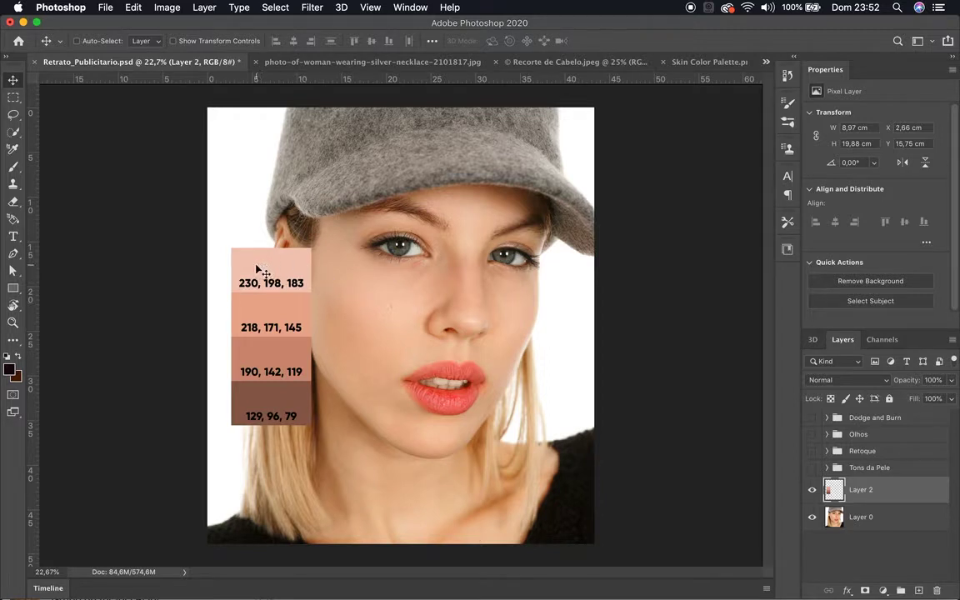
Step: Copy a freehand cheek selection about 9.8 × 10.3 cm from Layer 0 onto a new layer and hide Layer 0
click(861, 518)
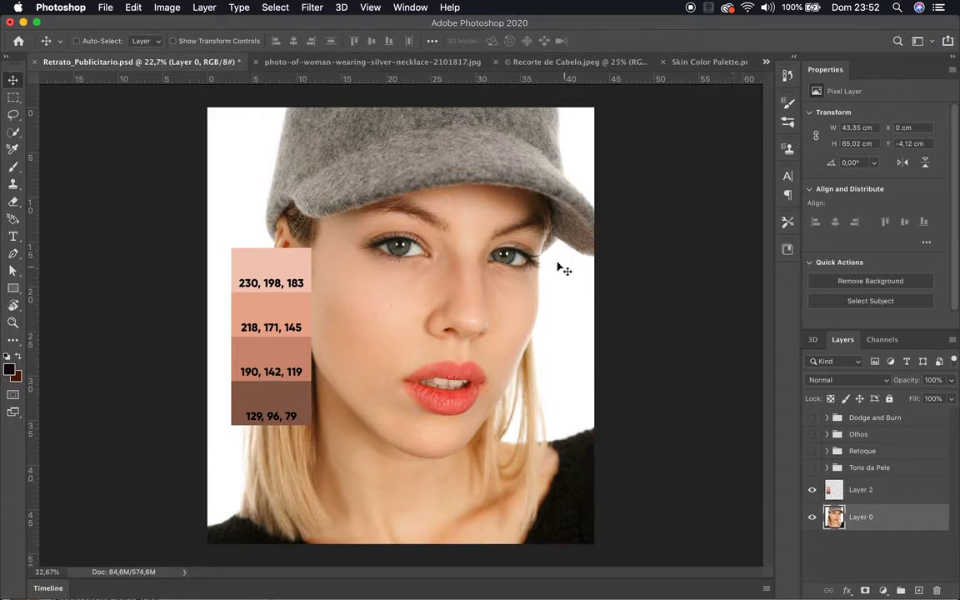
key(l)
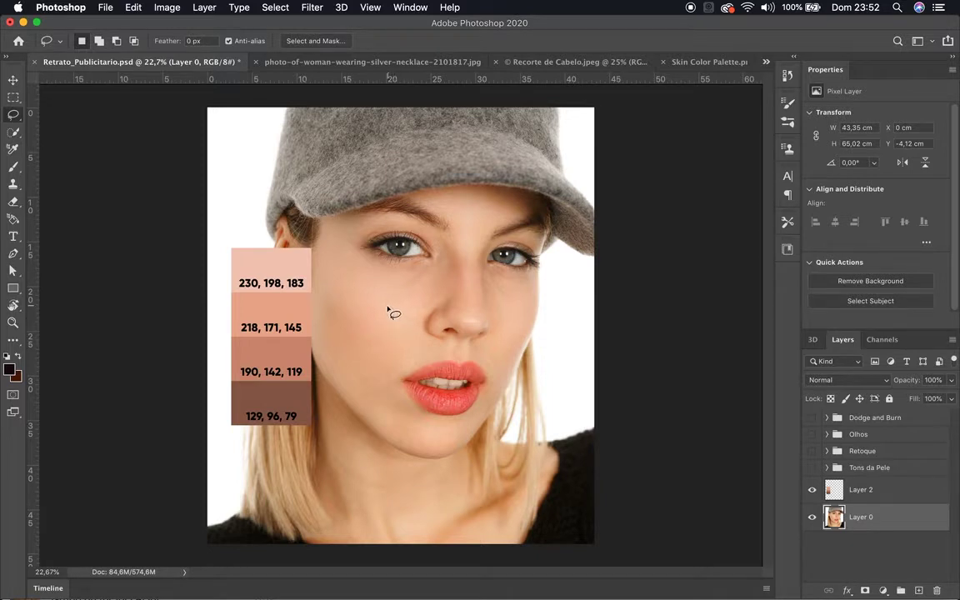
key(m)
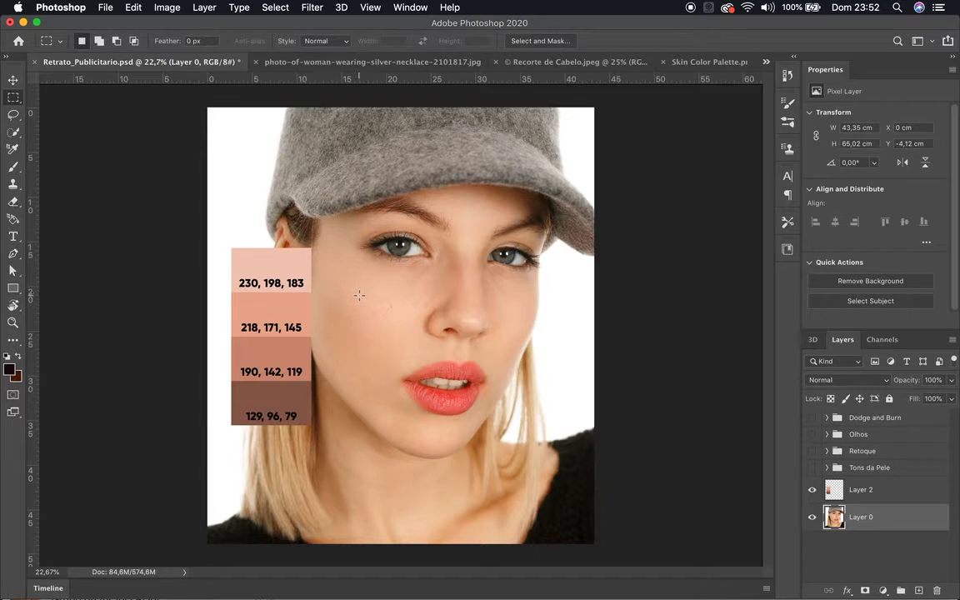
key(shift+m)
key(shift+m)
key(l)
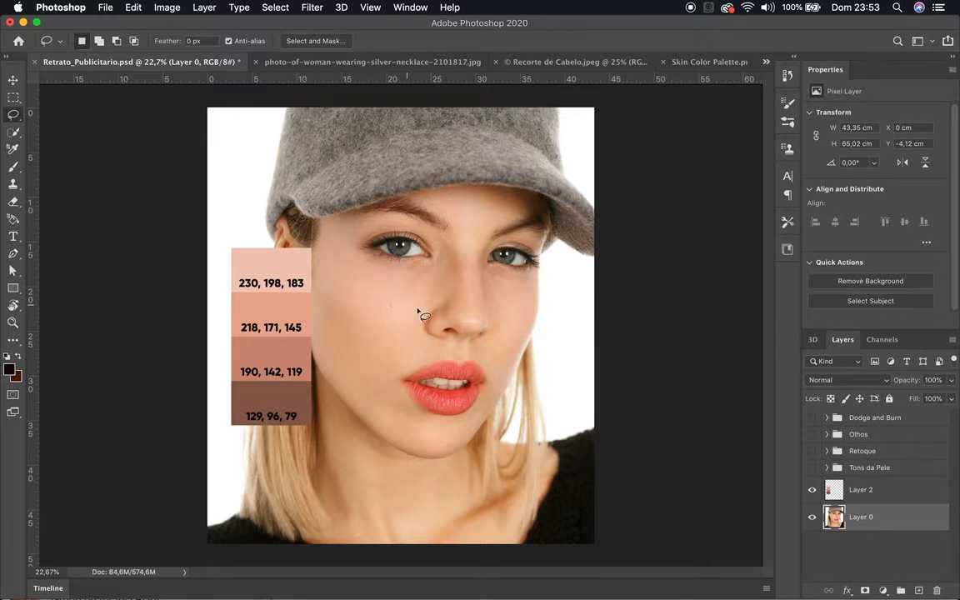
mouse_move(405, 295)
mouse_down()
mouse_move(371, 275)
mouse_move(329, 296)
mouse_move(327, 329)
mouse_move(348, 356)
mouse_move(377, 369)
mouse_move(402, 338)
mouse_move(408, 297)
mouse_up()
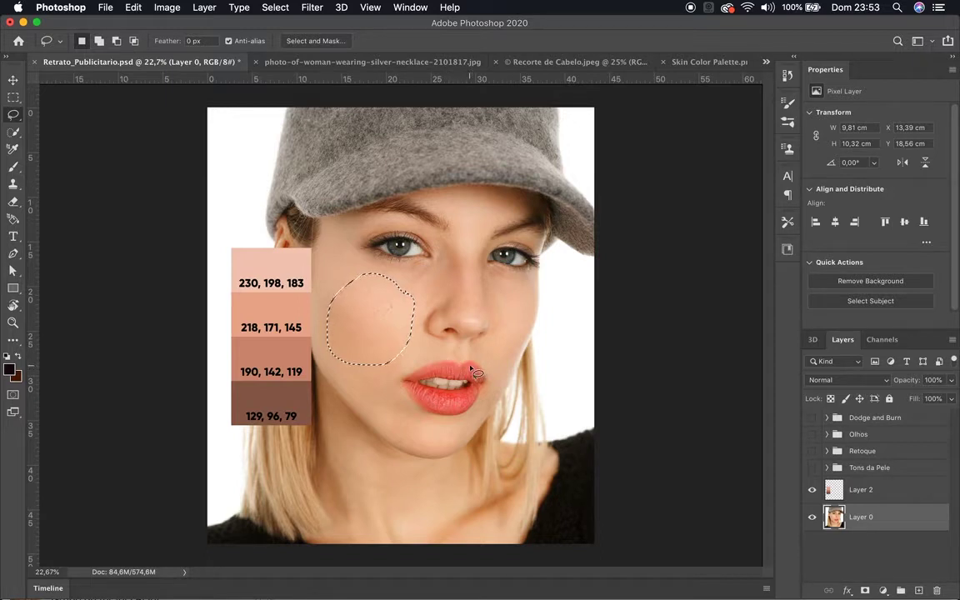
key(super+j)
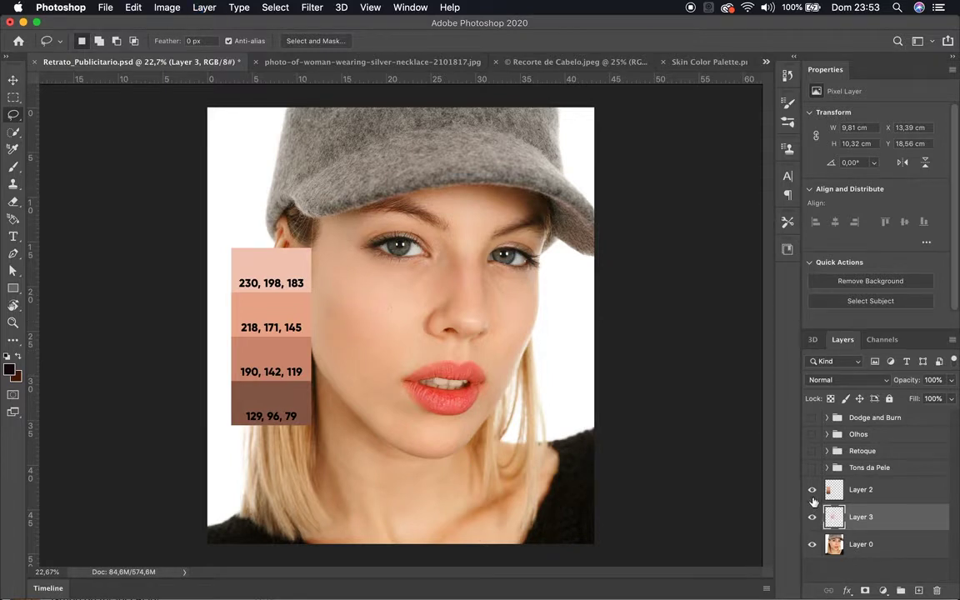
click(812, 545)
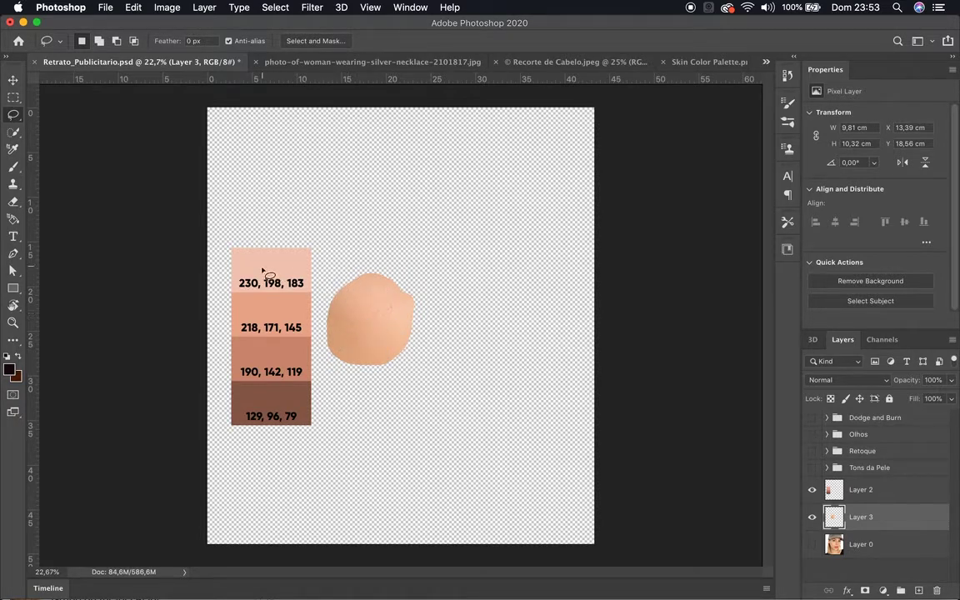
Step: Rename the palette layer "tons de referencia" and the cheek patch layer "pele da modelo"
click(859, 491)
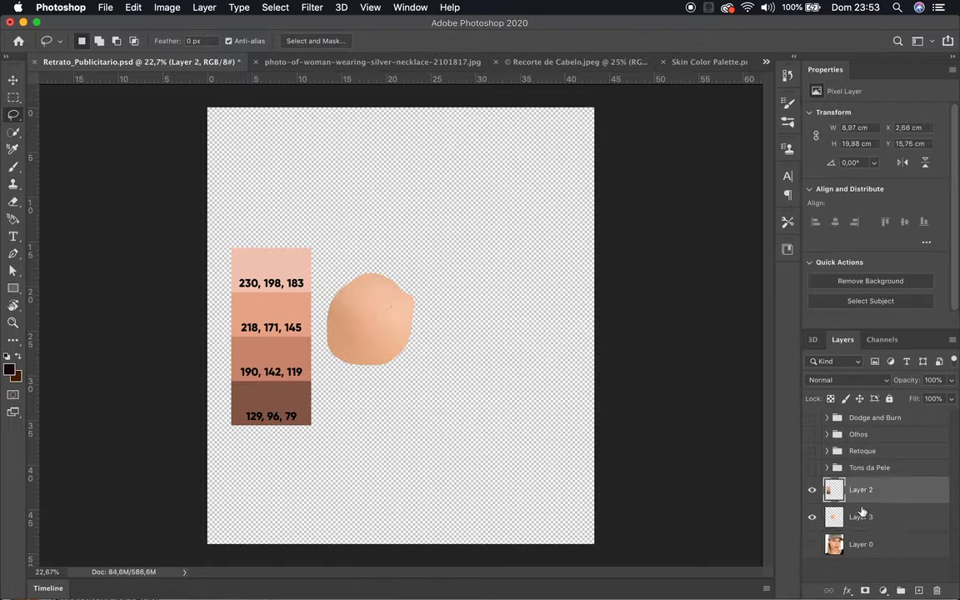
double_click(859, 491)
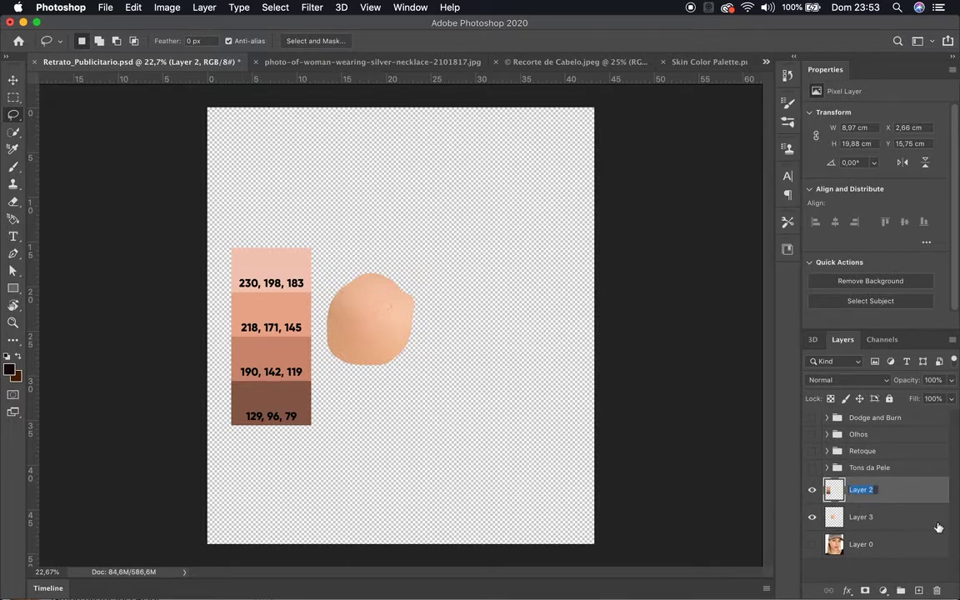
text(Cons de refencia)
key(Return)
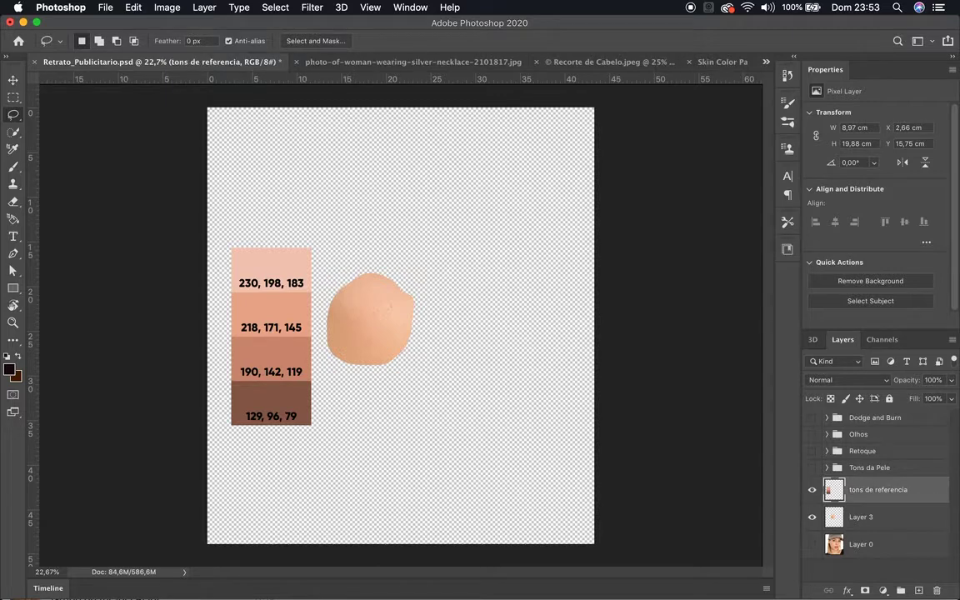
click(859, 518)
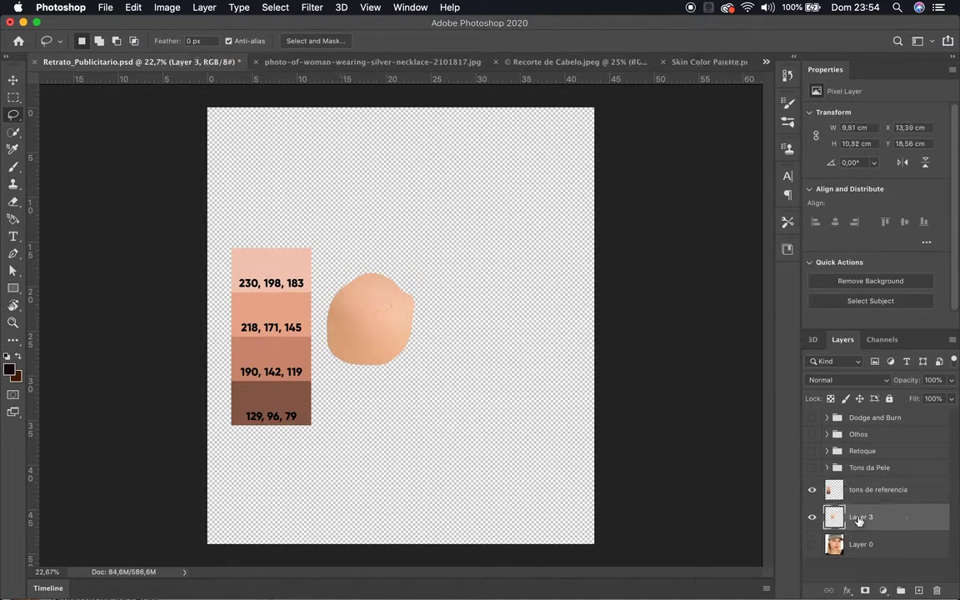
double_click(859, 518)
text(da modelo)
key(Return)
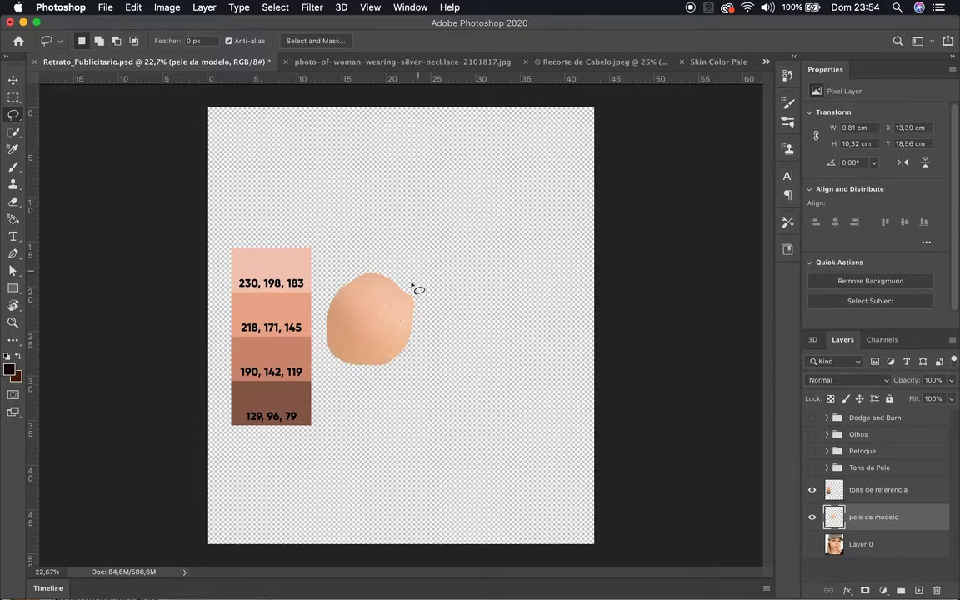
Step: Apply the Average blur to the selected cheek patch, deselect it and compare the patch with Layer 0 shown and hidden
super+click(835, 518)
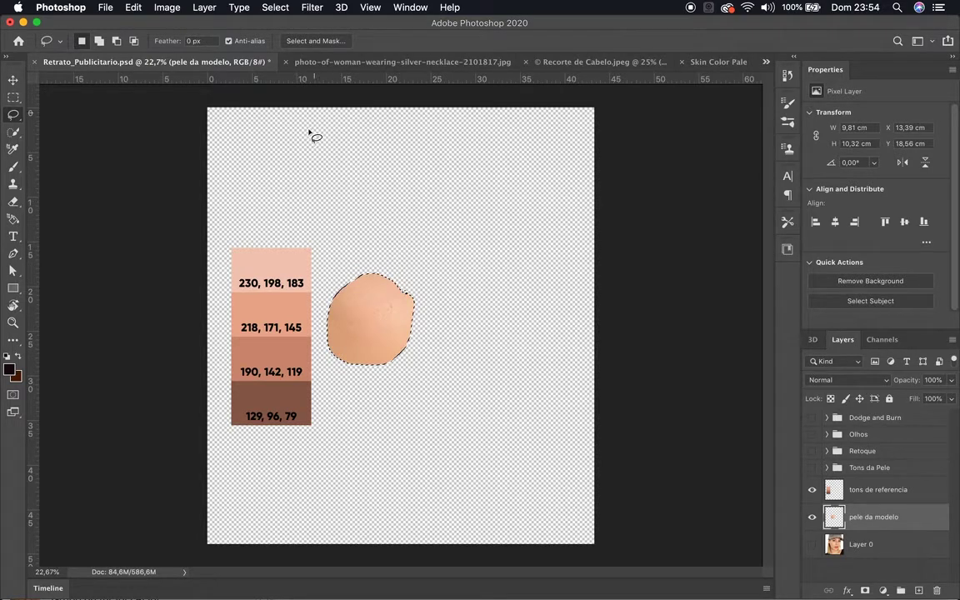
click(313, 8)
mouse_move(400, 166)
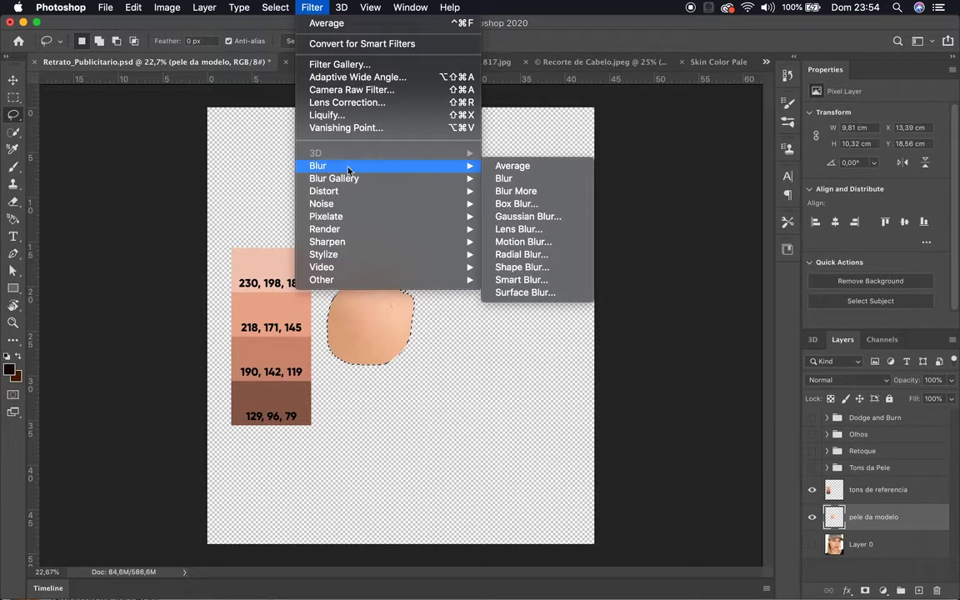
click(513, 166)
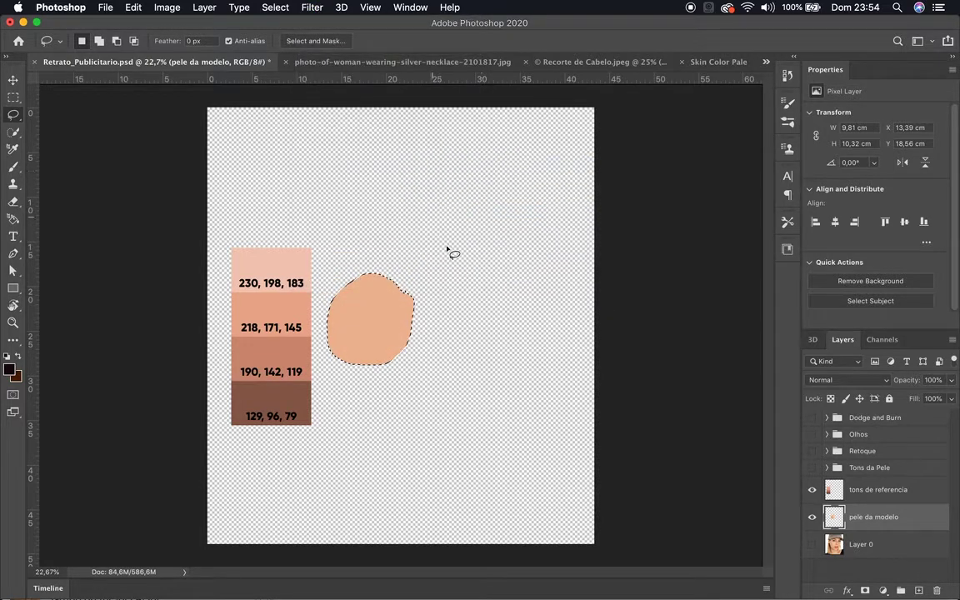
click(437, 314)
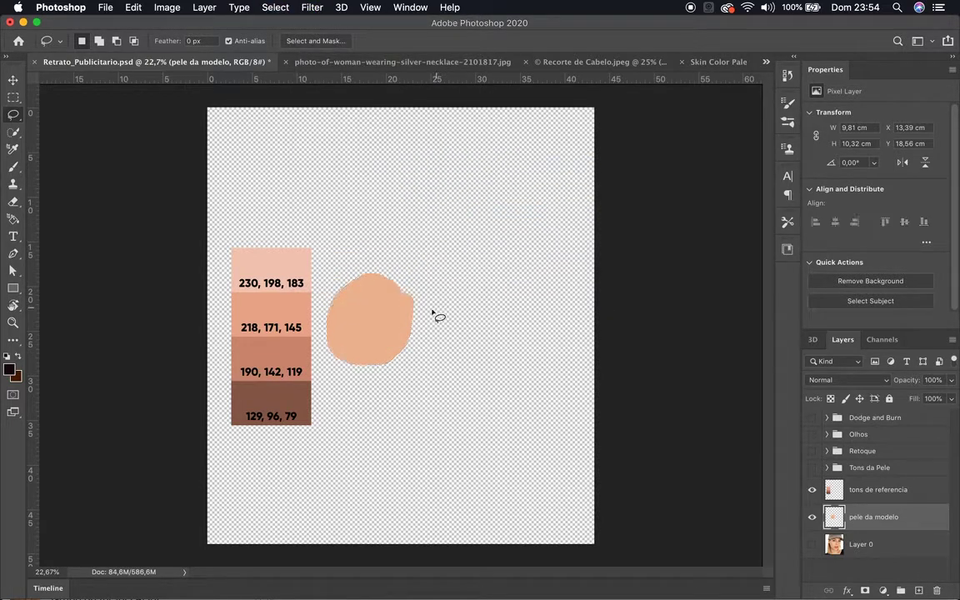
click(809, 548)
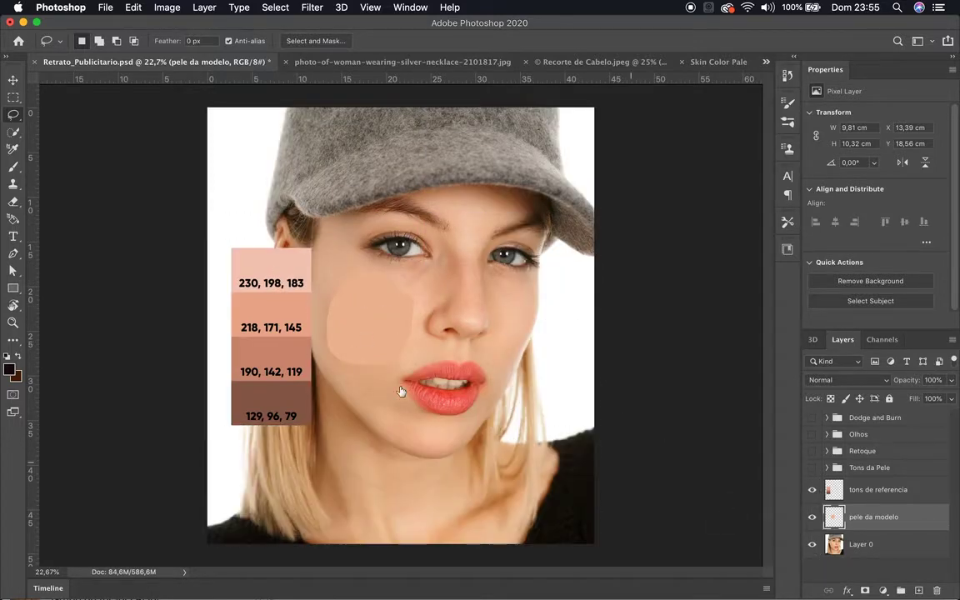
click(806, 553)
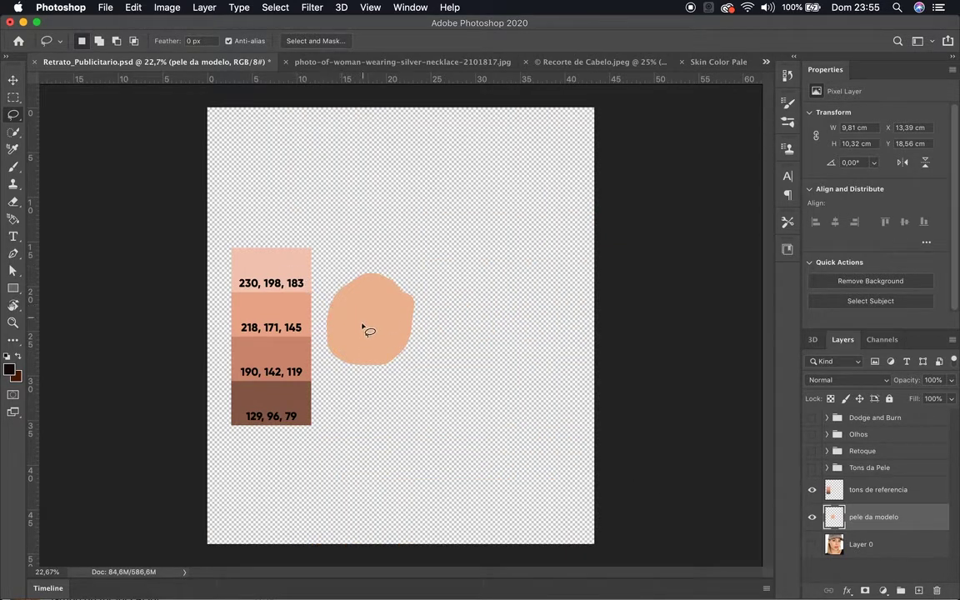
Step: Stack the pele da modelo layer above tons de referencia and position the skin patch just beside the palette
key(v)
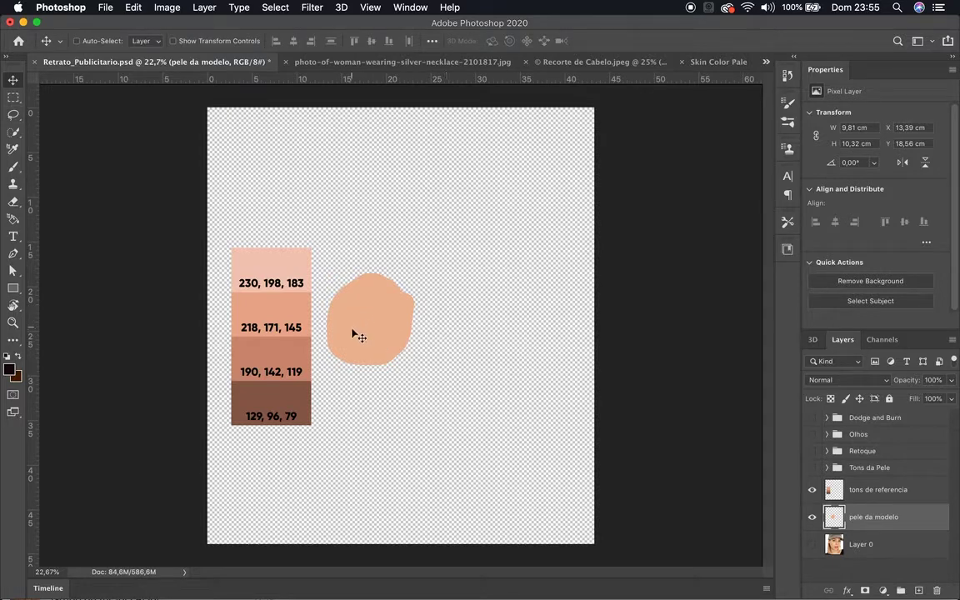
drag(353, 313, 330, 301)
drag(861, 527, 833, 482)
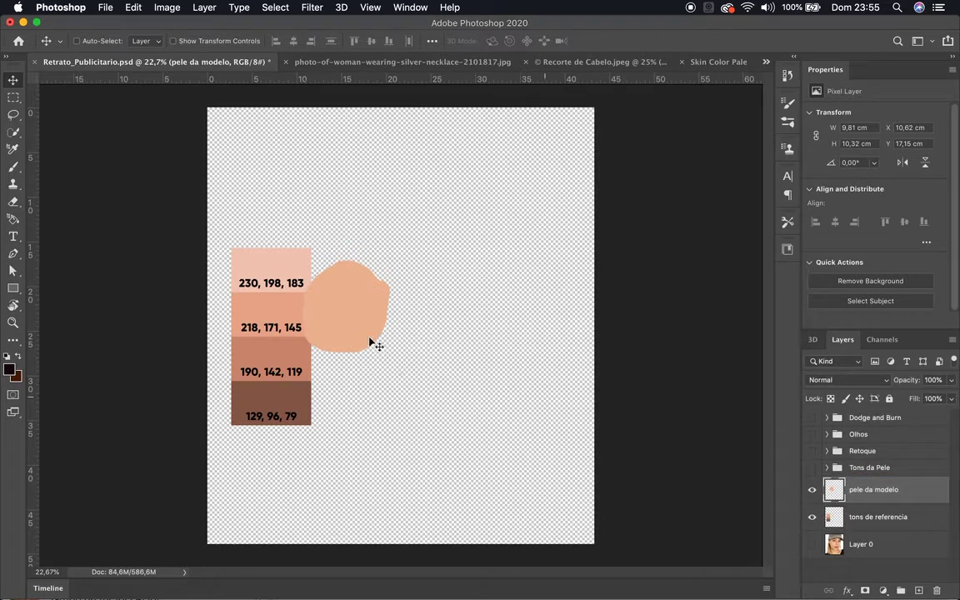
drag(325, 309, 349, 307)
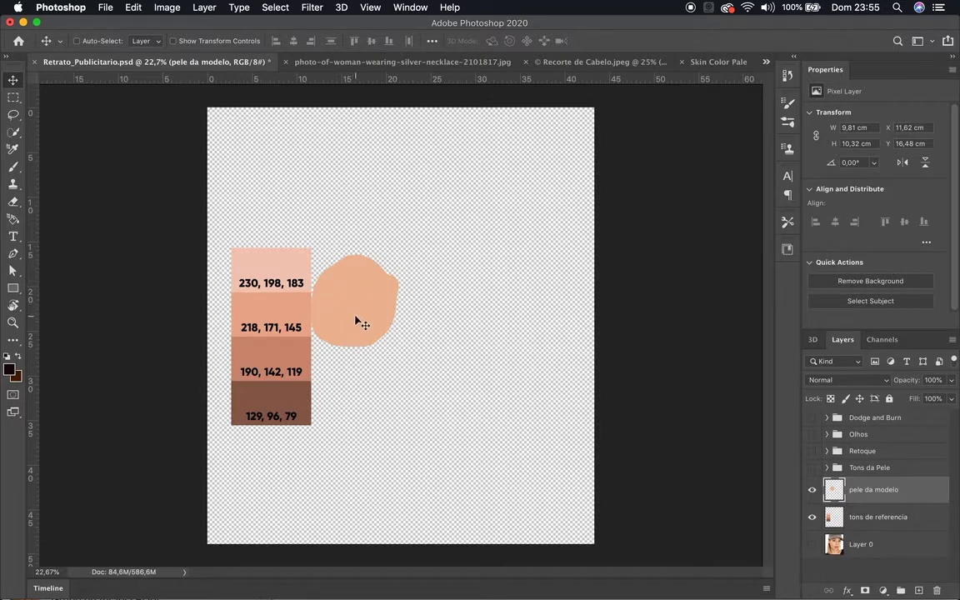
drag(322, 314, 357, 322)
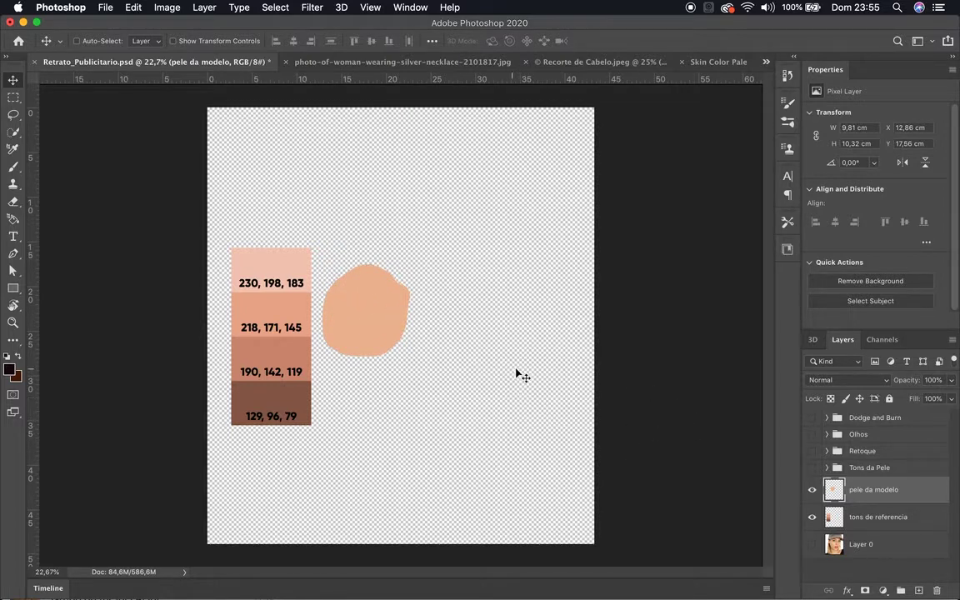
Step: Show Layer 0 again and place a color sampler on the averaged patch of the pele da modelo layer
click(813, 544)
click(850, 546)
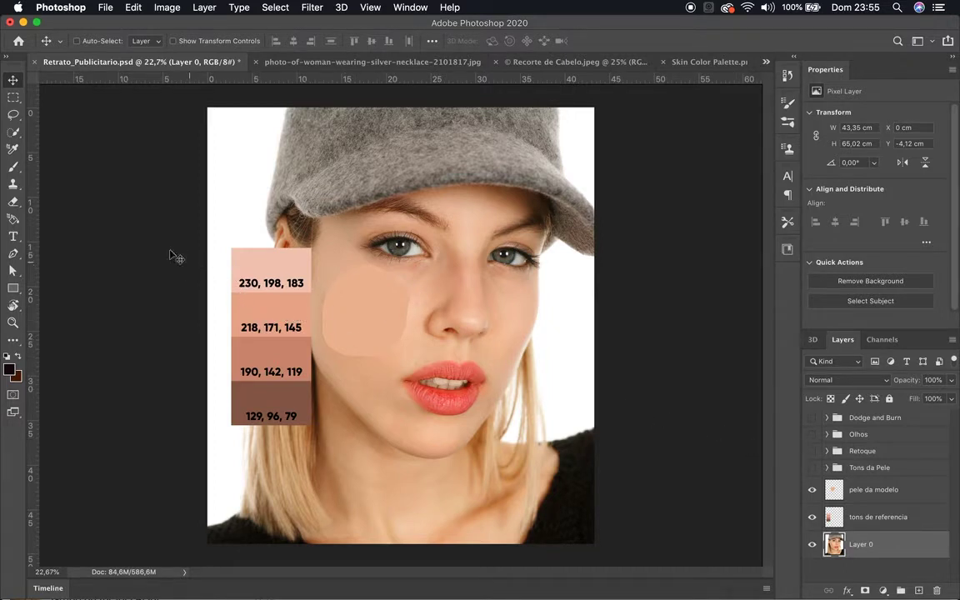
key(i)
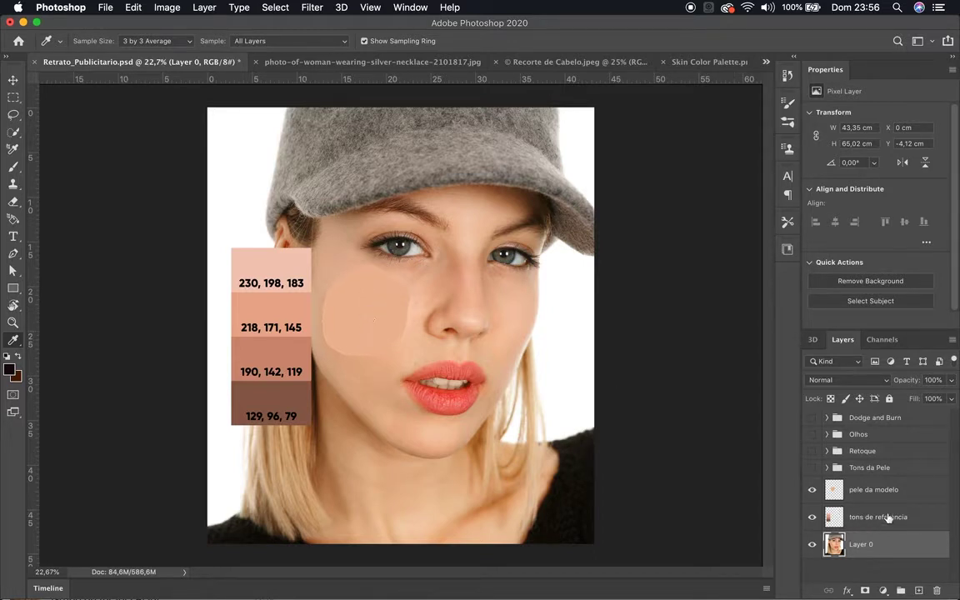
click(870, 494)
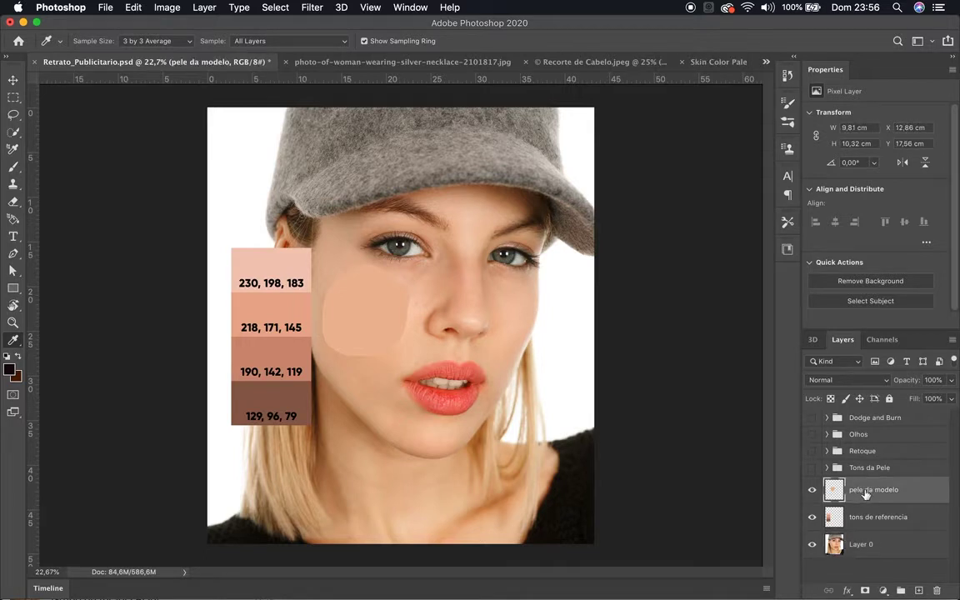
shift+click(361, 306)
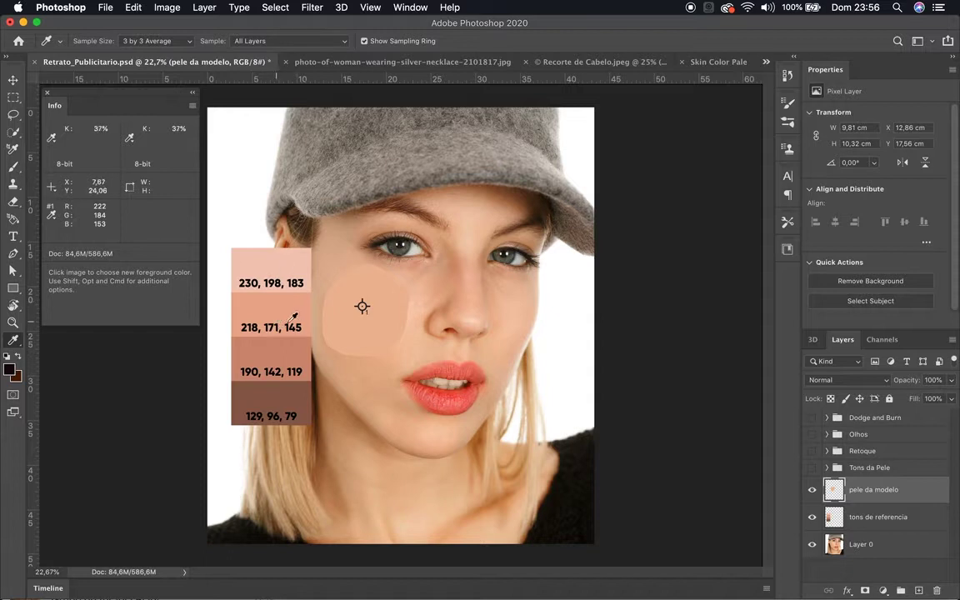
Step: Place a second color sampler on the 218, 171, 145 swatch and add a Curves adjustment layer above the pele da modelo layer
key(shift)
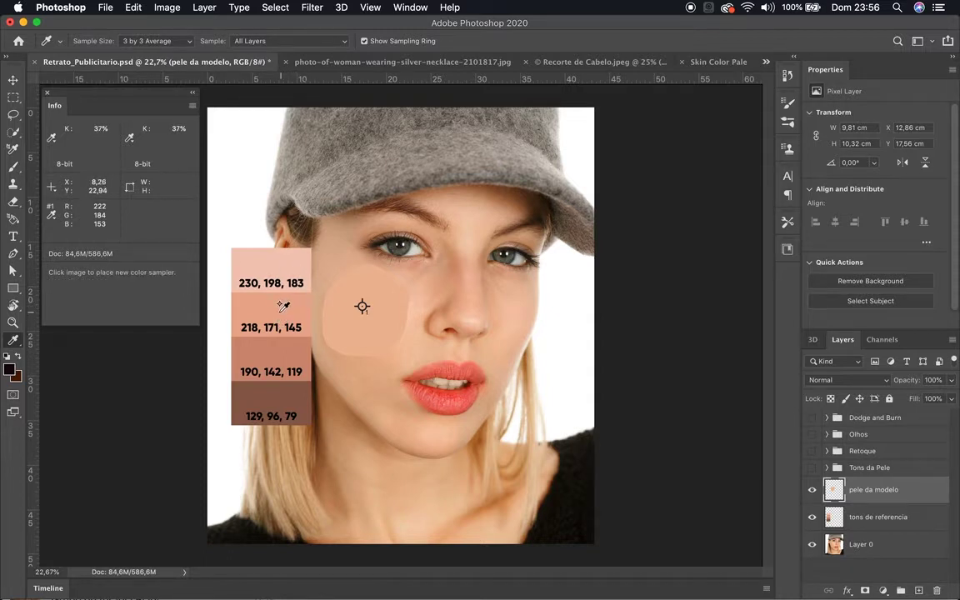
shift+click(269, 310)
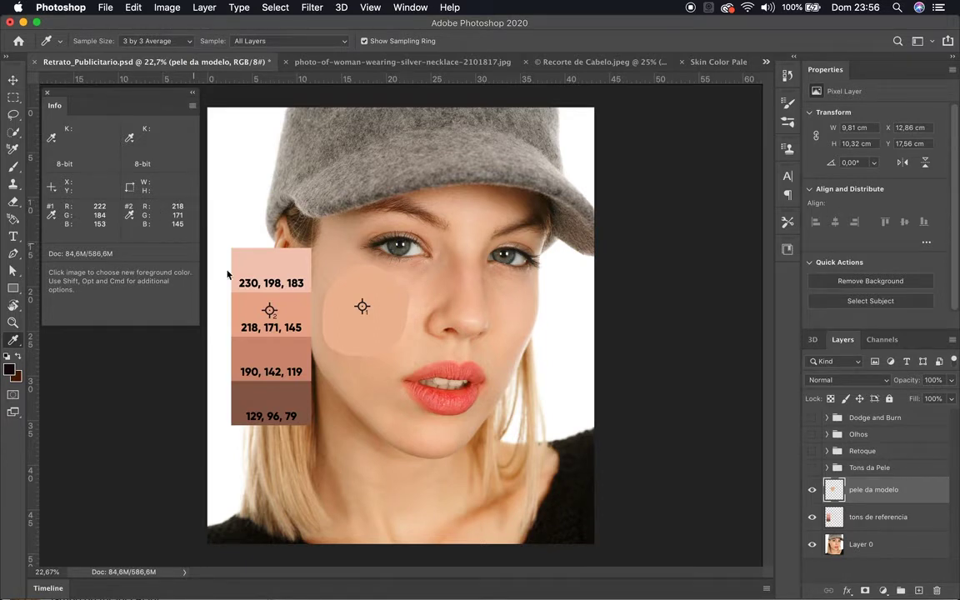
click(884, 591)
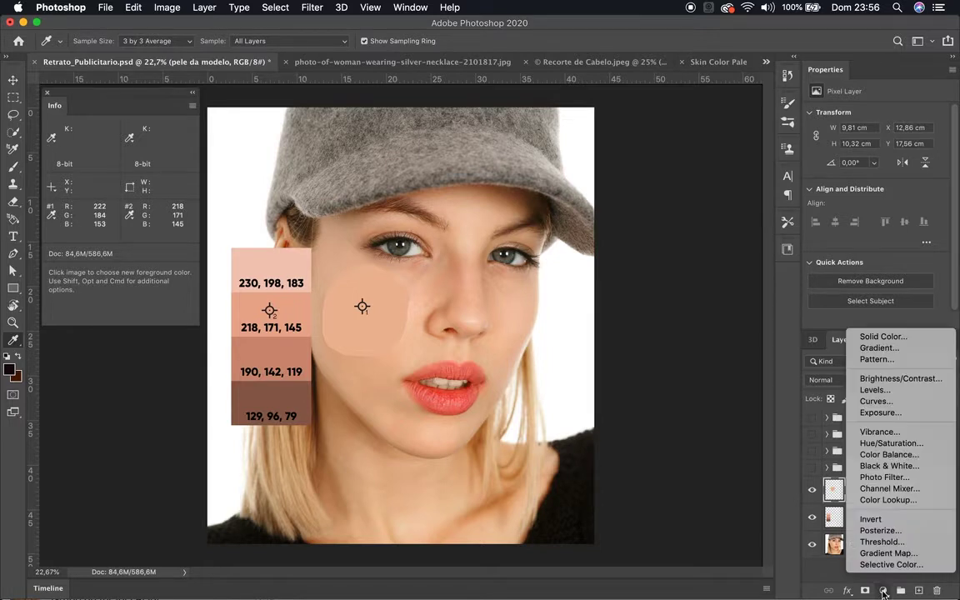
click(882, 403)
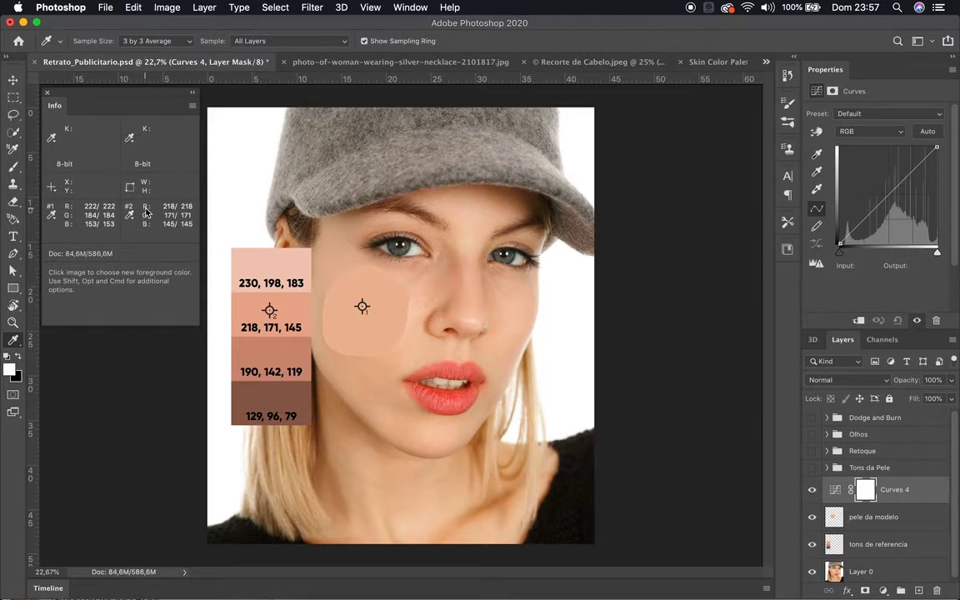
Step: Lower the midpoint of the Curves layer's Red channel to input 133, output 119
click(863, 134)
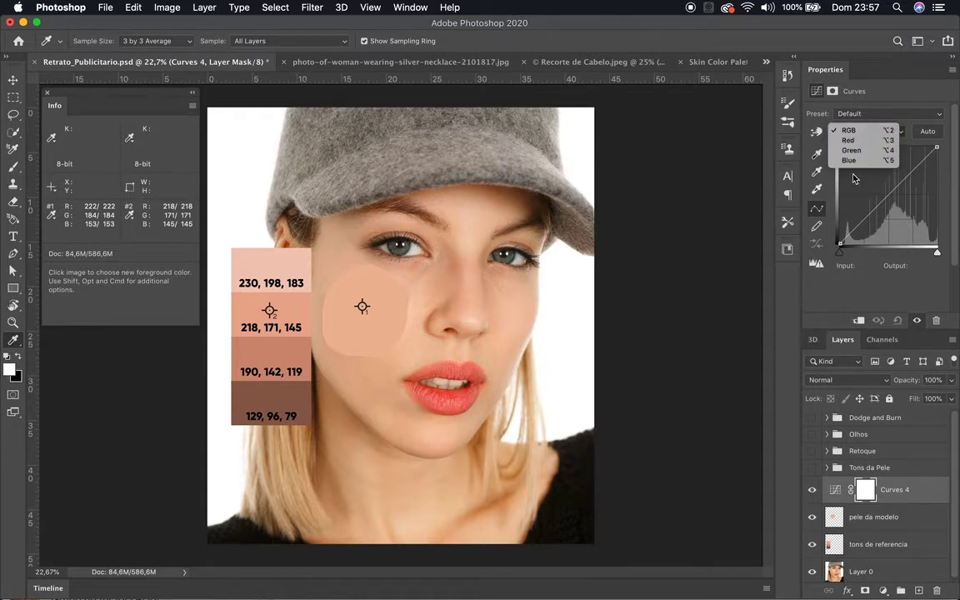
click(850, 131)
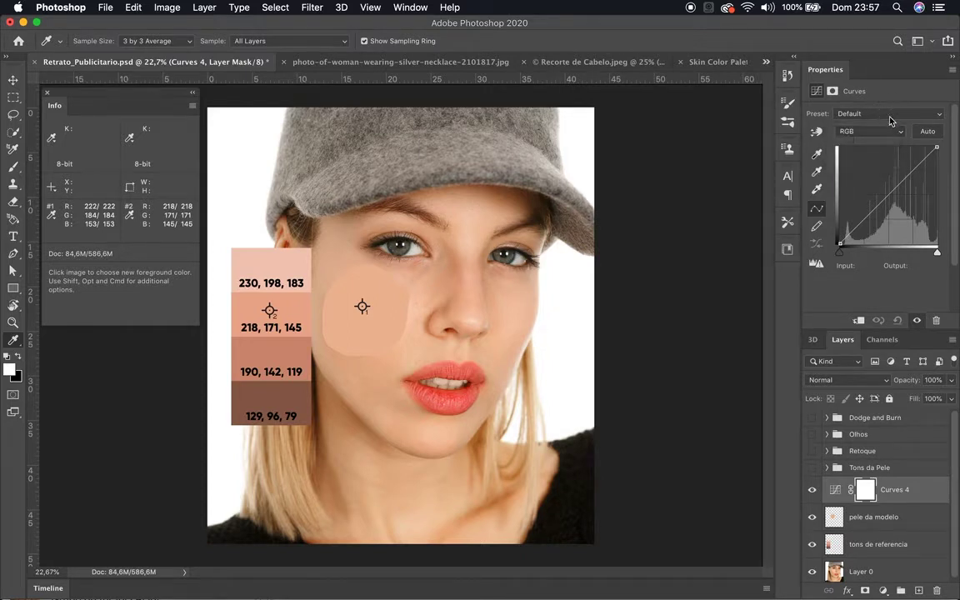
click(835, 492)
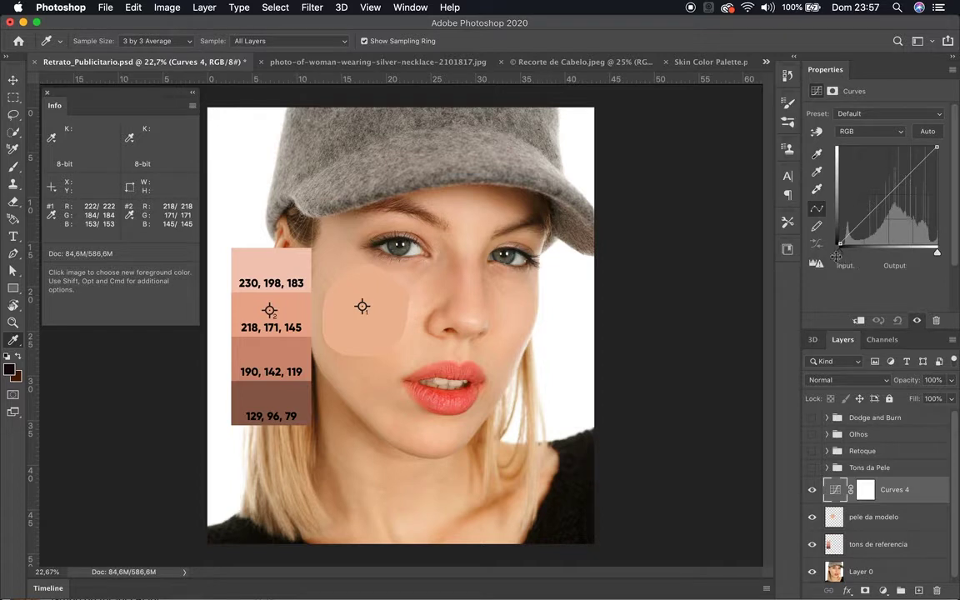
click(858, 132)
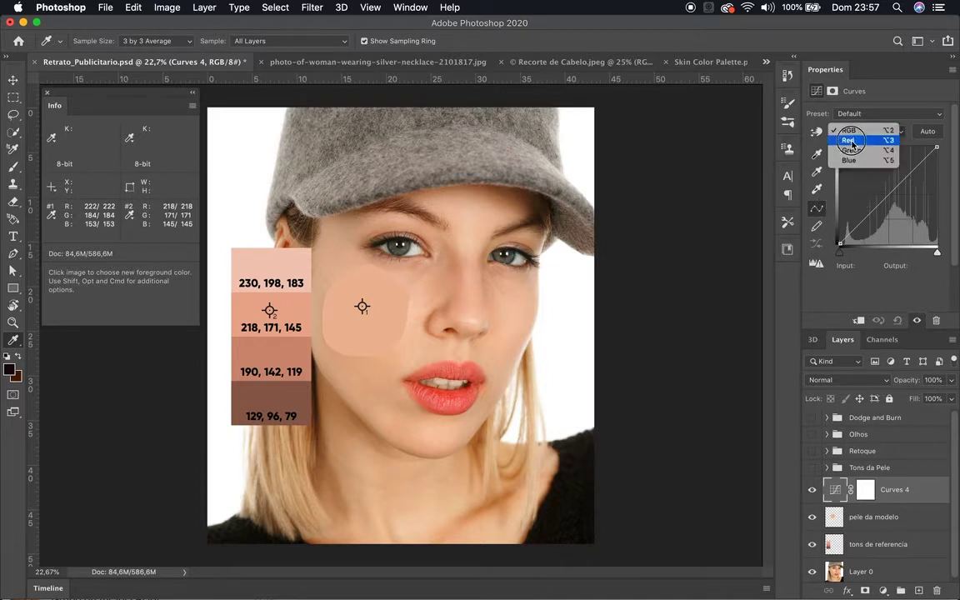
click(852, 144)
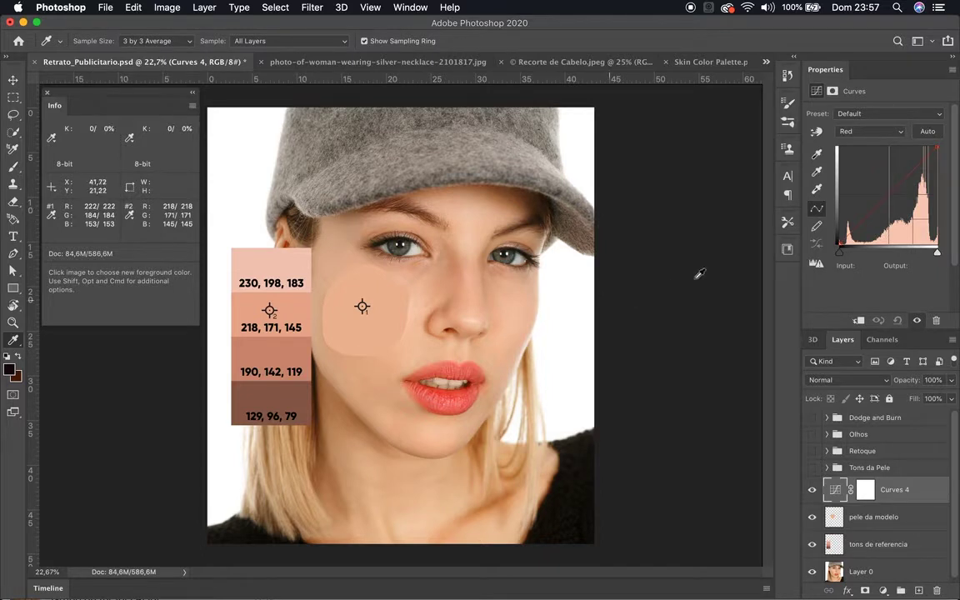
click(889, 194)
drag(888, 194, 792, 144)
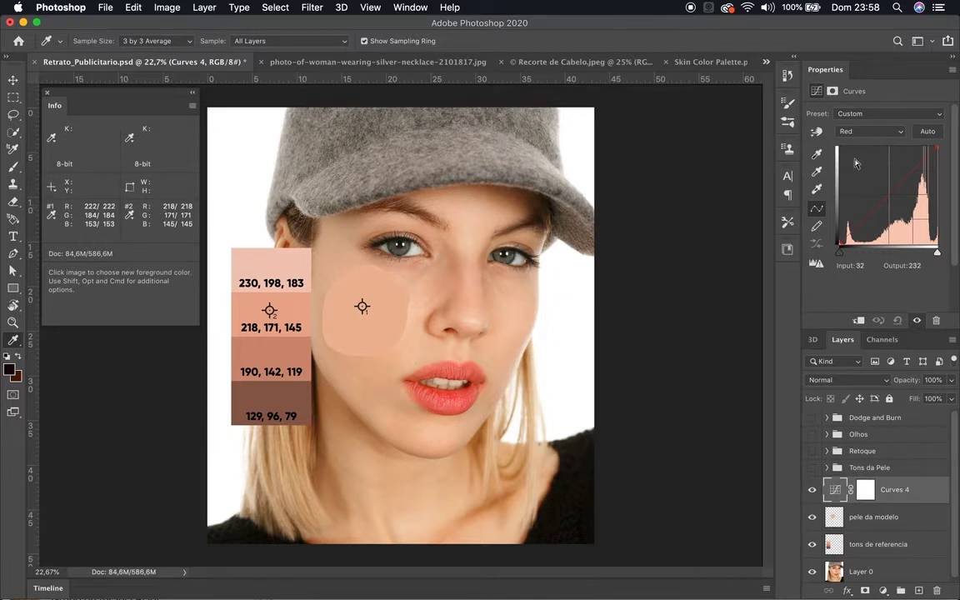
drag(890, 195, 892, 198)
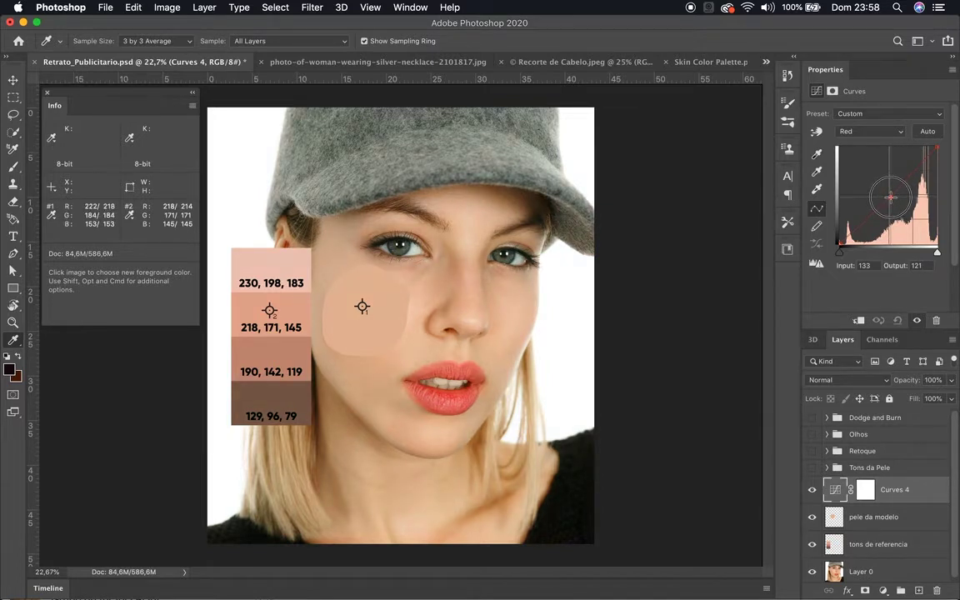
drag(891, 197, 890, 198)
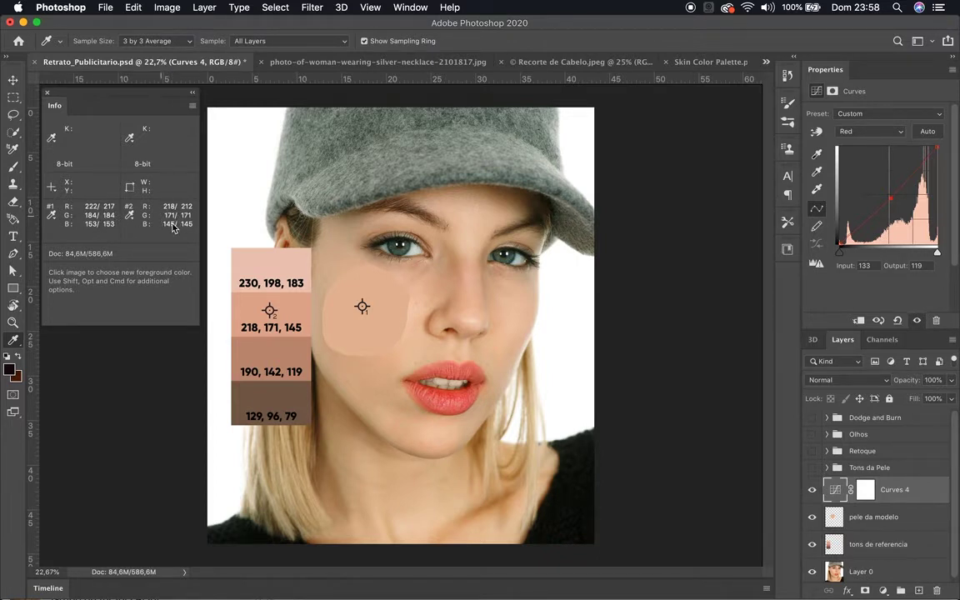
Step: Lower the midpoint of the Curves layer's Green channel to input 136, output 118
click(863, 131)
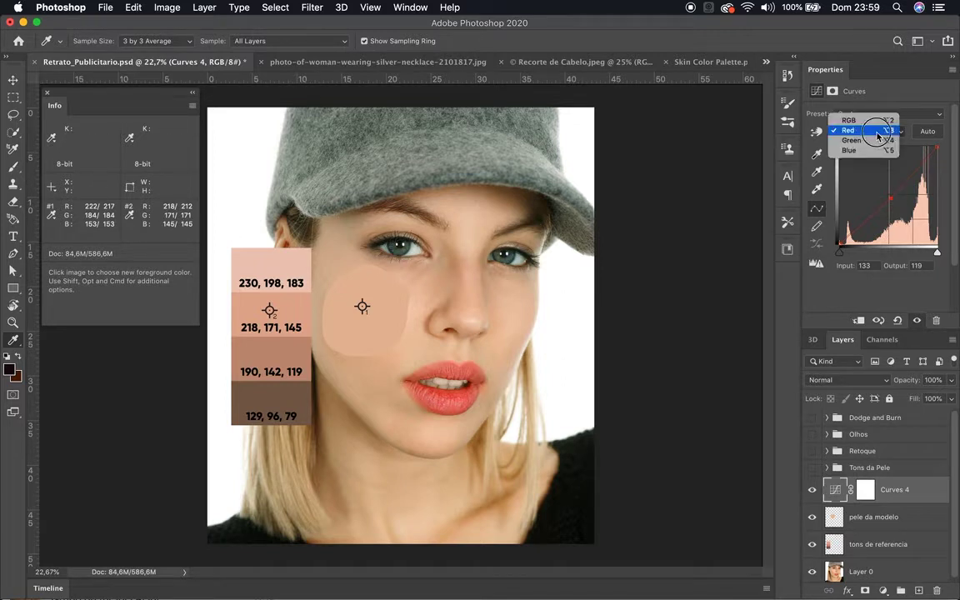
click(867, 141)
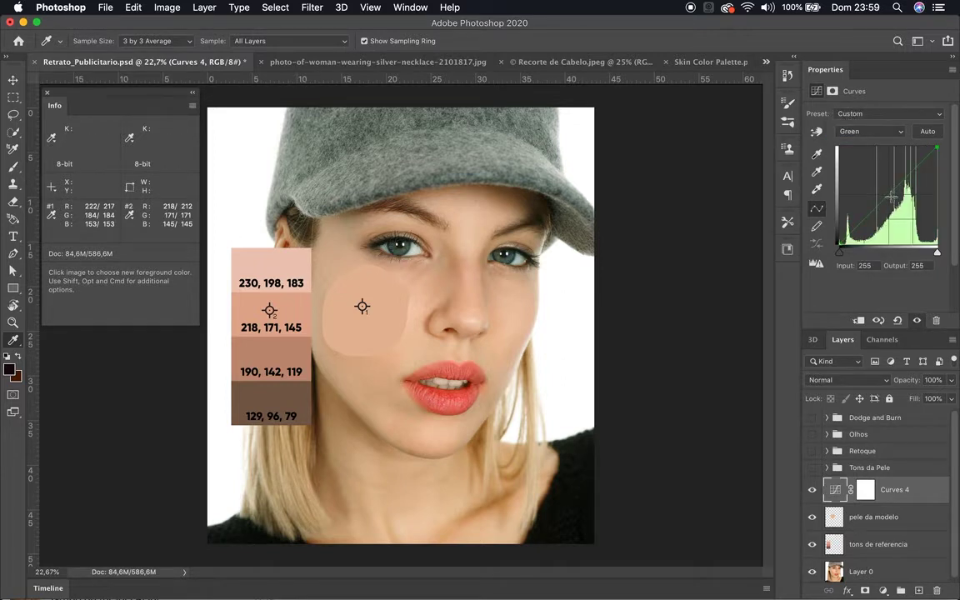
click(891, 196)
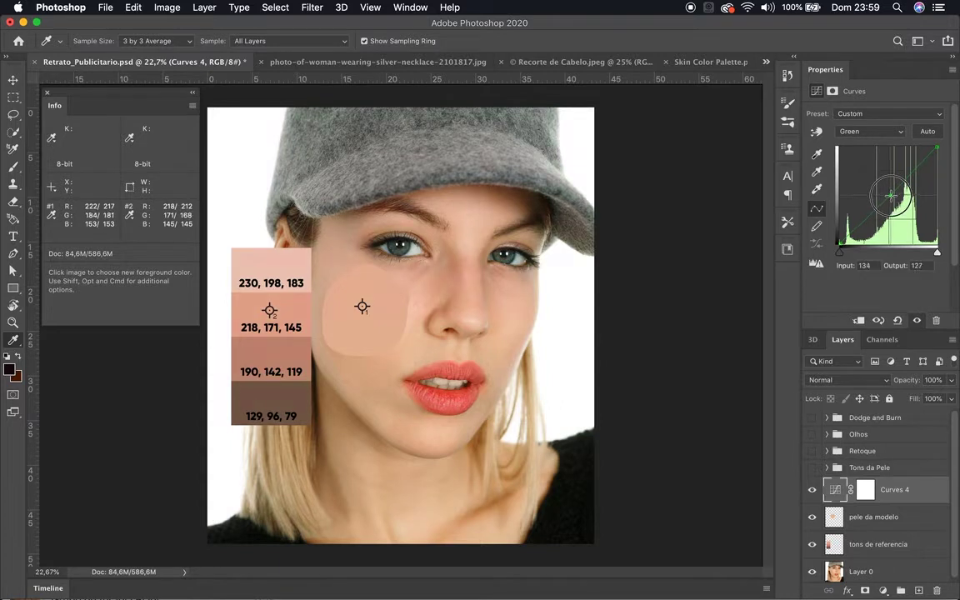
drag(891, 196, 892, 200)
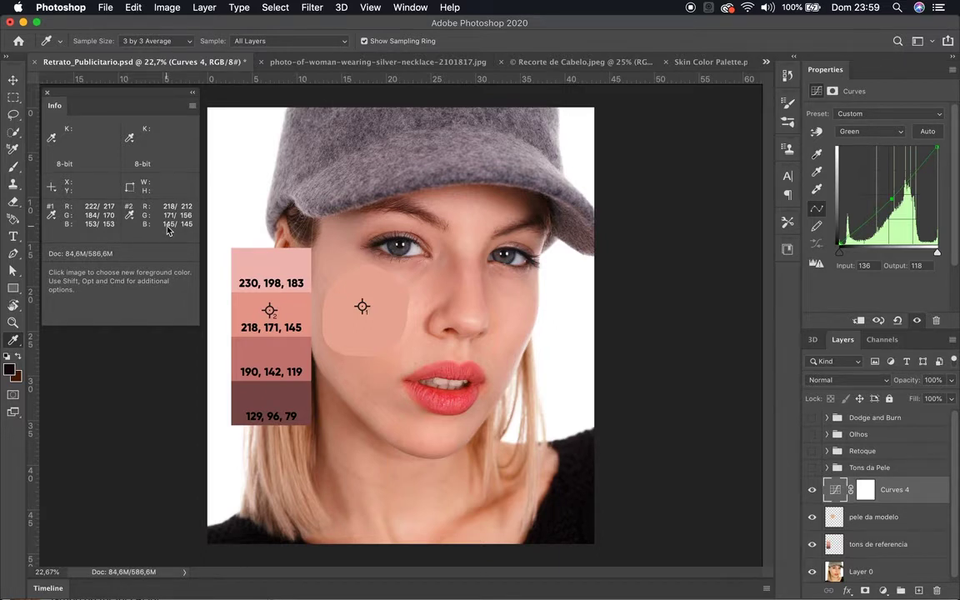
Step: Lower the midpoint of the Curves layer's Blue channel to input 132, output 123
click(874, 132)
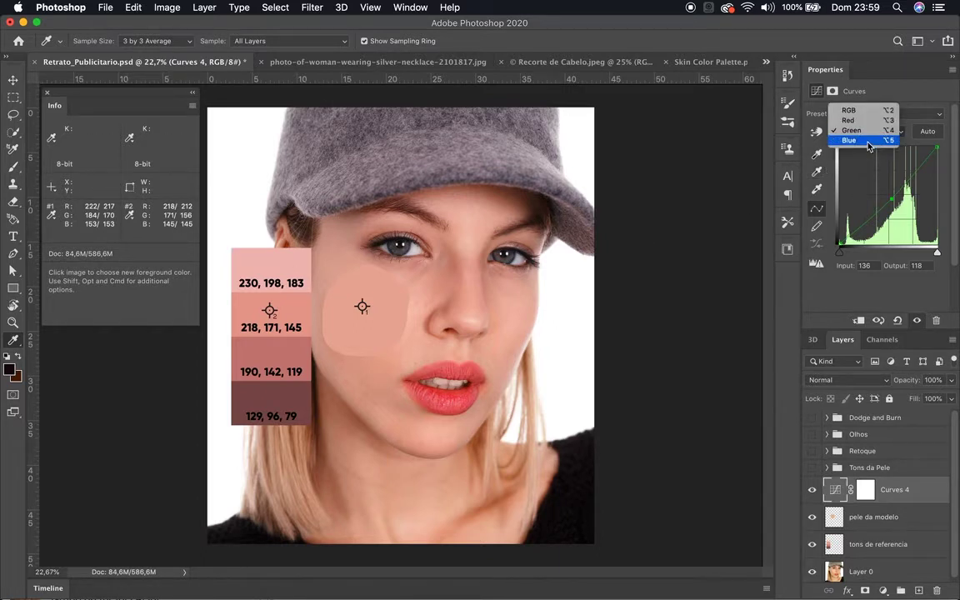
click(867, 141)
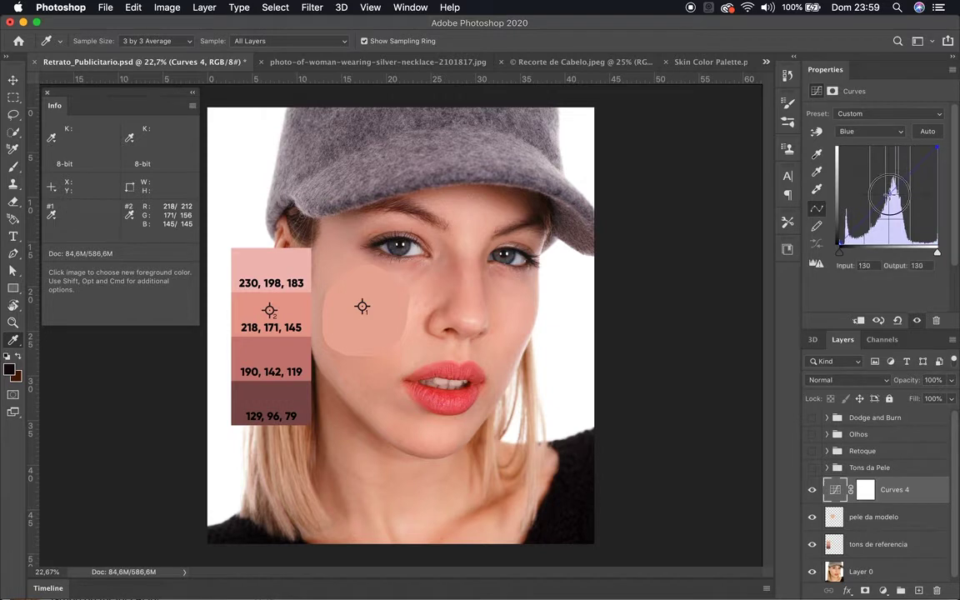
drag(891, 194, 890, 197)
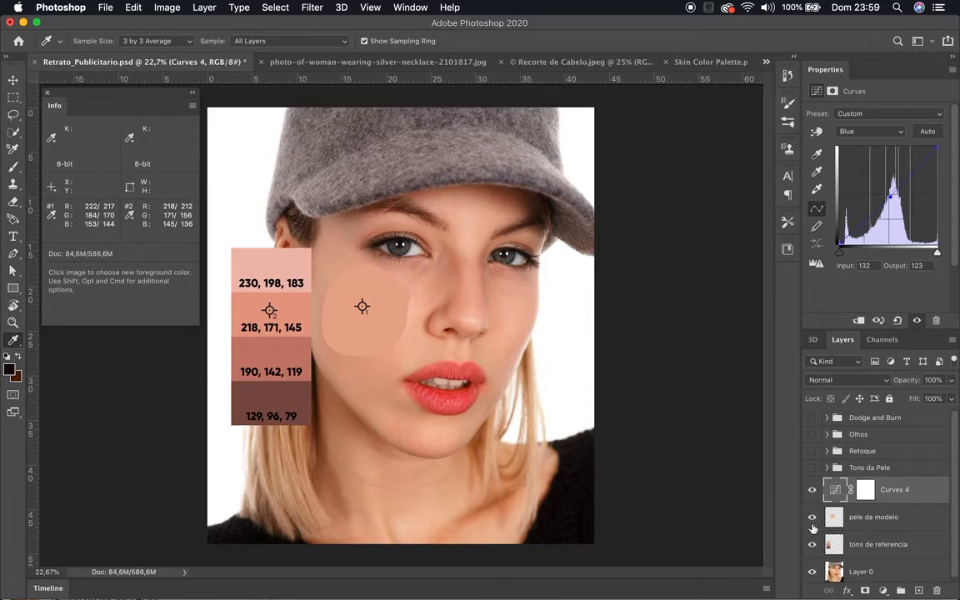
Step: Hide the pele da modelo and tons de referencia layers and move the Curves layer directly above Layer 0, checking its effect on and off
drag(813, 517, 812, 544)
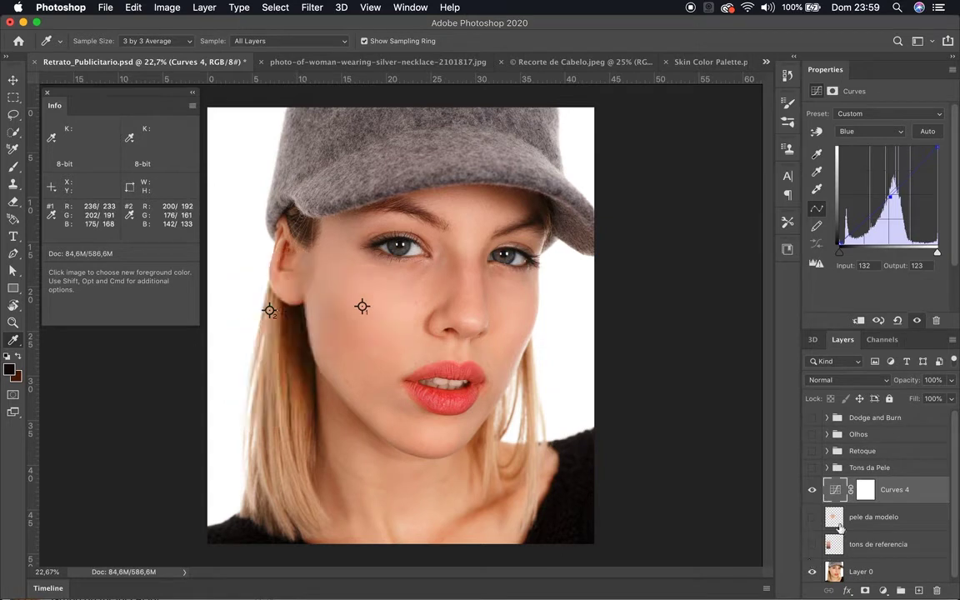
drag(892, 490, 885, 547)
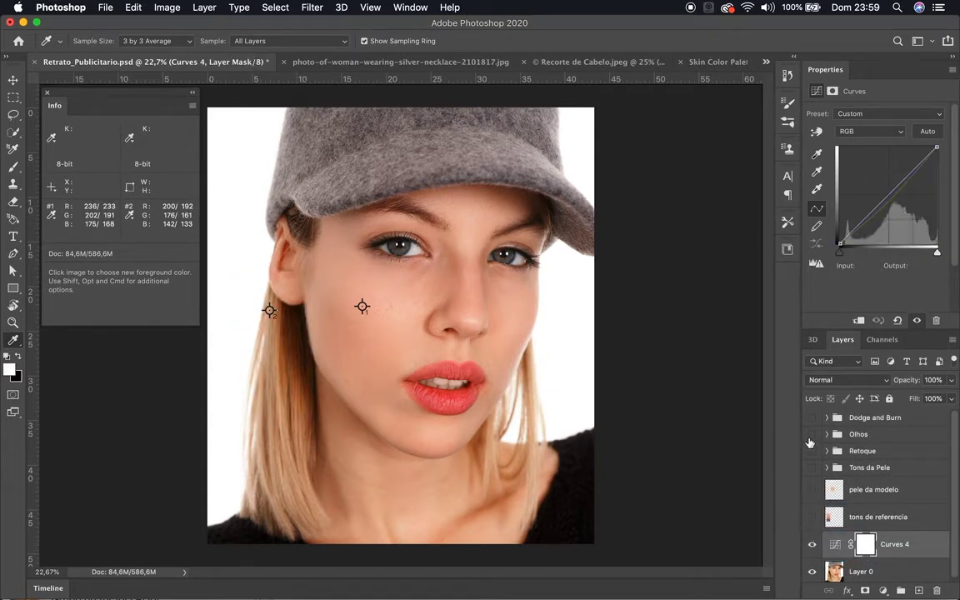
click(812, 545)
click(813, 545)
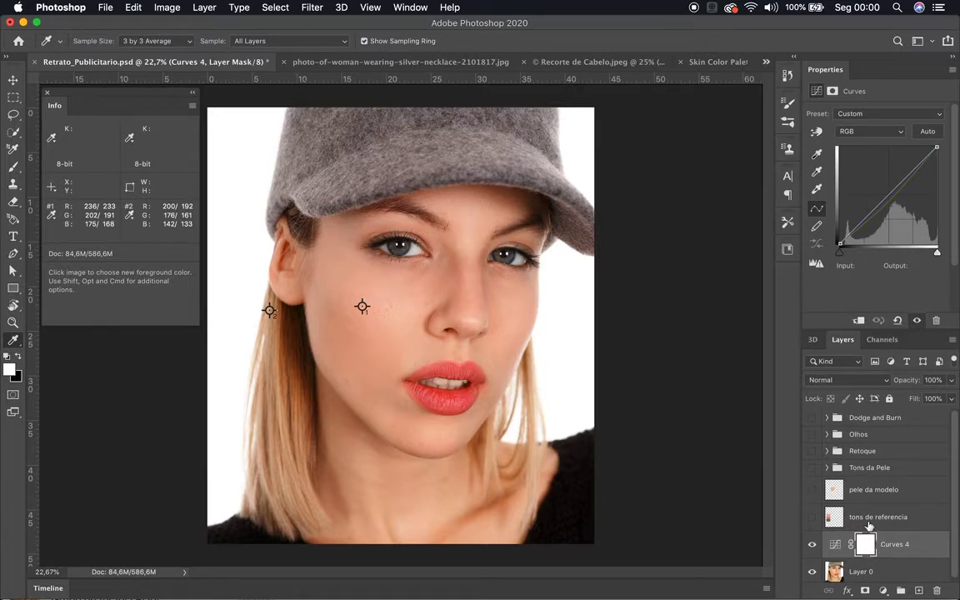
Step: Paint black on the Curves layer mask over the cap, hair, clothing and background with brush sizes 478 and 190
click(19, 359)
click(12, 169)
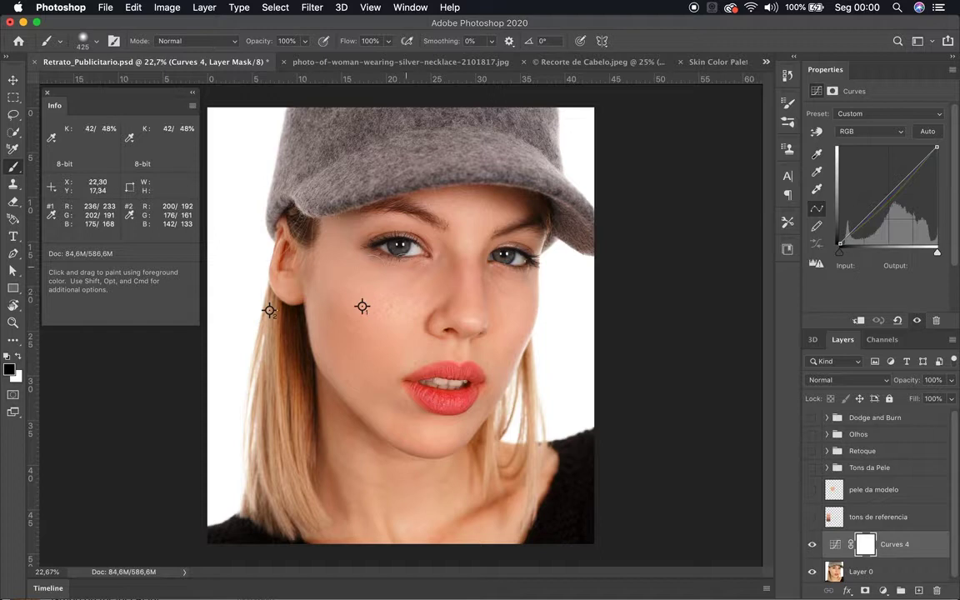
mouse_move(342, 267)
mouse_down()
mouse_move(334, 267)
mouse_move(375, 266)
mouse_move(360, 277)
mouse_up()
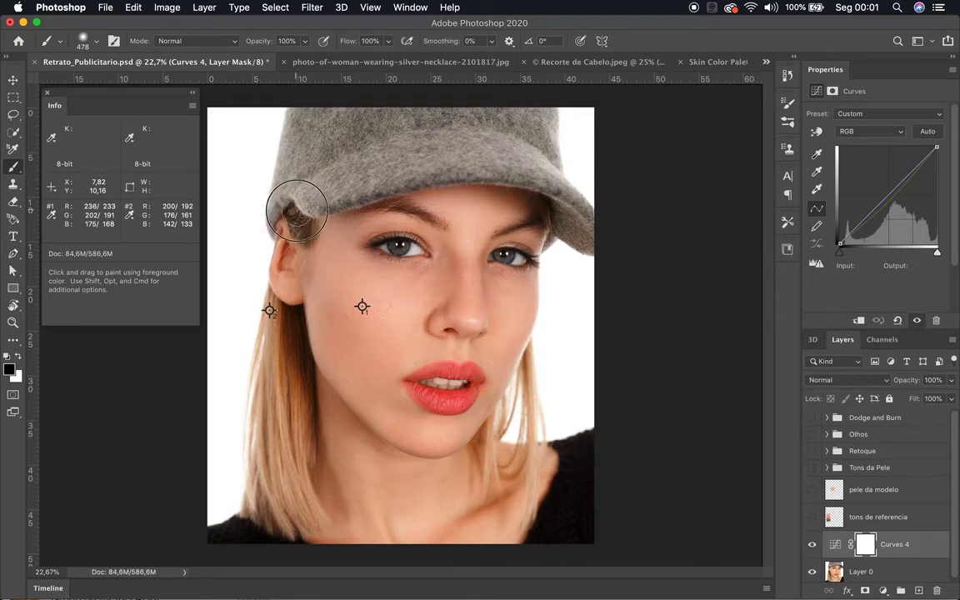
mouse_move(269, 310)
mouse_down()
mouse_move(270, 292)
mouse_move(258, 387)
mouse_move(270, 477)
mouse_move(279, 333)
mouse_move(288, 322)
mouse_move(303, 390)
mouse_move(275, 375)
mouse_move(261, 307)
mouse_move(276, 487)
mouse_move(264, 480)
mouse_move(208, 544)
mouse_move(273, 532)
mouse_move(279, 548)
mouse_move(570, 567)
mouse_move(538, 536)
mouse_move(562, 498)
mouse_move(573, 527)
mouse_move(579, 448)
mouse_move(591, 442)
mouse_move(572, 443)
mouse_move(592, 439)
mouse_move(544, 461)
mouse_up()
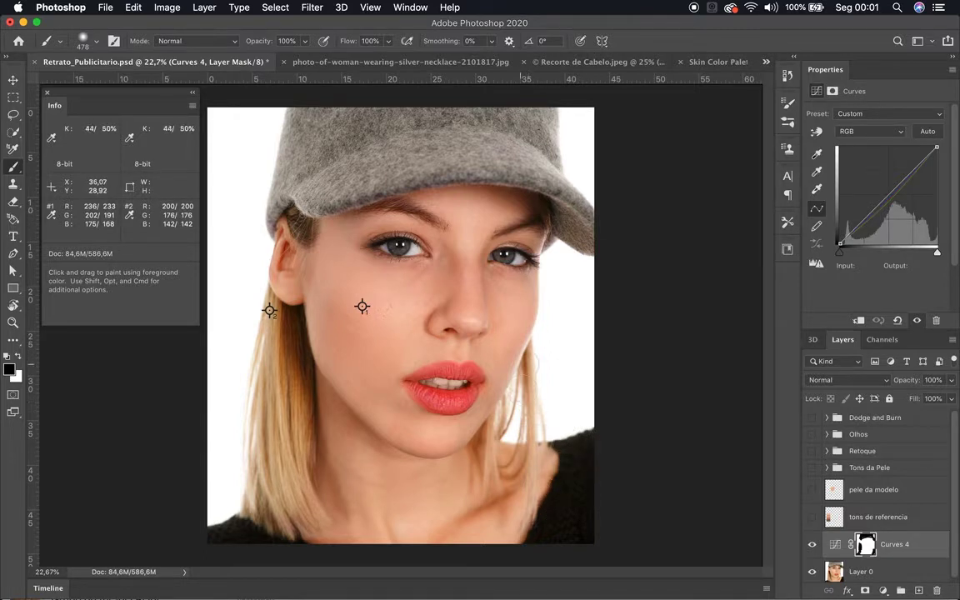
drag(571, 352, 545, 343)
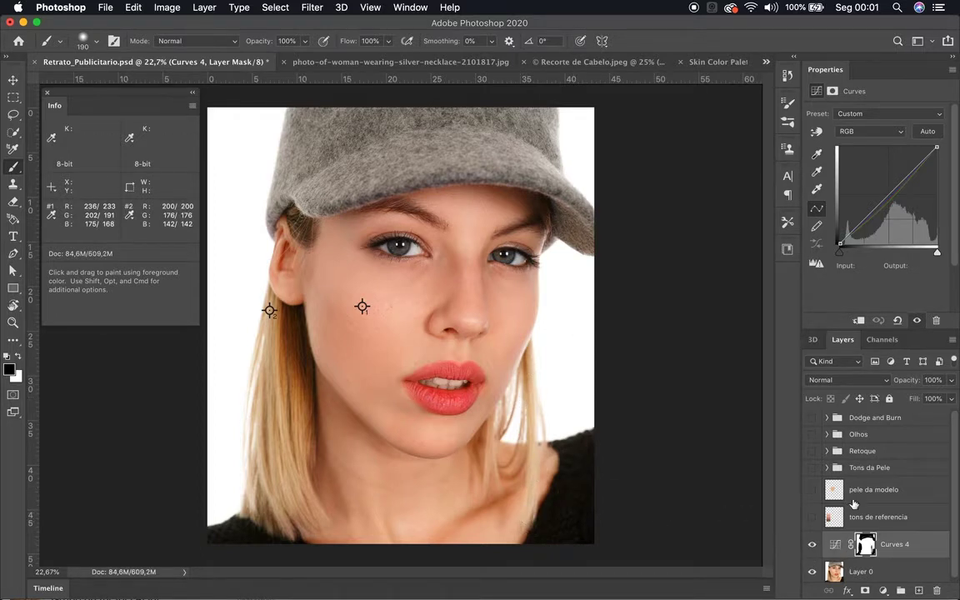
Step: Compare the portrait with the masked Curves layer hidden and shown
click(812, 547)
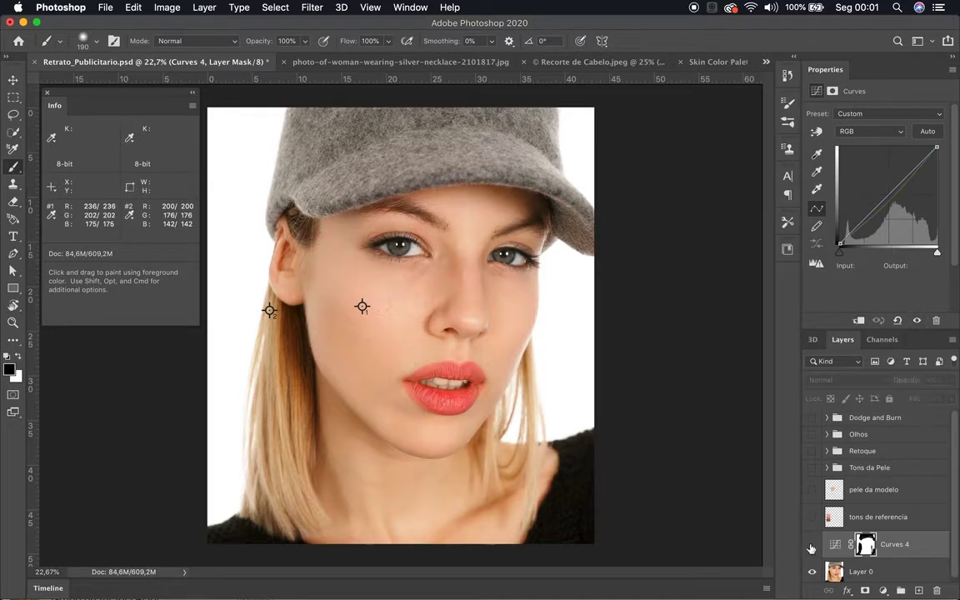
click(812, 547)
click(813, 547)
click(813, 548)
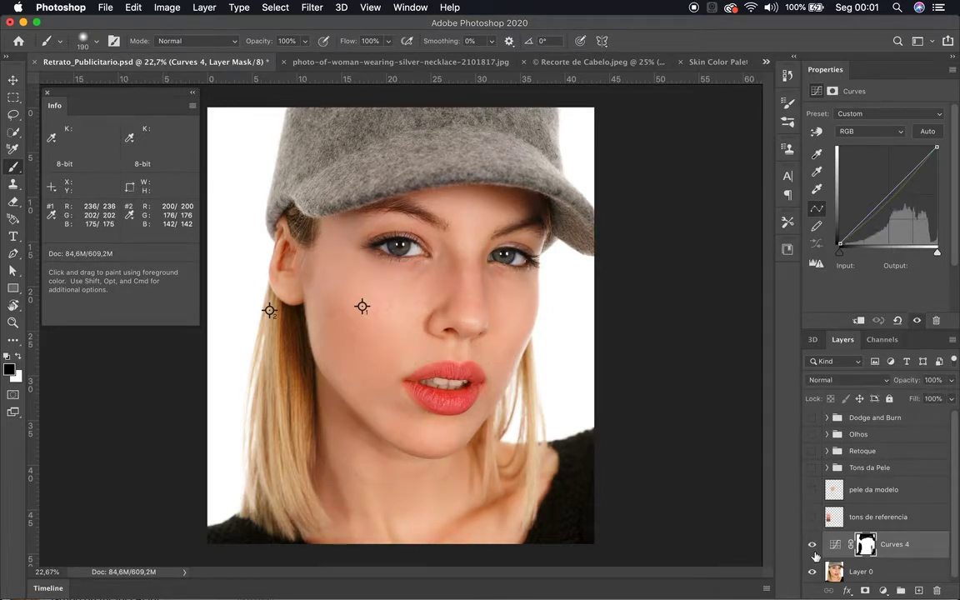
Step: Paint black over both eyes on the Curves layer mask to exclude them from the color correction
key(super+plus)
key(super+plus)
key(super+plus)
key(super+plus)
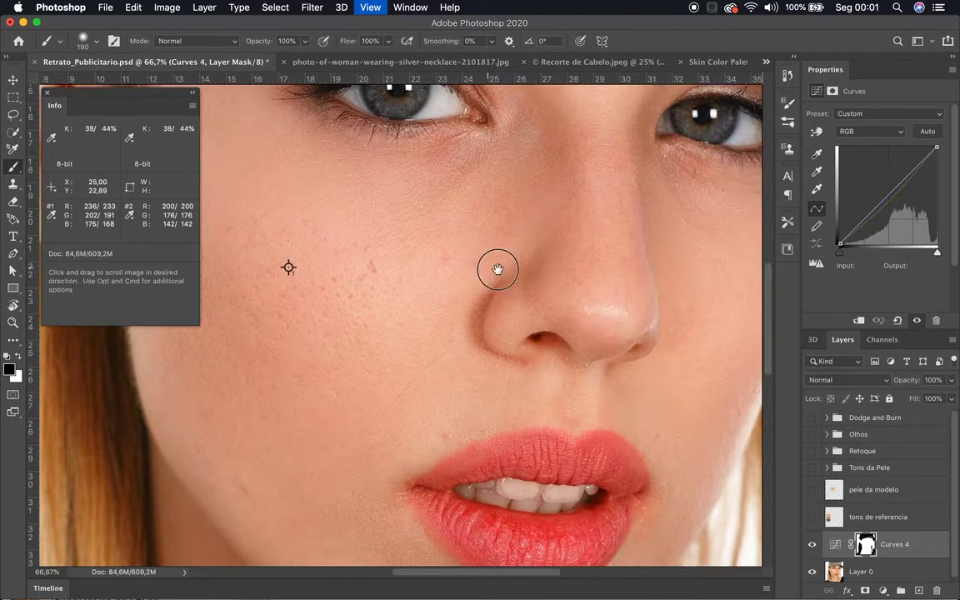
scroll(500, 270, up, 5)
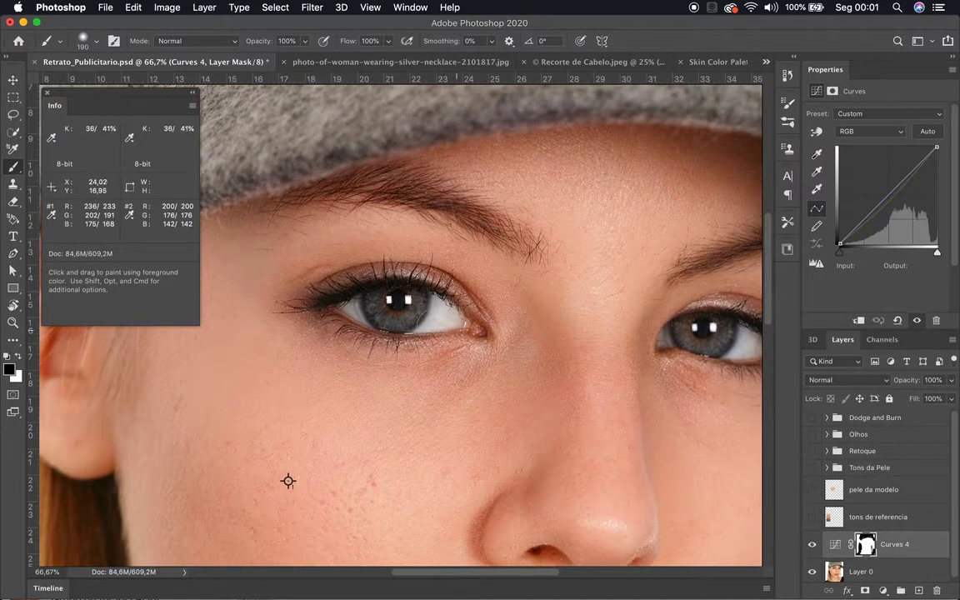
mouse_move(365, 311)
mouse_down()
mouse_move(350, 271)
mouse_move(334, 279)
mouse_move(409, 311)
mouse_move(338, 280)
mouse_move(350, 292)
mouse_move(392, 284)
mouse_move(388, 305)
mouse_up()
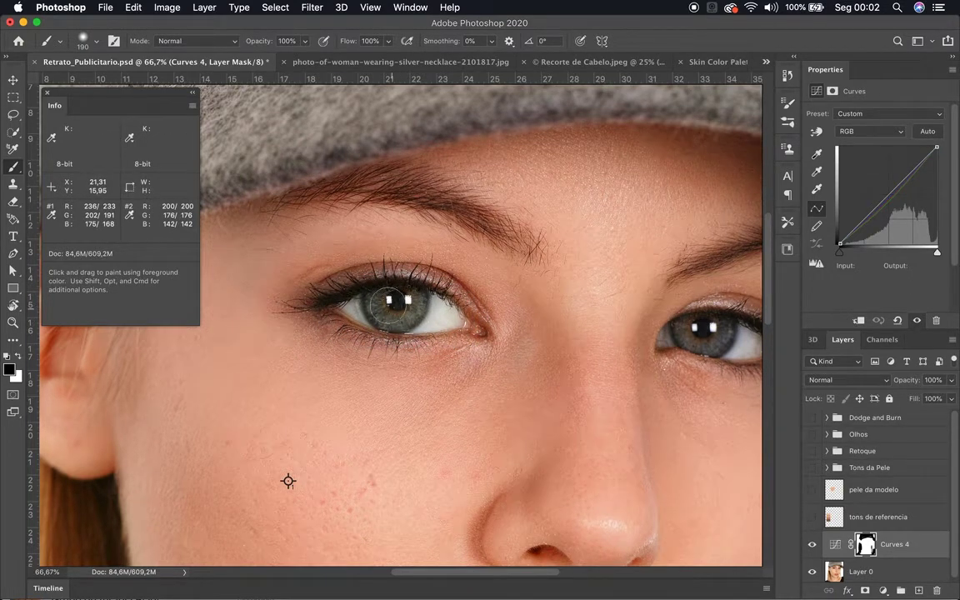
scroll(553, 332, right, 5)
mouse_move(569, 325)
mouse_down()
mouse_move(542, 300)
mouse_move(649, 329)
mouse_up()
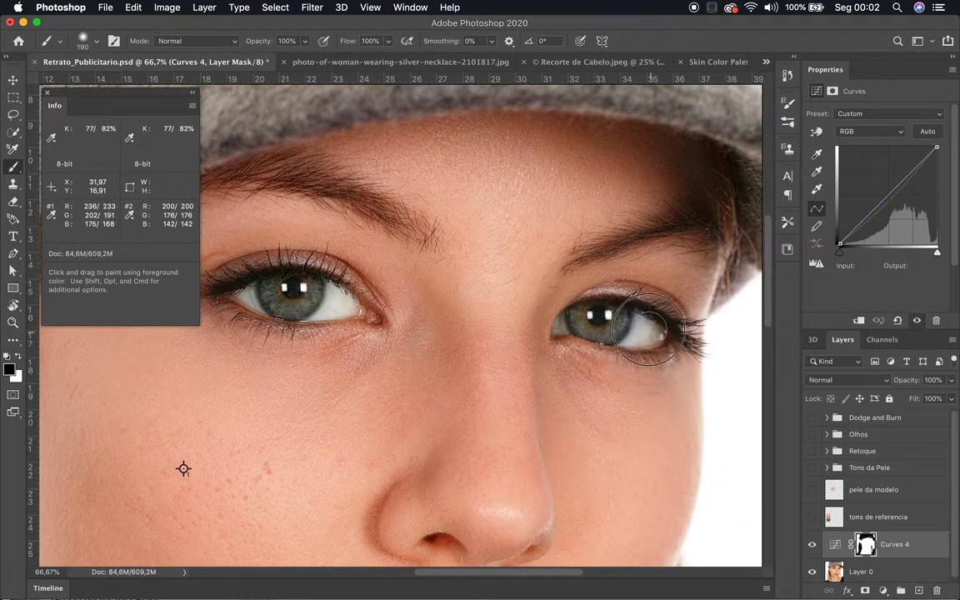
Step: Paint the lips and teeth out of the Curves layer mask and compare the whole portrait with the adjustment hidden and shown
key(space)
drag(399, 446, 419, 205)
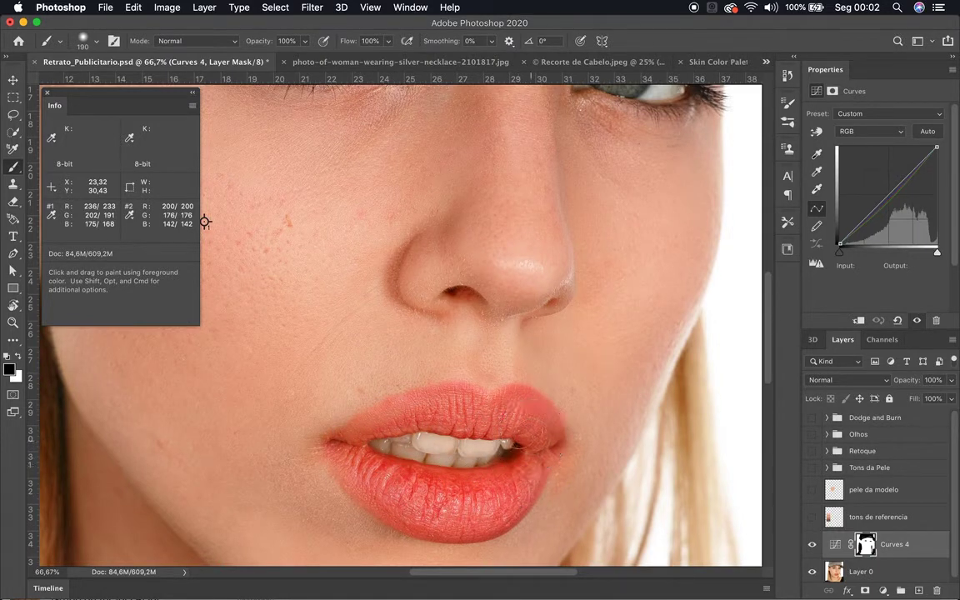
key(super+minus)
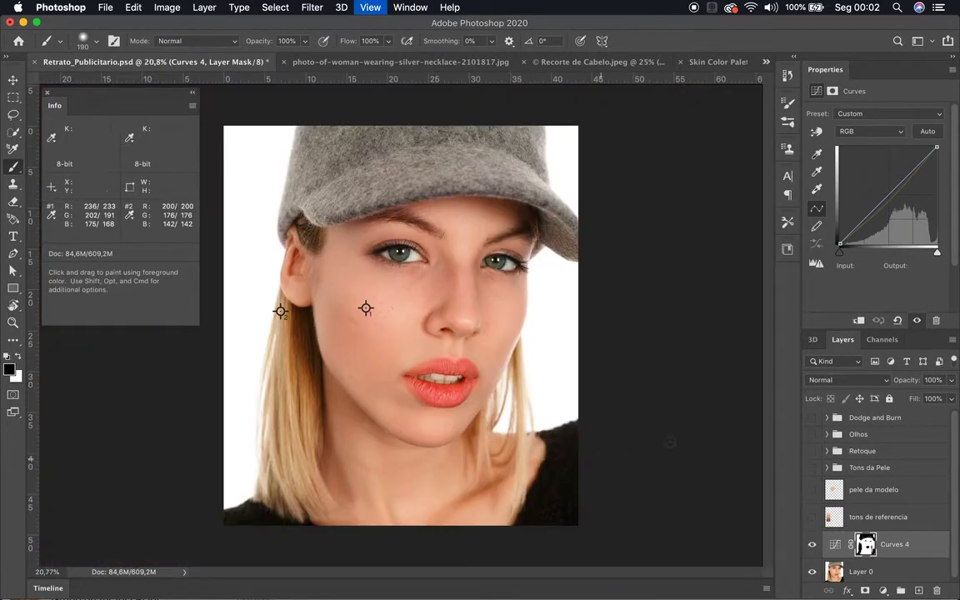
click(812, 545)
click(812, 546)
Step: Delete the "pele da modelo" and "tons de referencia" layers
click(884, 491)
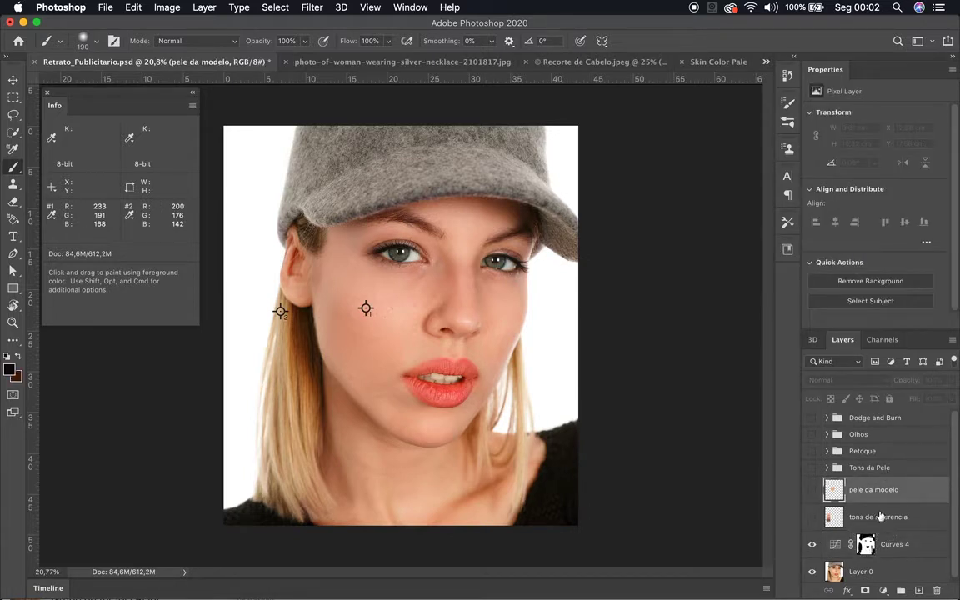
shift+click(872, 518)
key(Delete)
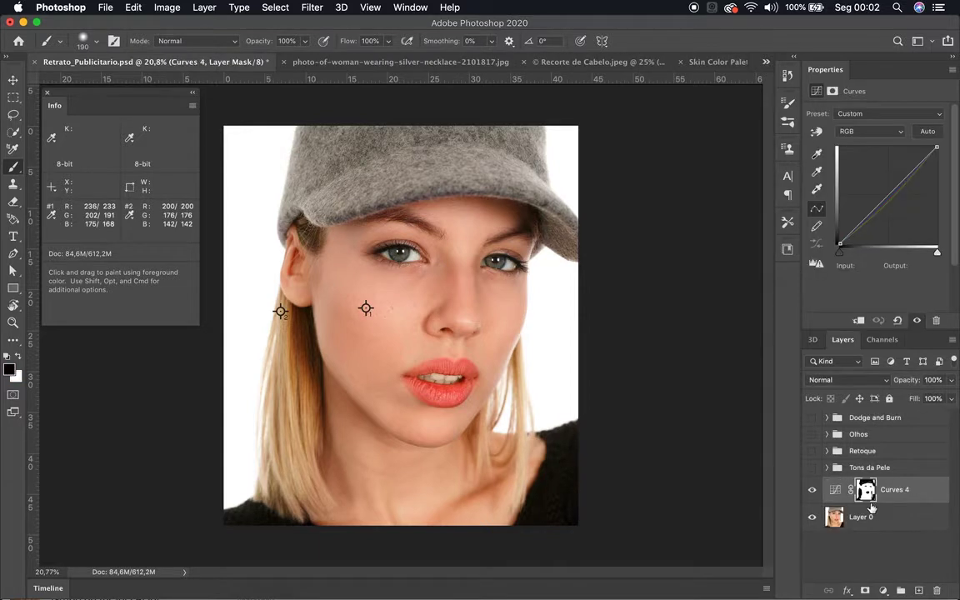
Step: Group the Curves layer as "Tons de Pele", transfer its mask to the group and collapse the group
key(super+g)
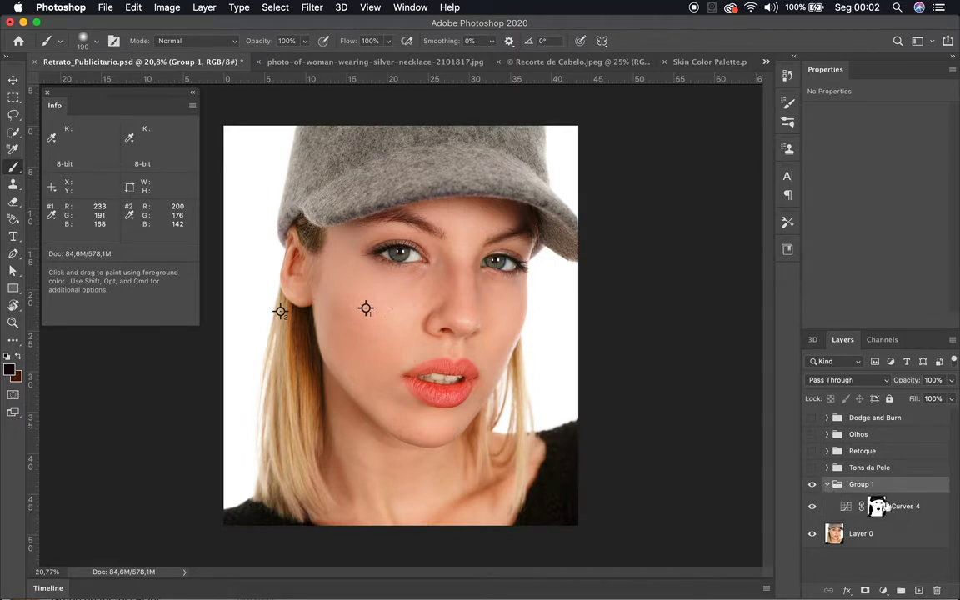
double_click(859, 485)
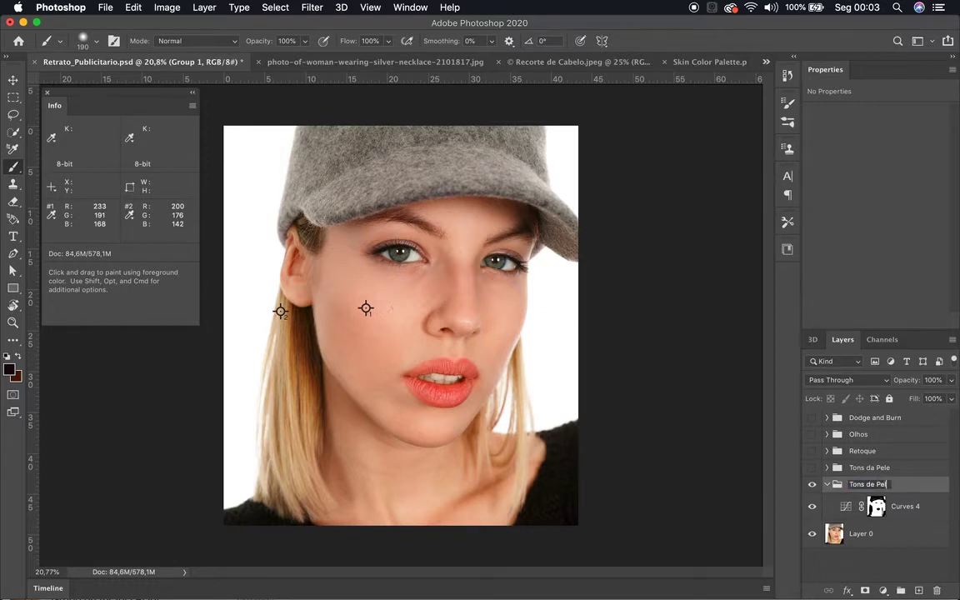
text(Tons de Pele)
key(Return)
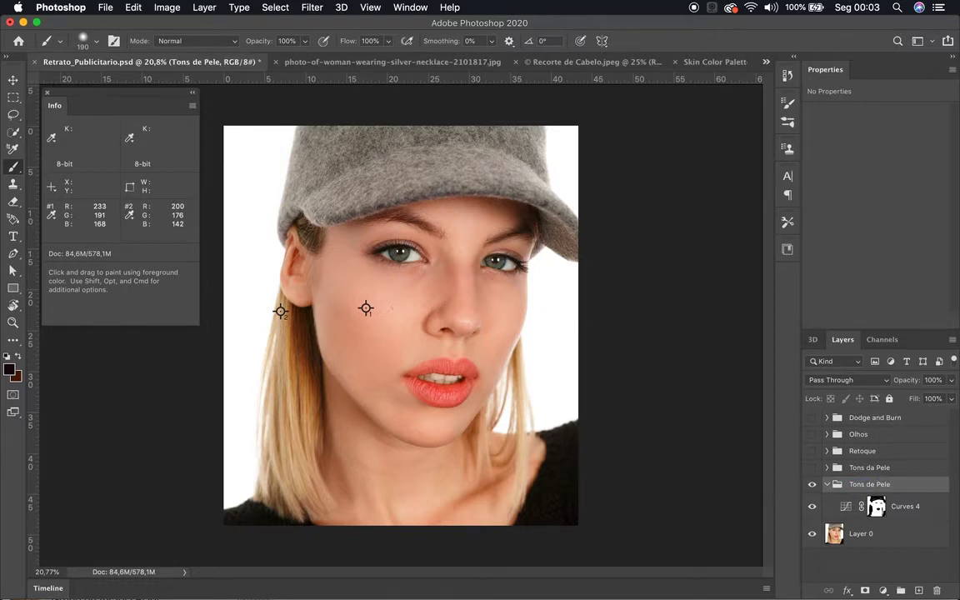
drag(877, 506, 867, 492)
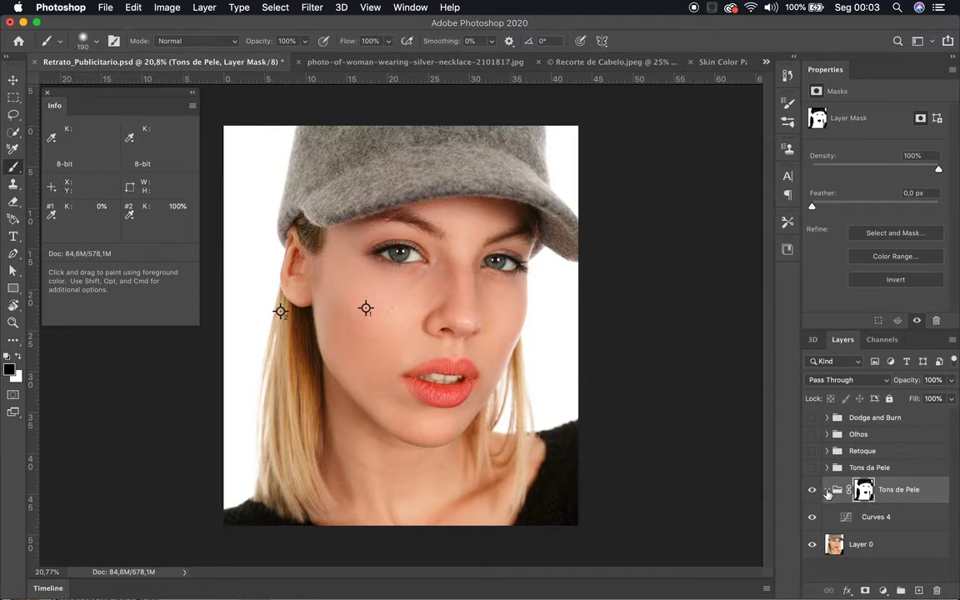
click(829, 493)
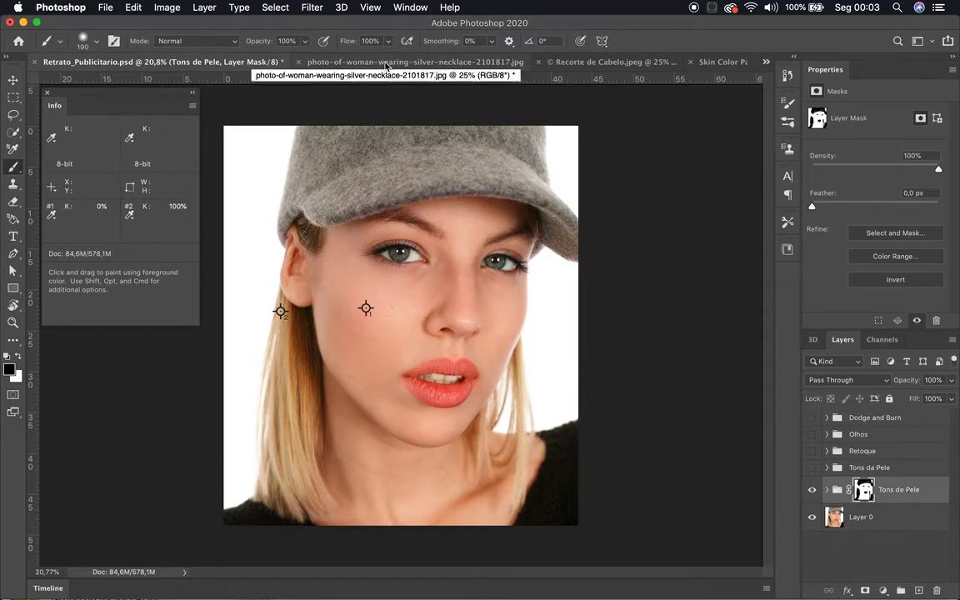
Step: Copy the four-swatch skin tone strip from Skin Color Palette.png into the silver-necklace photo, placing it beside the woman's ear
click(434, 61)
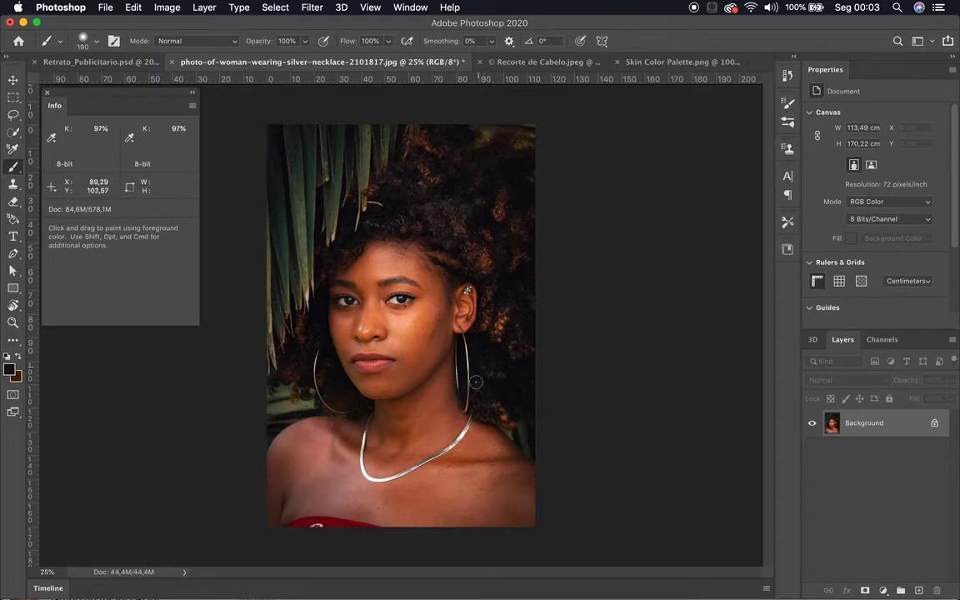
key(super+equal)
key(super+equal)
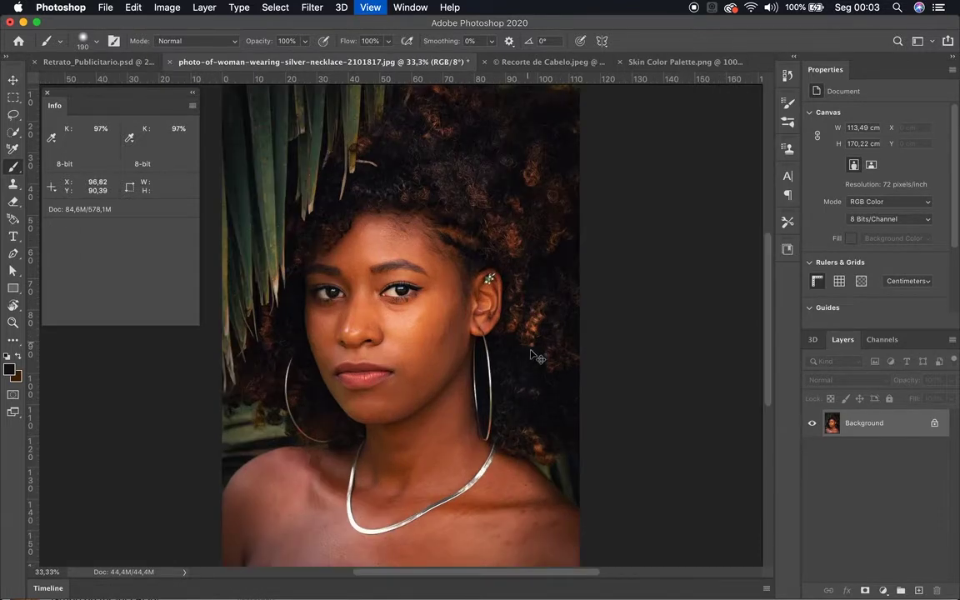
scroll(498, 301, down, 5)
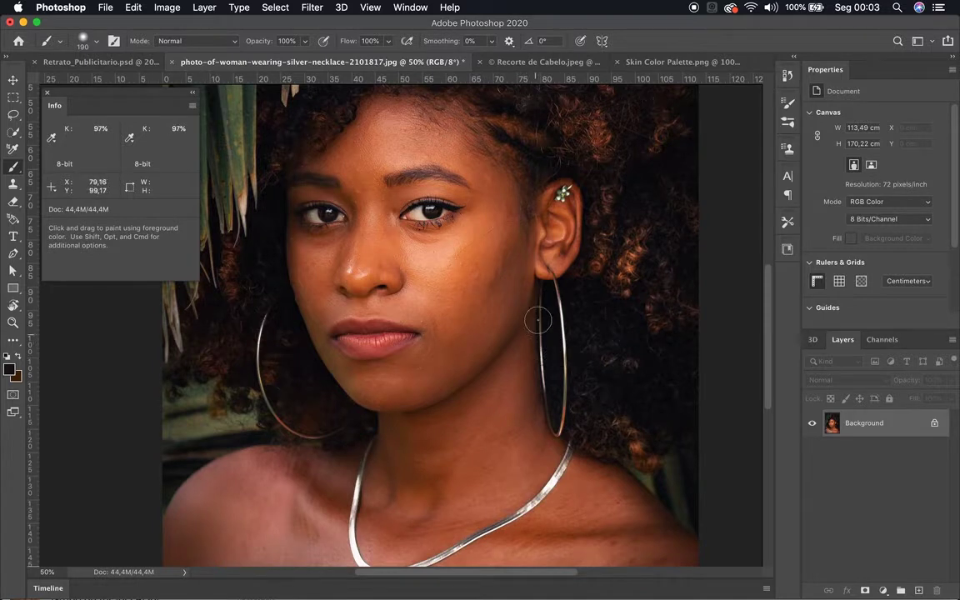
key(super+minus)
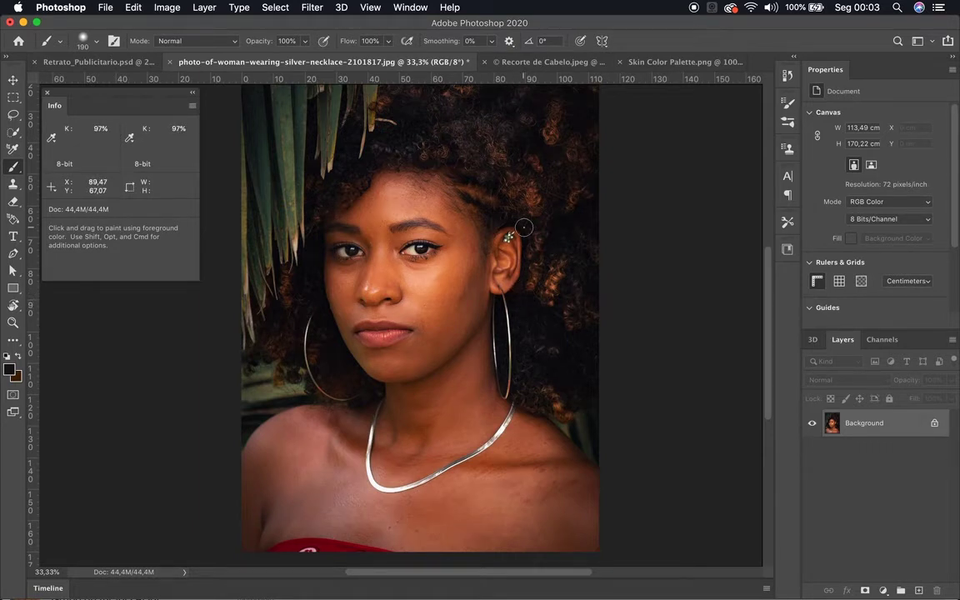
key(v)
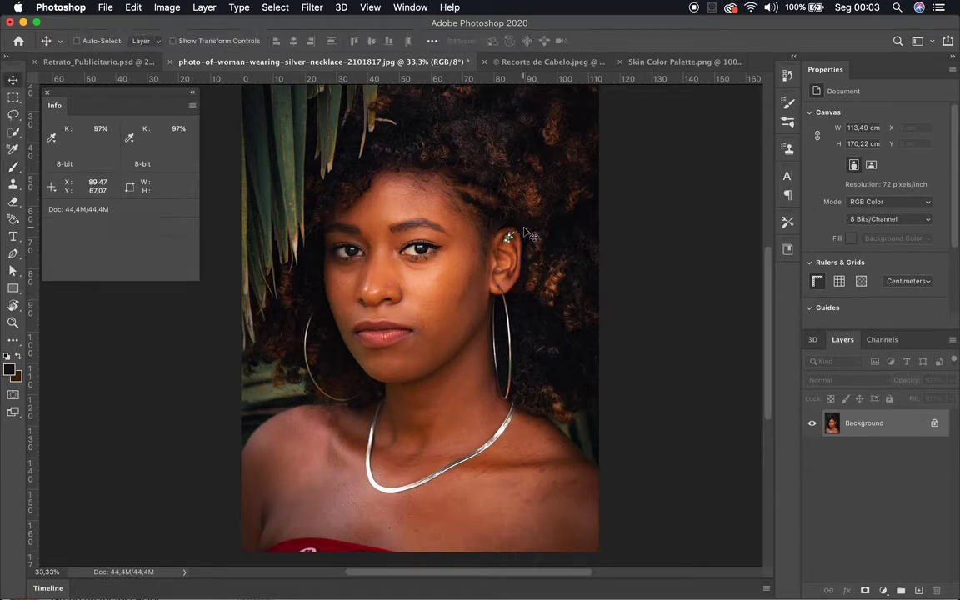
click(655, 62)
drag(351, 212, 555, 320)
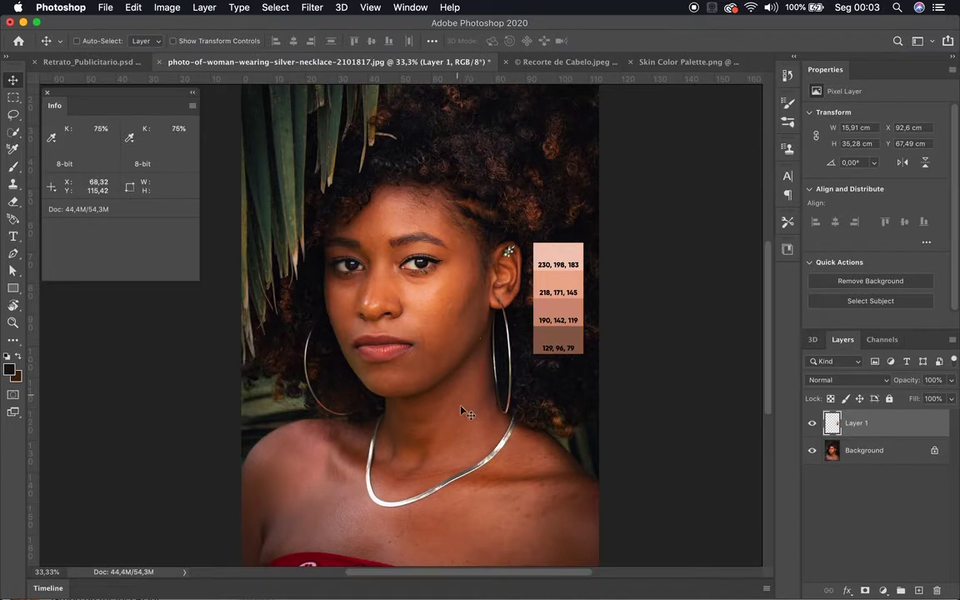
Step: Examine the woman's face, neck, shoulders and chest at 50% zoom, comparing their skin tones with the reference swatches
key(super+equal)
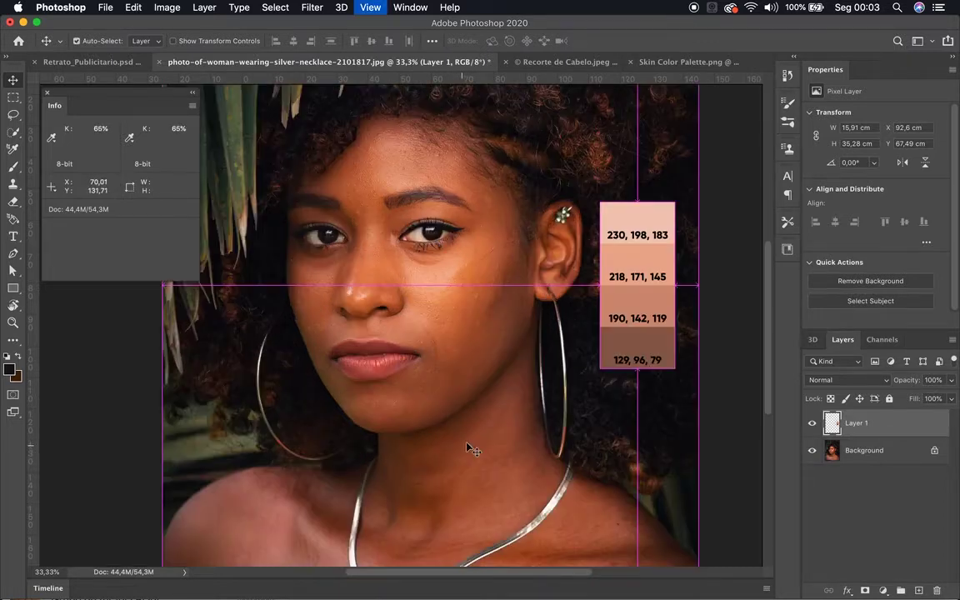
scroll(466, 392, down, 5)
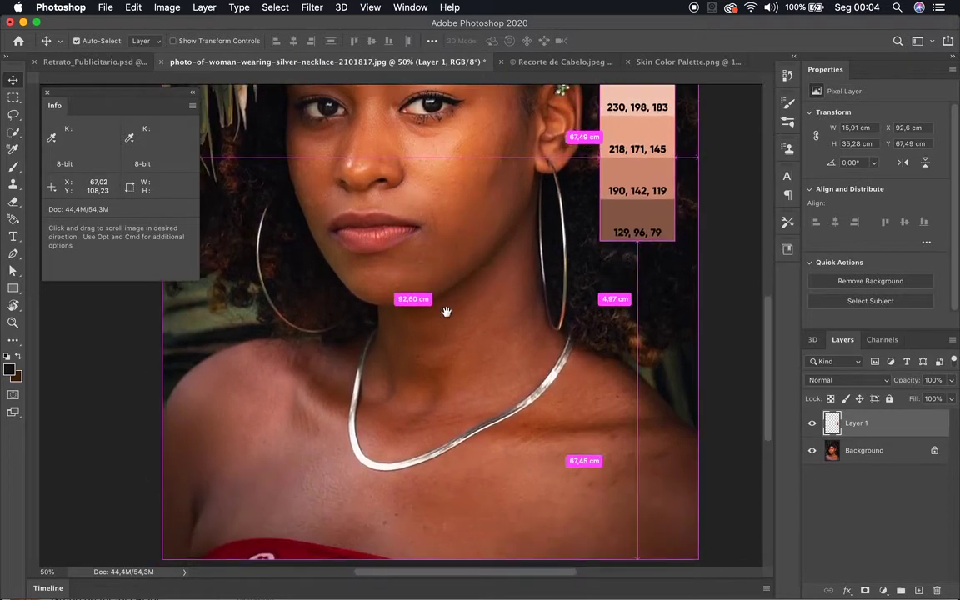
key(l)
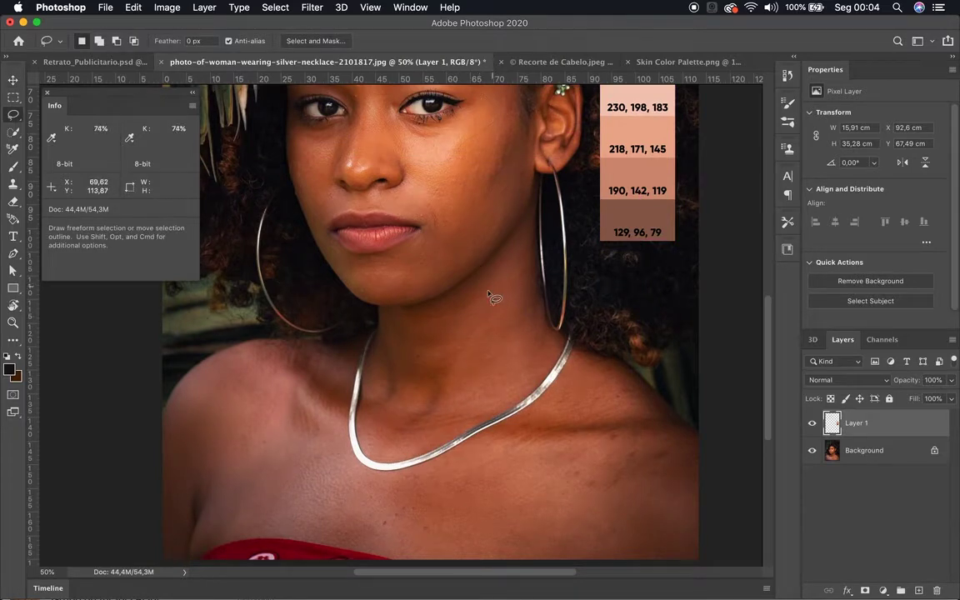
key(space)
mouse_move(494, 362)
mouse_down()
mouse_move(493, 397)
mouse_move(476, 274)
mouse_move(463, 248)
mouse_up()
key(super+r)
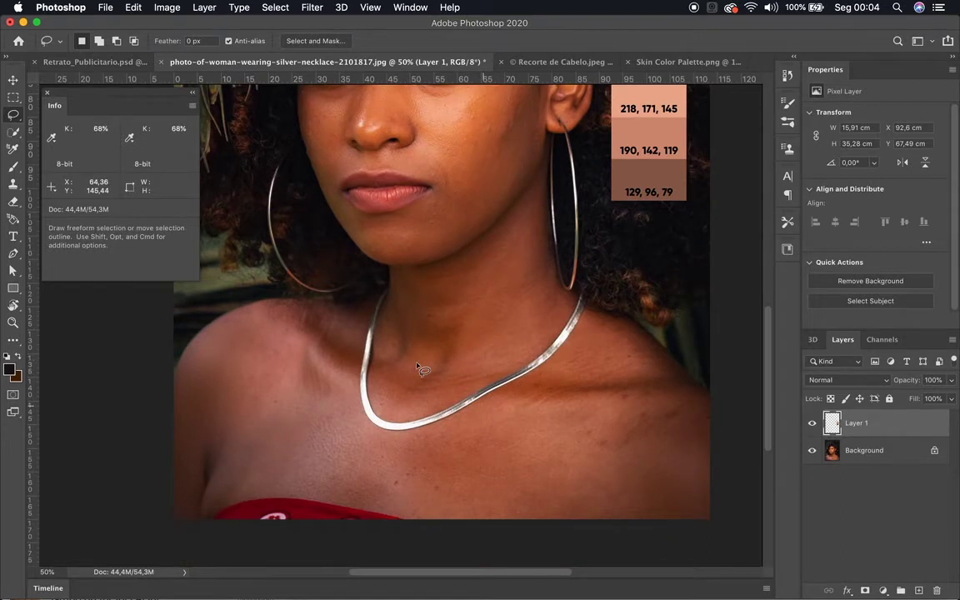
drag(510, 327, 506, 428)
key(super+r)
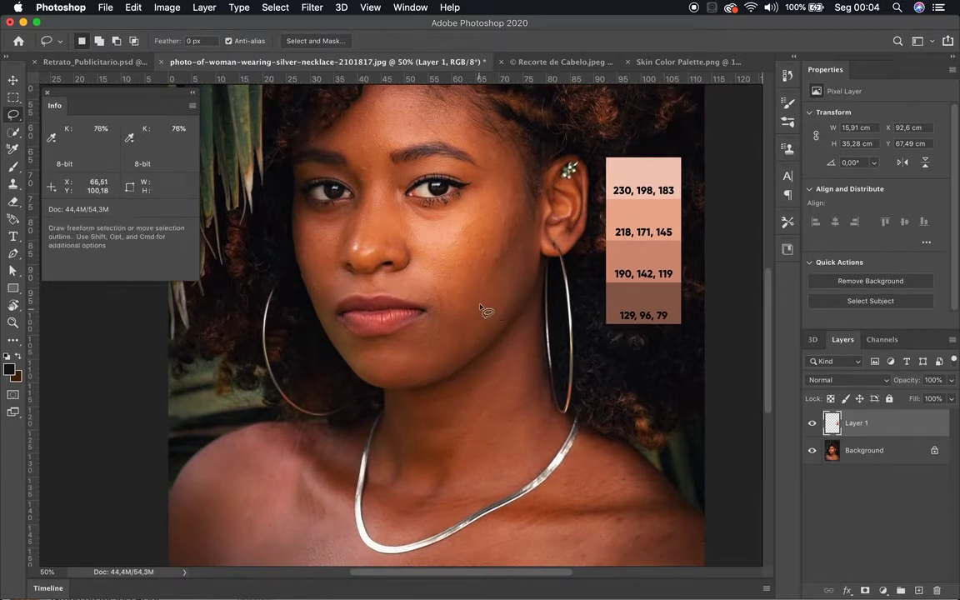
key(space)
key(super+r)
drag(502, 408, 467, 283)
key(super+r)
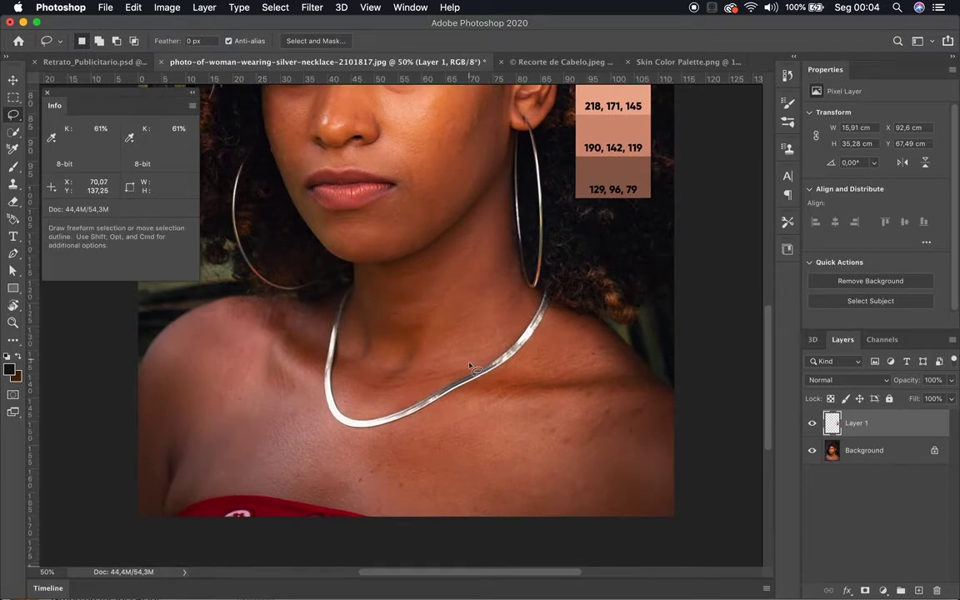
drag(479, 302, 532, 460)
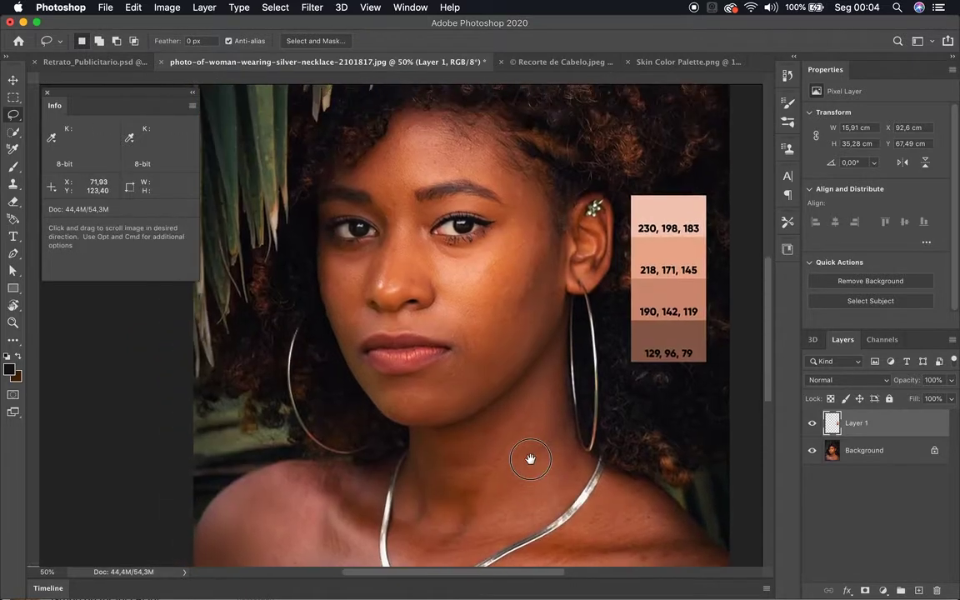
drag(504, 394, 478, 353)
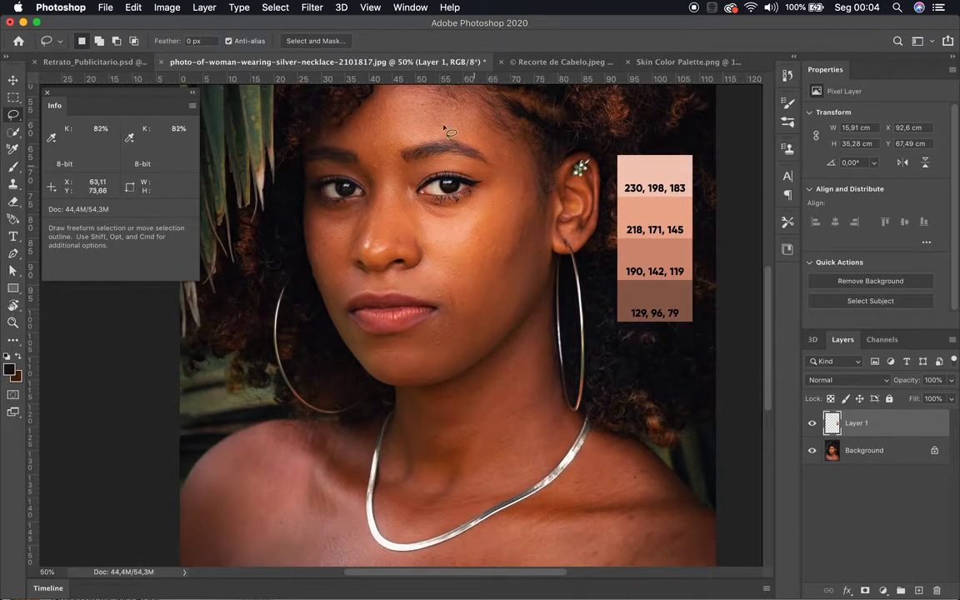
key(super+r)
drag(483, 370, 455, 251)
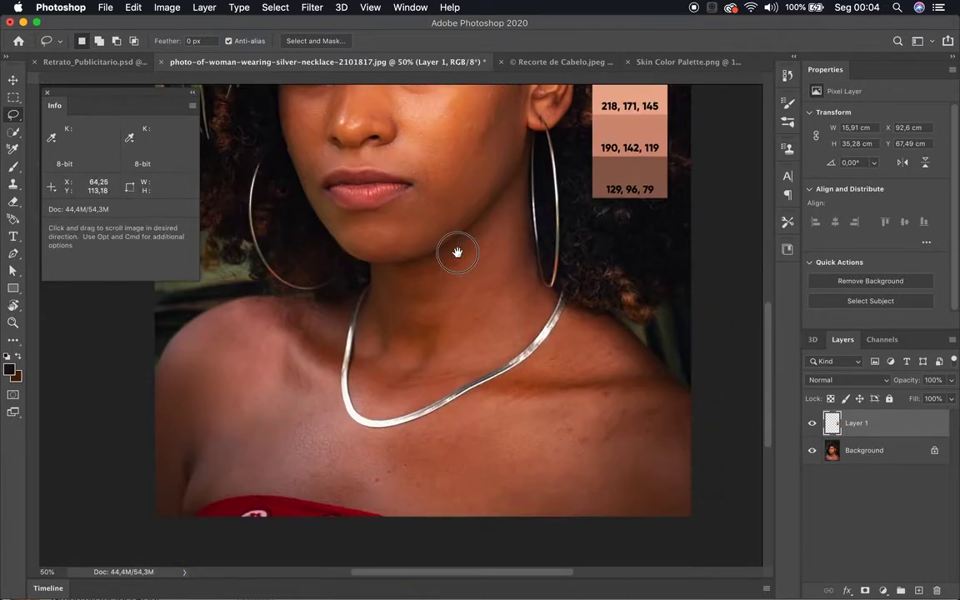
mouse_move(480, 285)
mouse_down()
mouse_move(495, 351)
mouse_move(492, 337)
mouse_up()
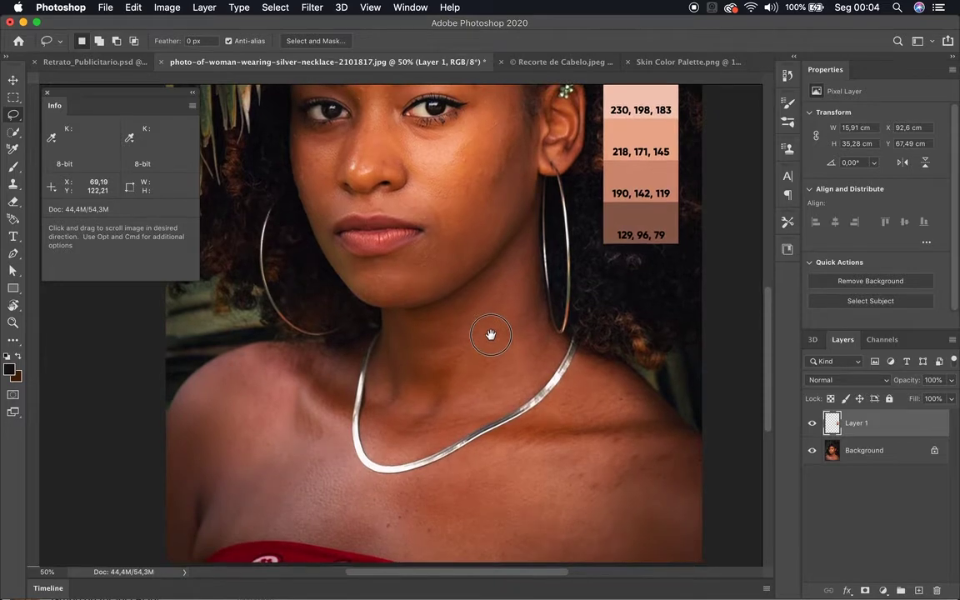
Step: Lasso a skin patch of about 20 by 20 cm on the chest, copy it from the Background to a new layer and hide the Background
scroll(491, 420, down, 2)
key(super+r)
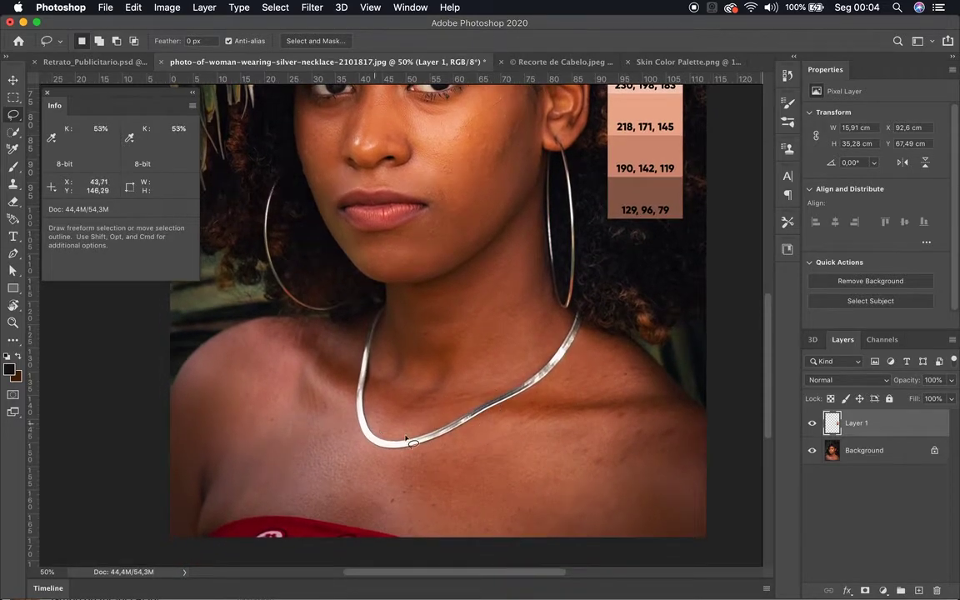
click(499, 465)
mouse_move(499, 465)
mouse_down()
mouse_move(588, 503)
mouse_move(582, 442)
mouse_move(537, 424)
mouse_move(498, 464)
mouse_up()
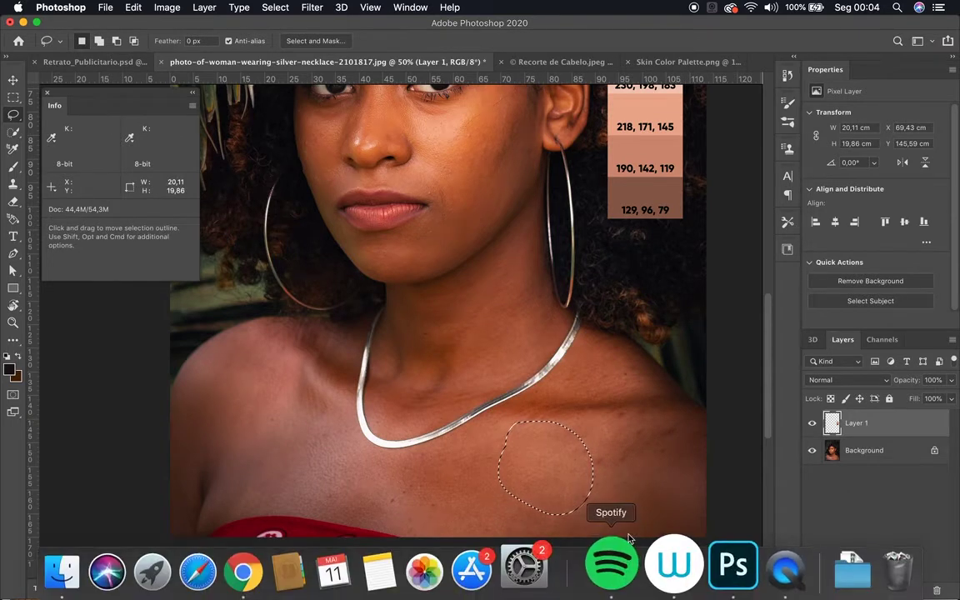
key(super+d)
click(842, 451)
key(shift+super+d)
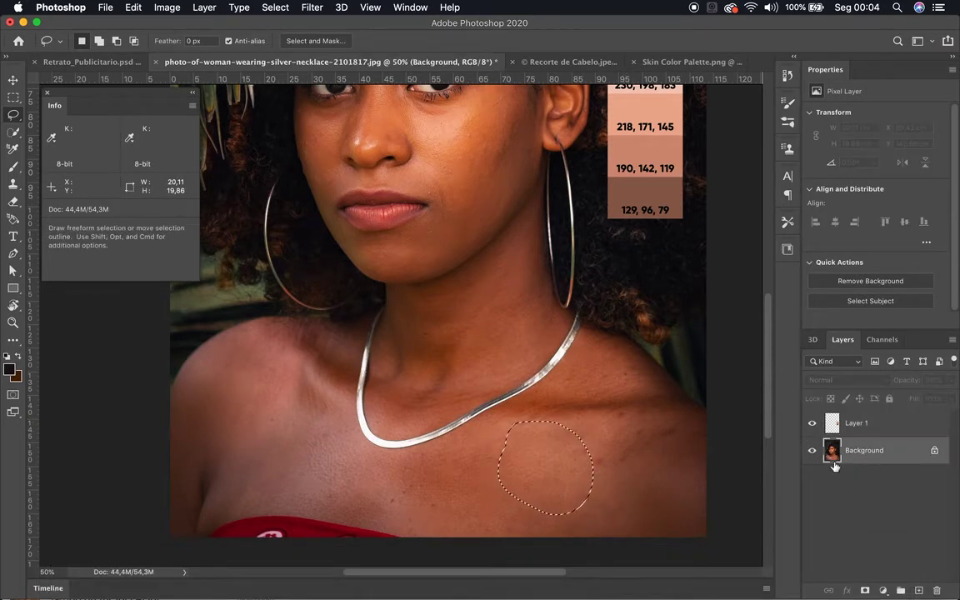
key(super+j)
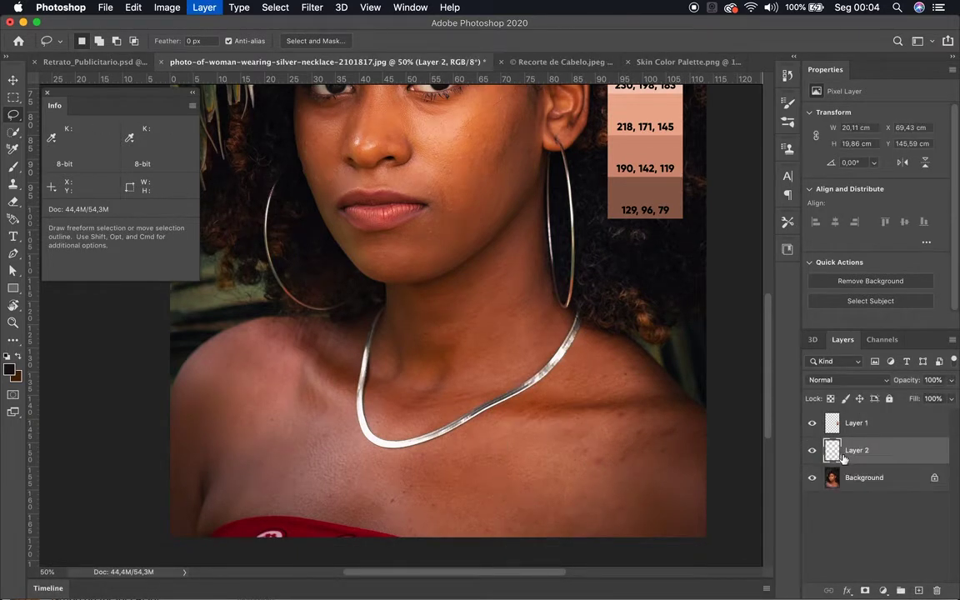
click(812, 477)
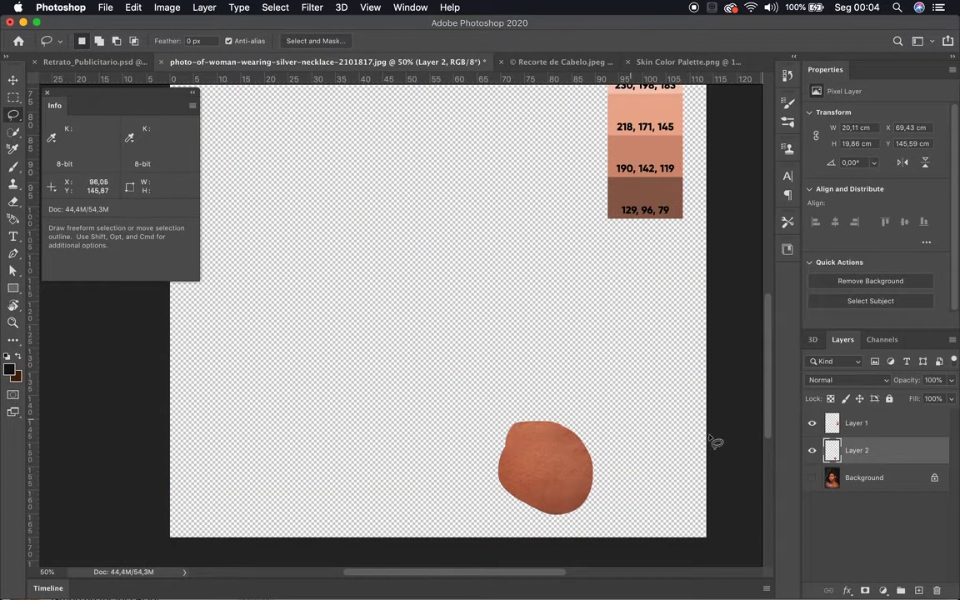
Step: Blend the copied skin patch into one color with the Average blur and move it beside the reference palette's darkest swatches
key(shift+super+d)
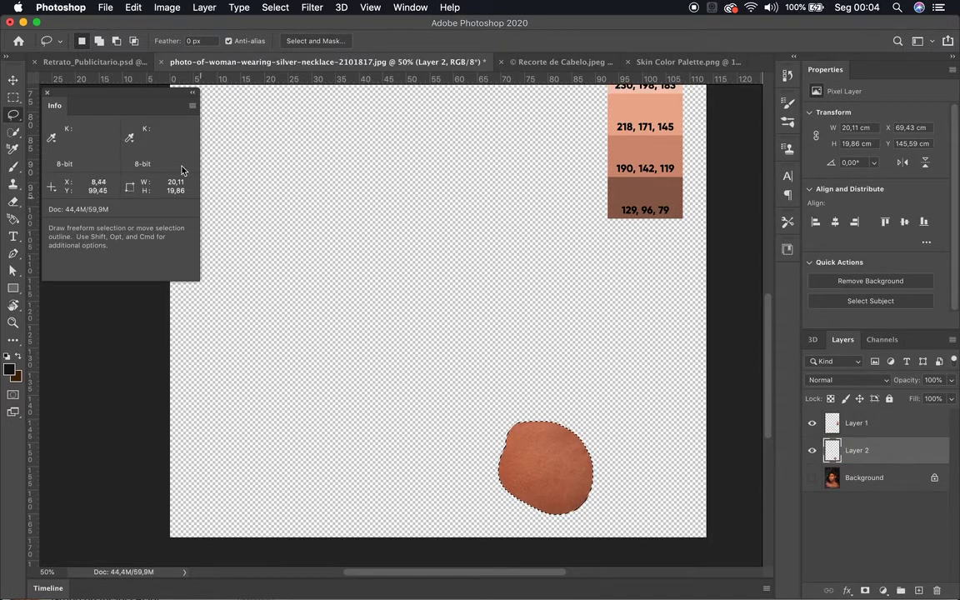
click(312, 8)
click(300, 29)
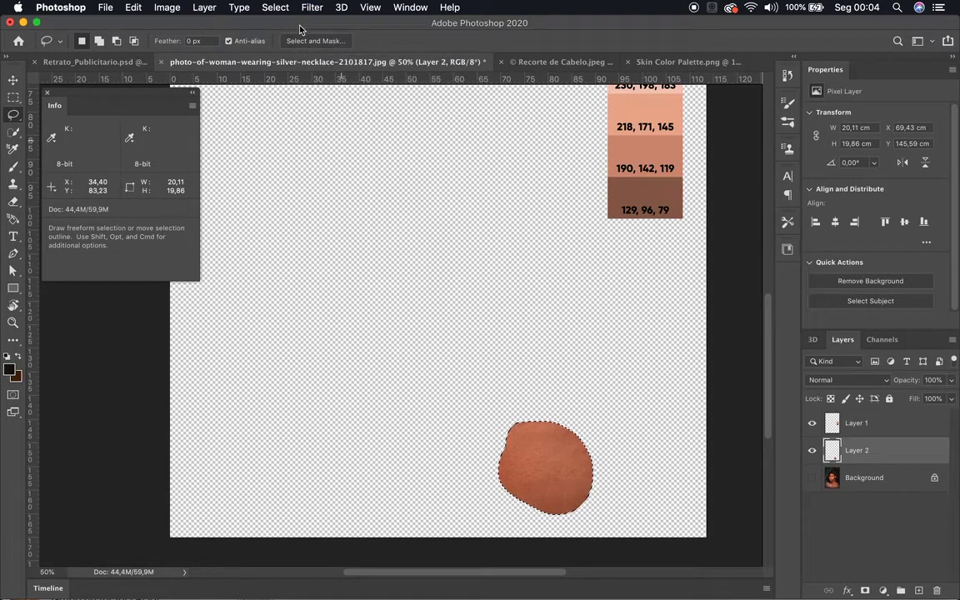
click(311, 7)
mouse_move(422, 167)
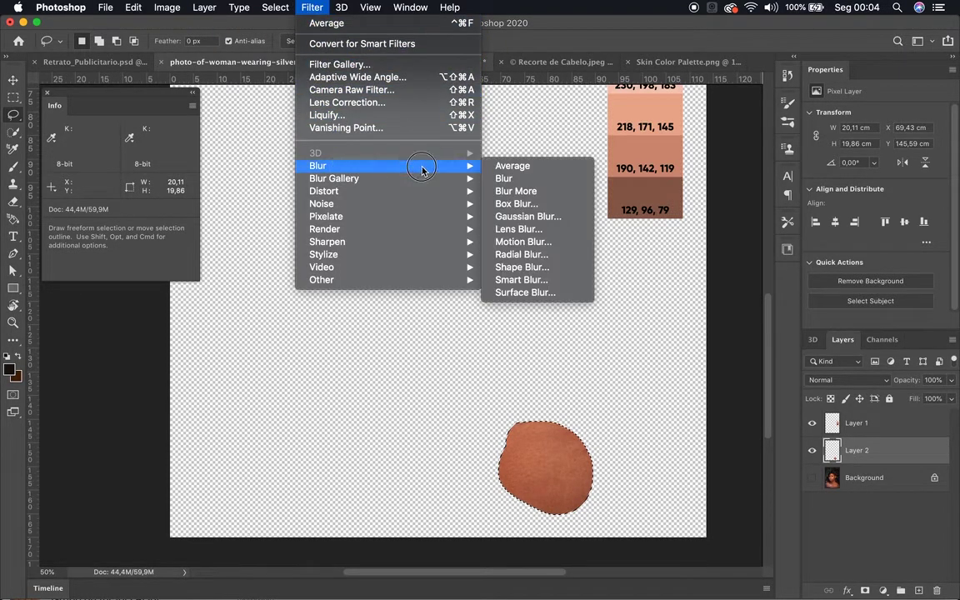
click(530, 167)
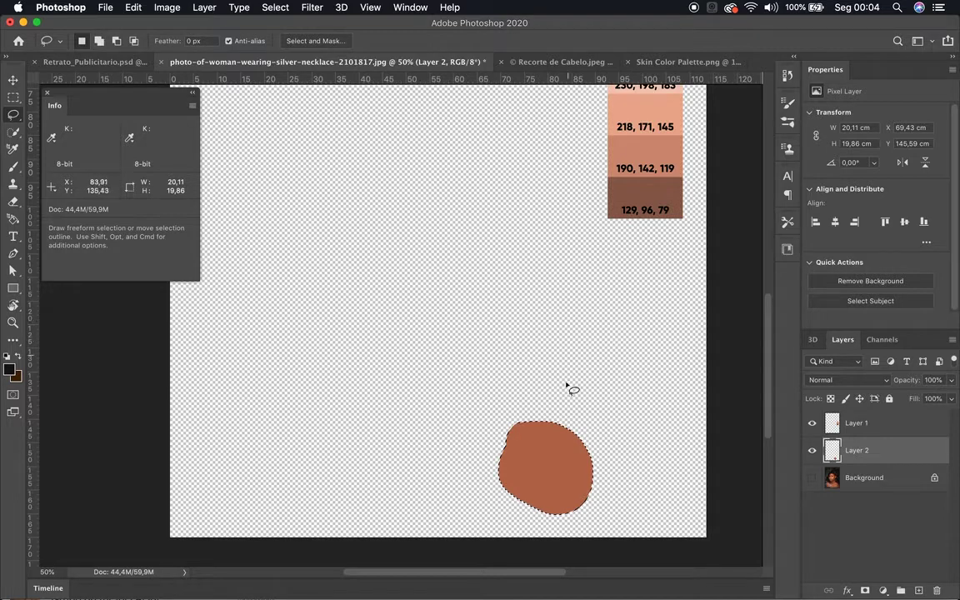
key(super+d)
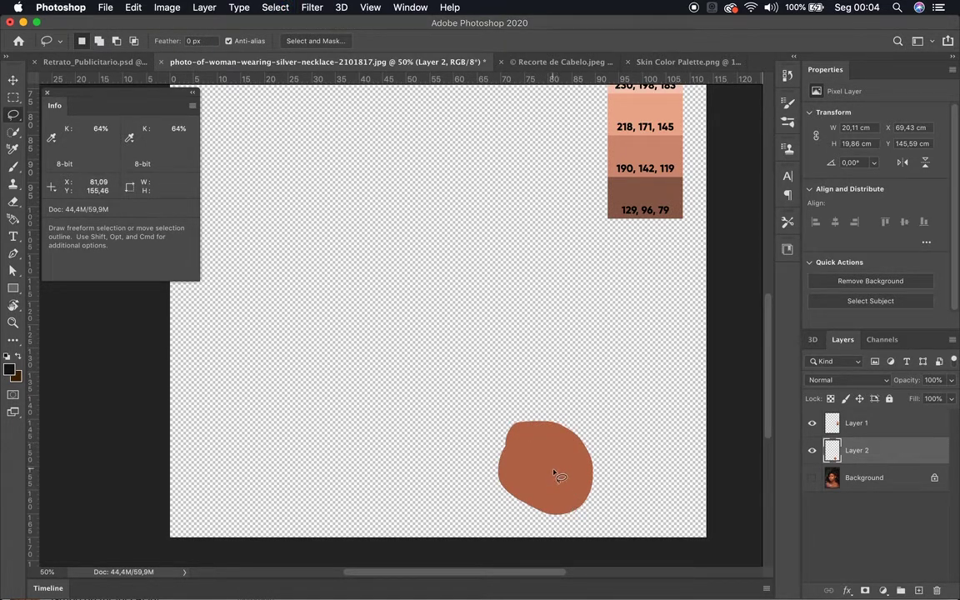
key(v)
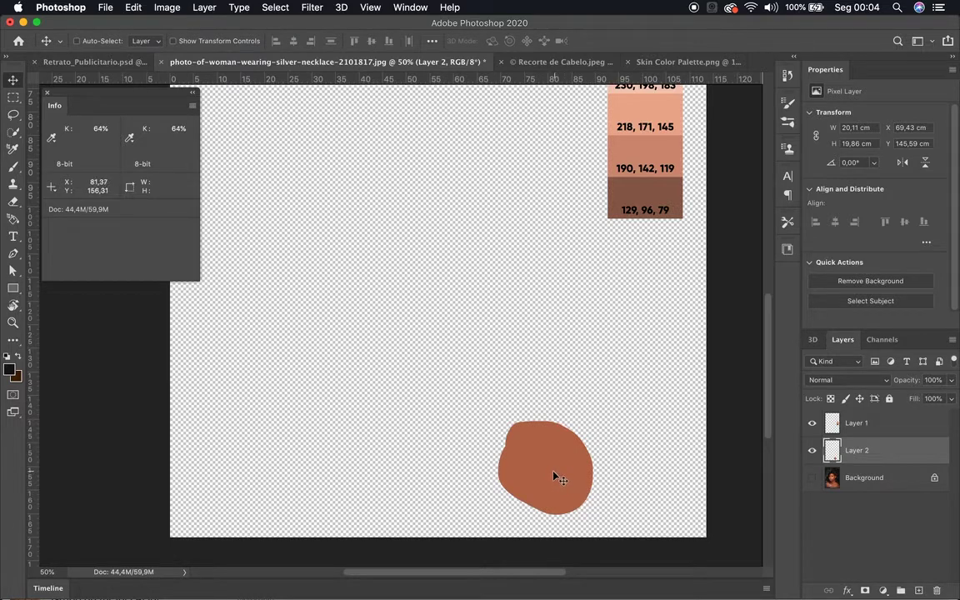
drag(550, 475, 557, 218)
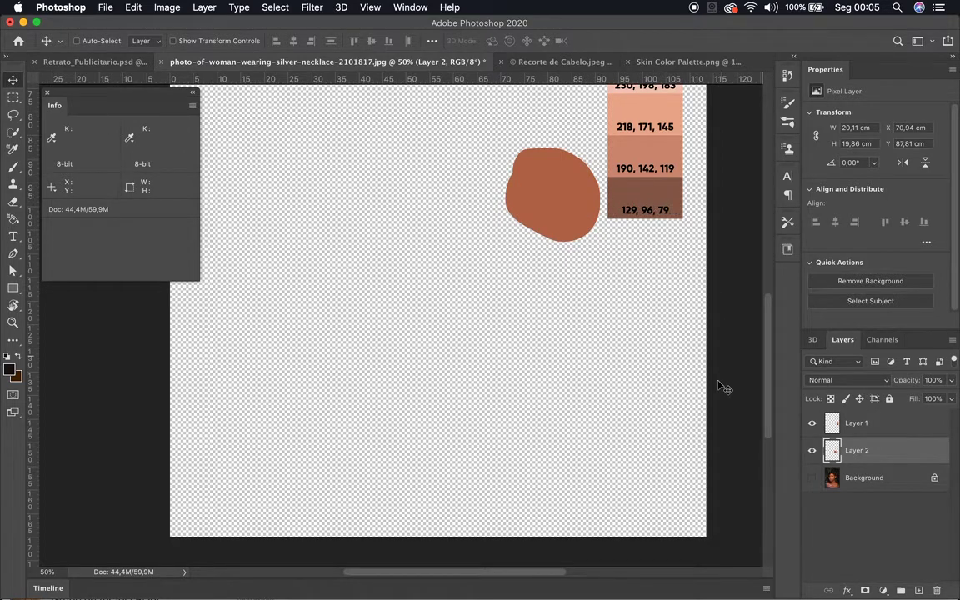
Step: Show the Background again and add a Curves adjustment layer above the reference palette layer
click(813, 479)
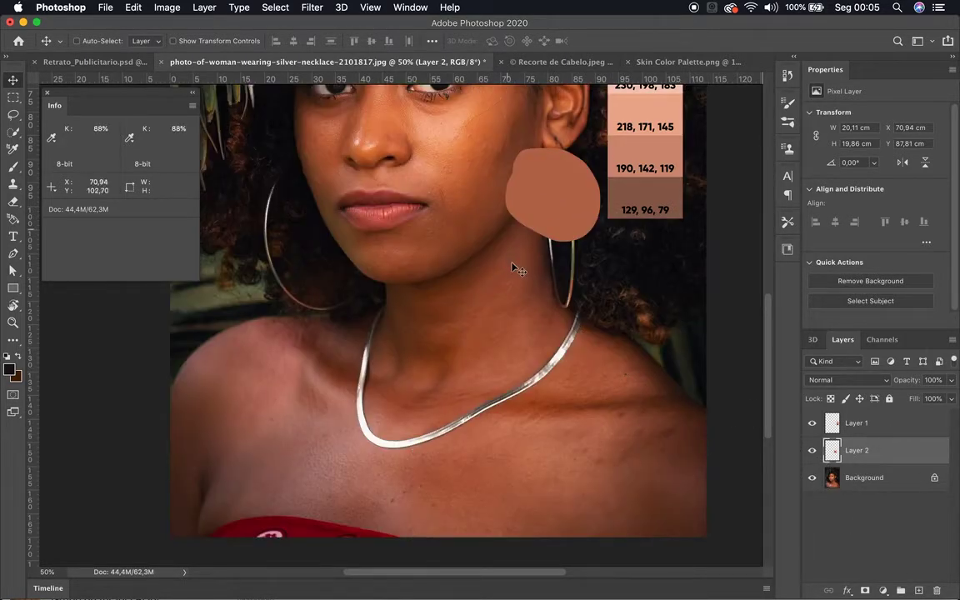
scroll(488, 347, up, 5)
scroll(451, 386, down, 2)
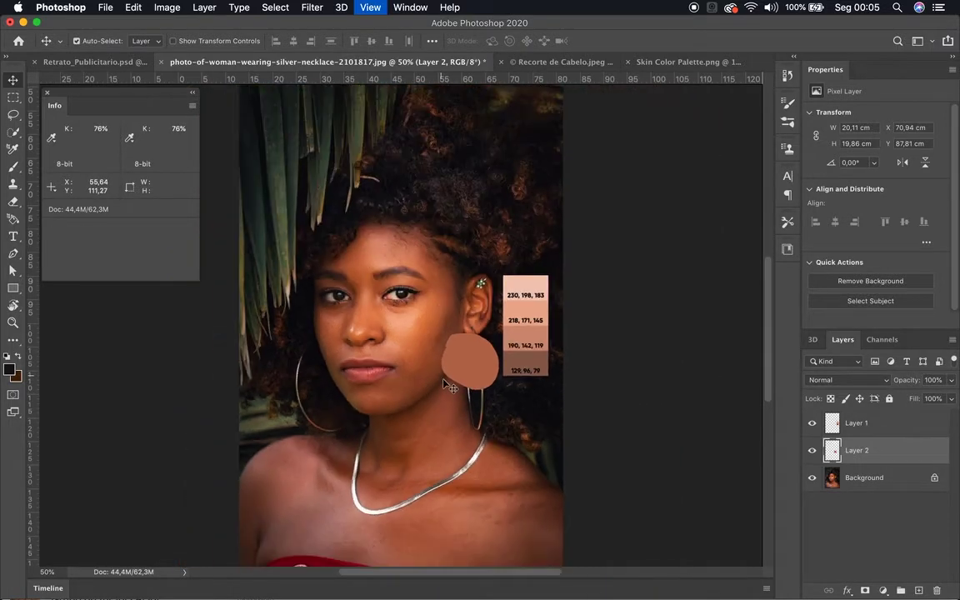
click(864, 479)
click(859, 424)
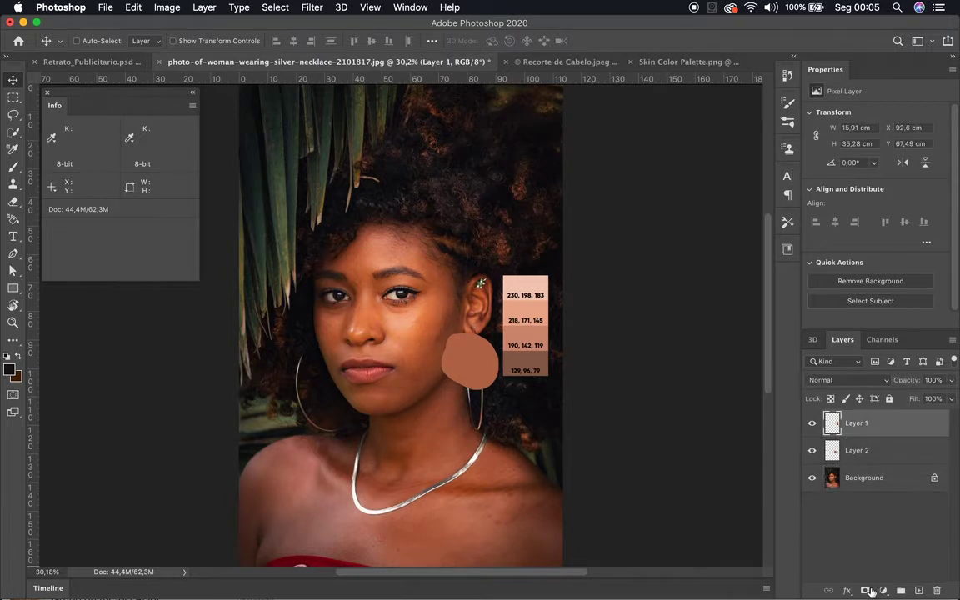
click(883, 590)
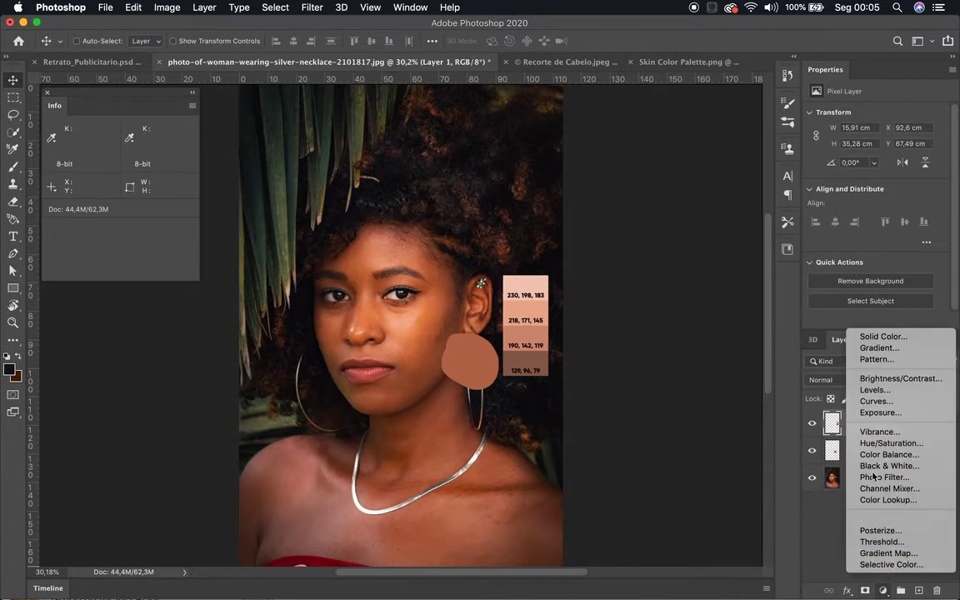
click(870, 404)
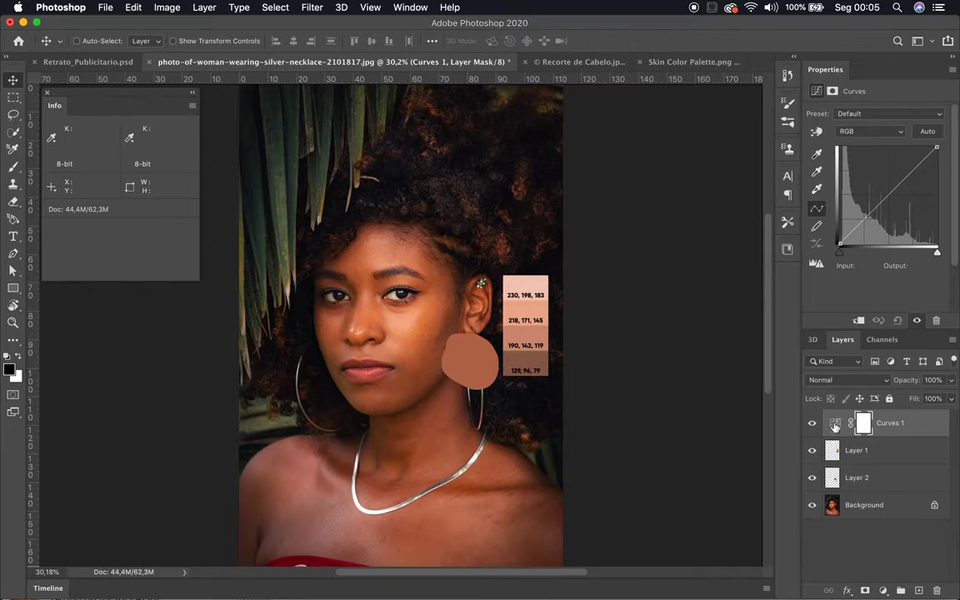
click(836, 426)
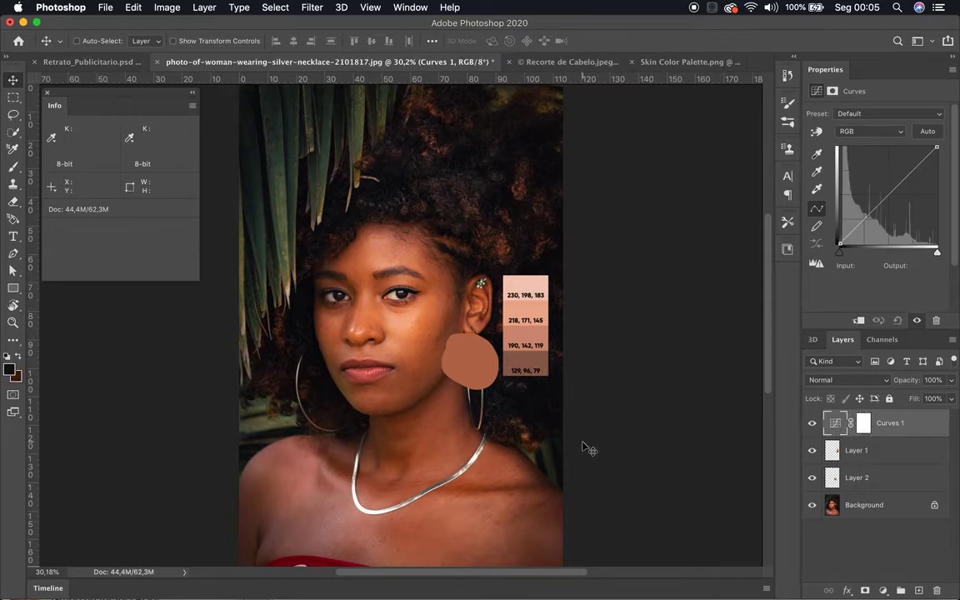
Step: Place one color sampler on the averaged skin patch and a second on the palette's darkest swatch
key(i)
key(shift)
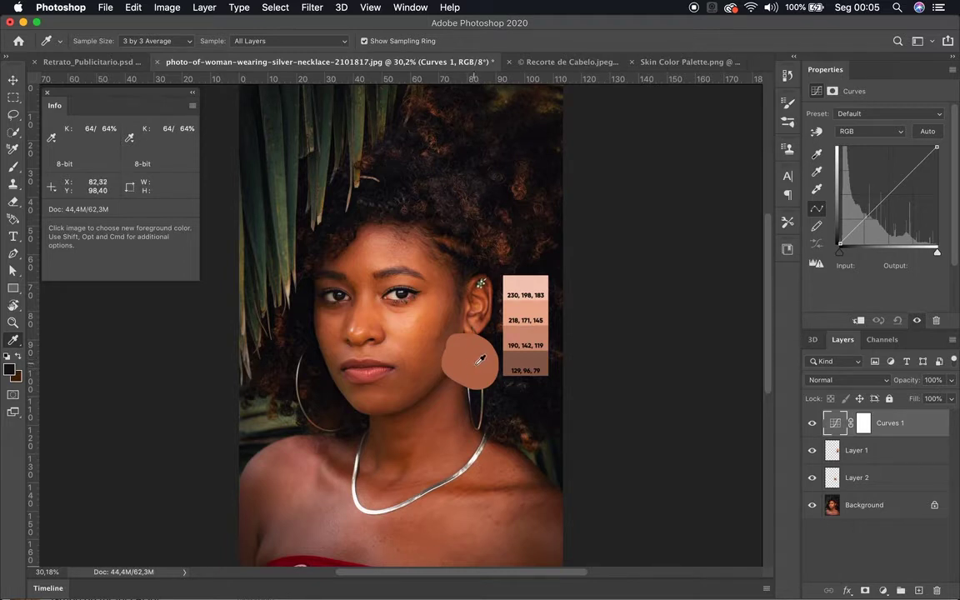
key(shift)
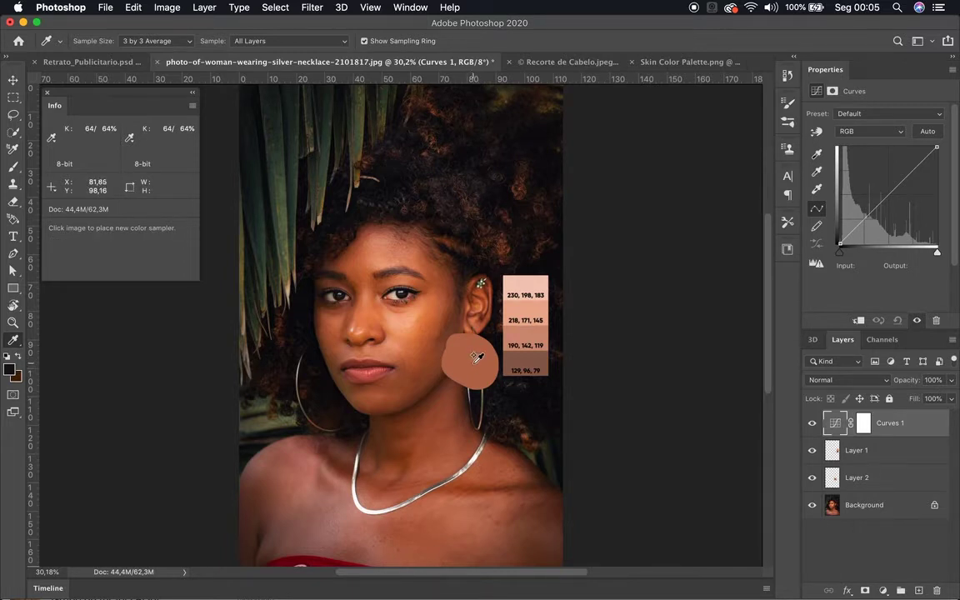
shift+click(471, 362)
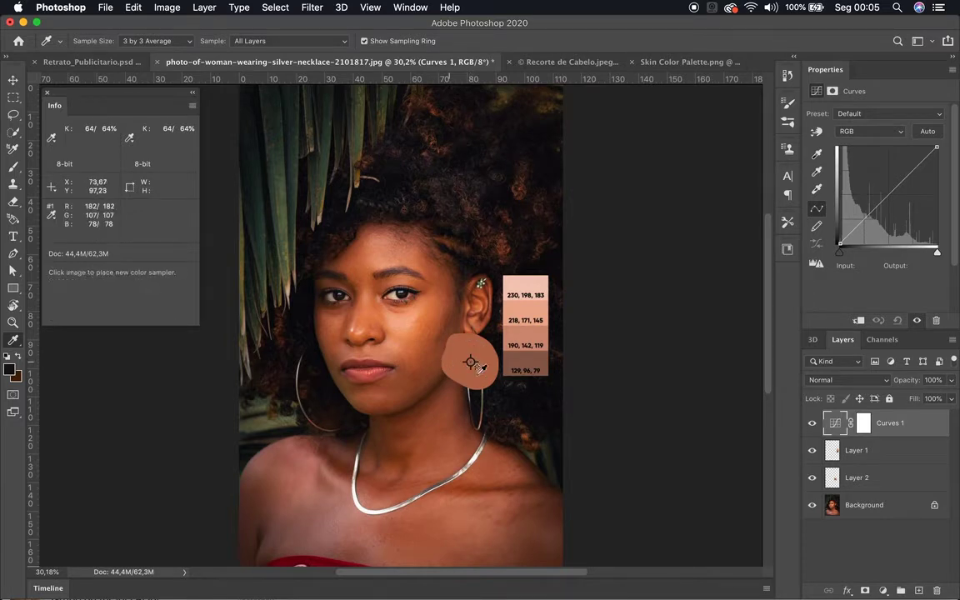
shift+click(531, 361)
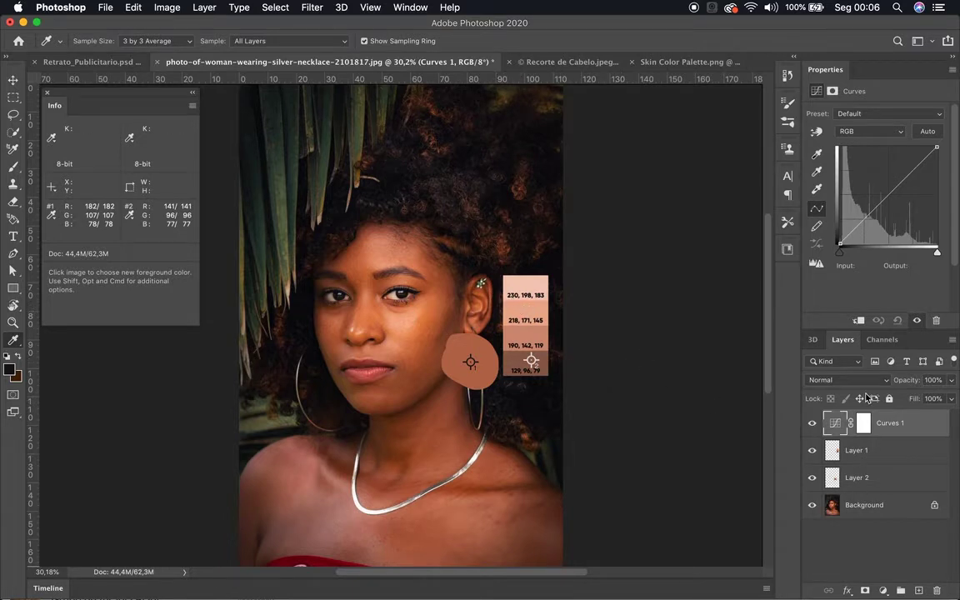
Step: Lower the Red curve with a point at input 146, output 95, to match the patch to the darkest swatch's red value of 141
click(867, 131)
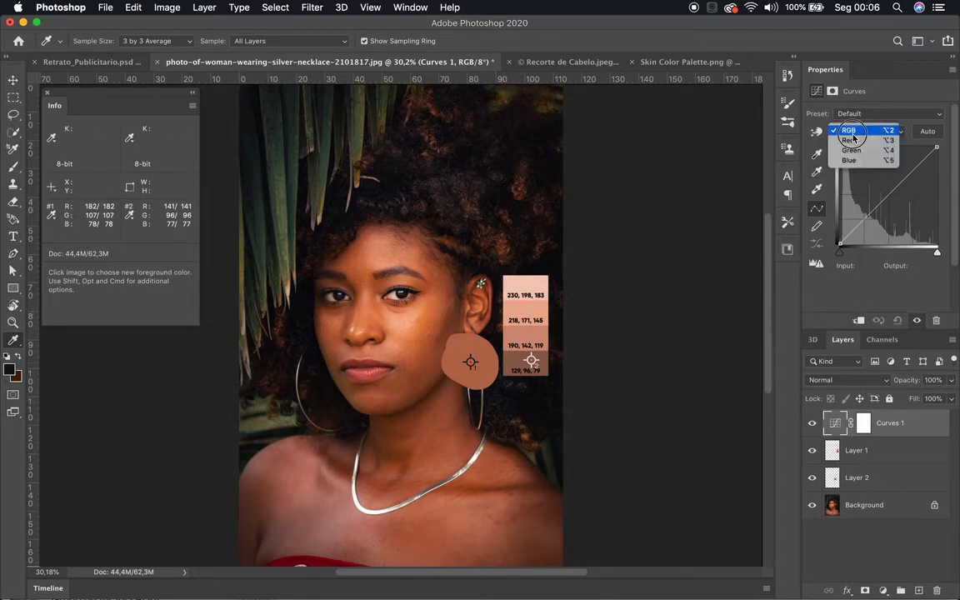
click(849, 141)
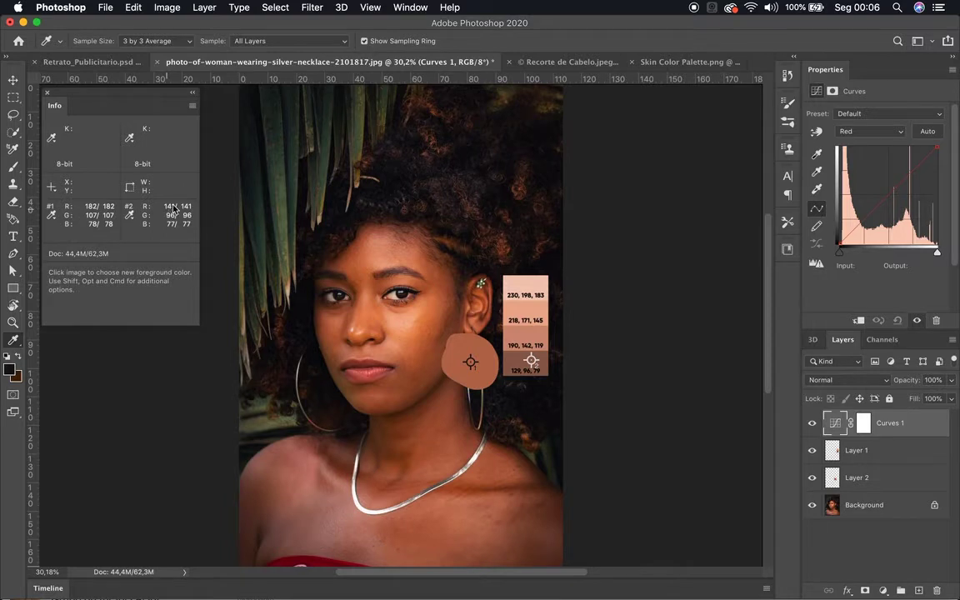
click(888, 197)
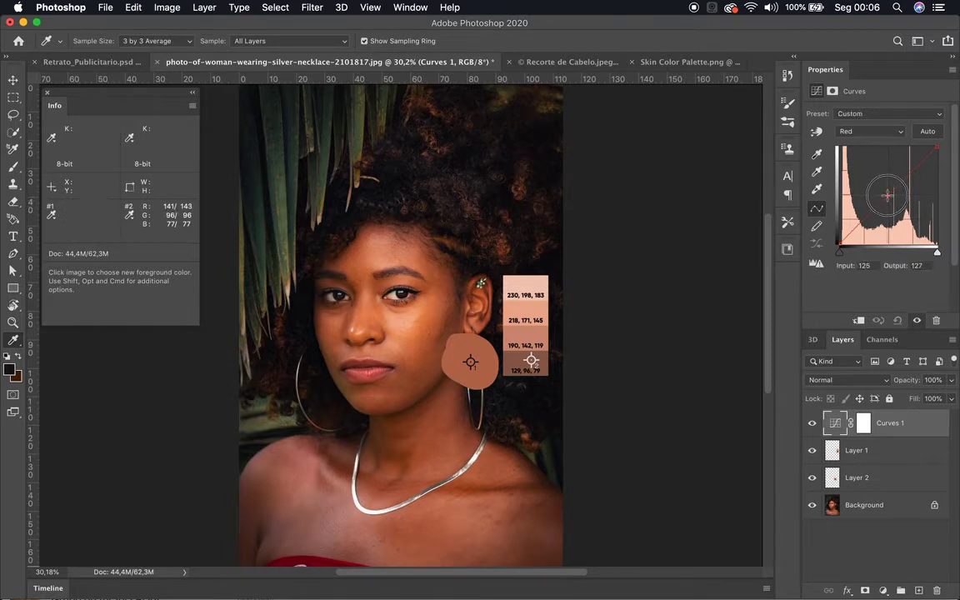
drag(888, 196, 894, 206)
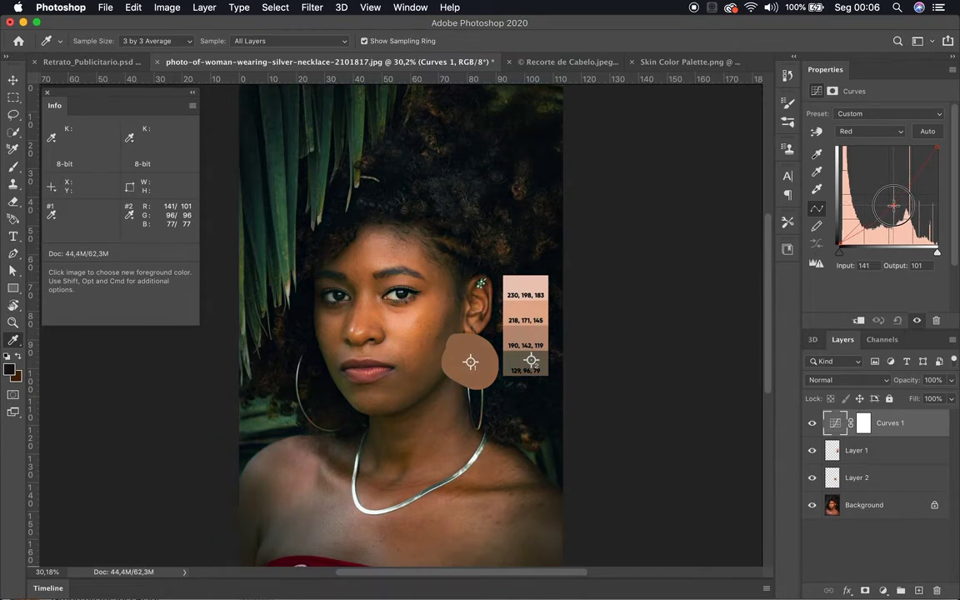
drag(893, 206, 888, 206)
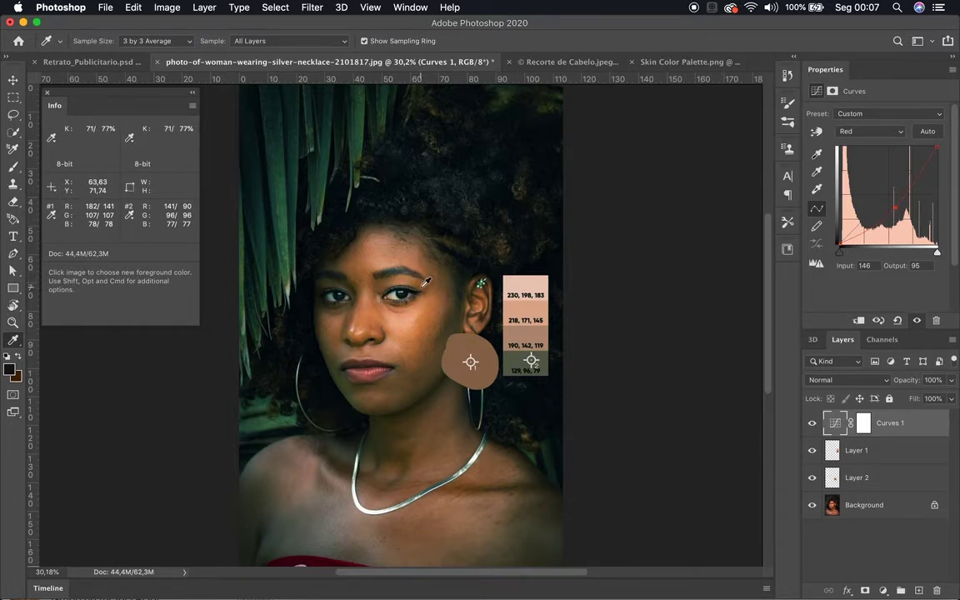
Step: Lower the Green curve with a point at input 129, output 119, to bring the patch close to the darkest swatch's green
click(863, 130)
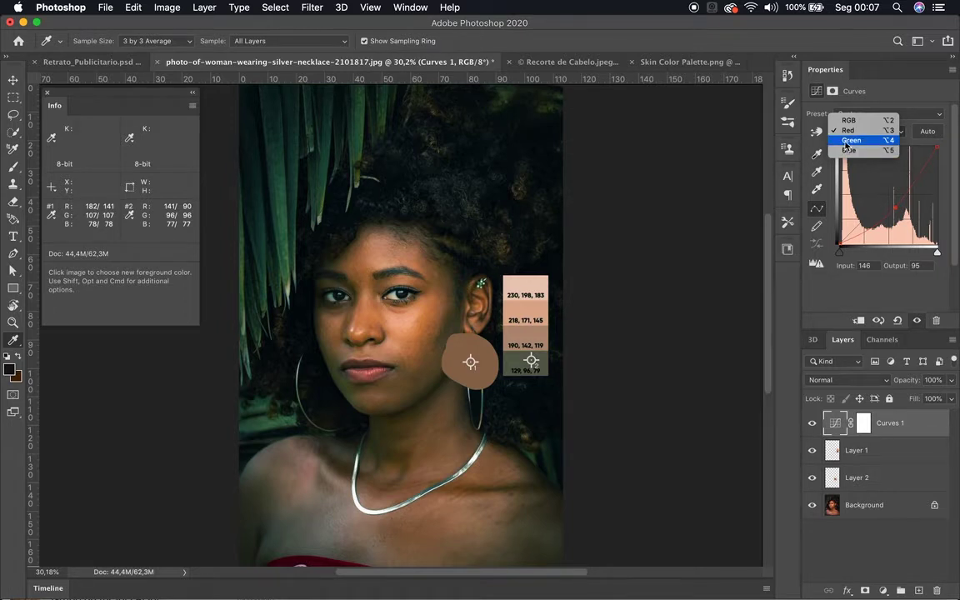
click(848, 141)
click(888, 194)
drag(889, 193, 891, 199)
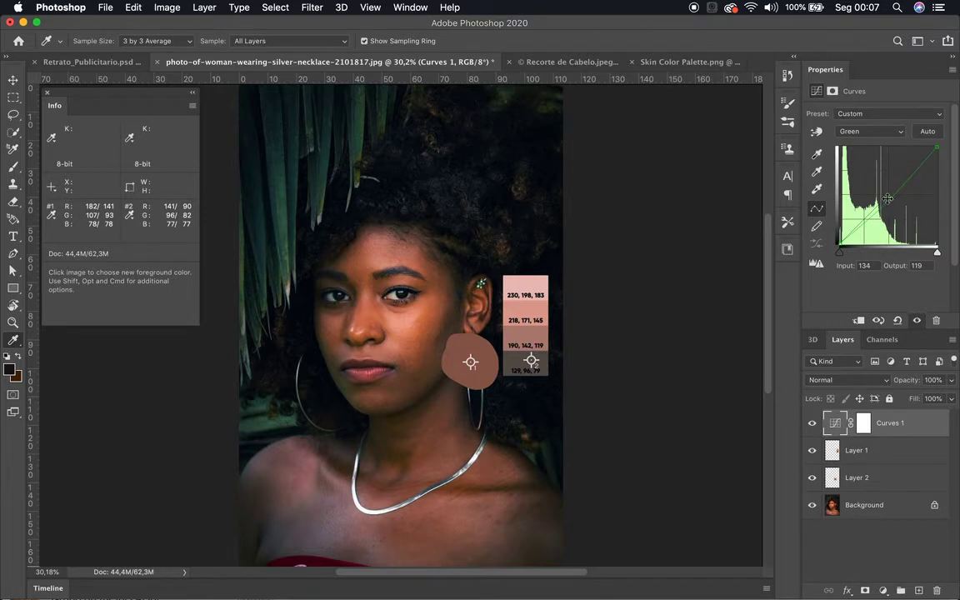
drag(889, 199, 890, 198)
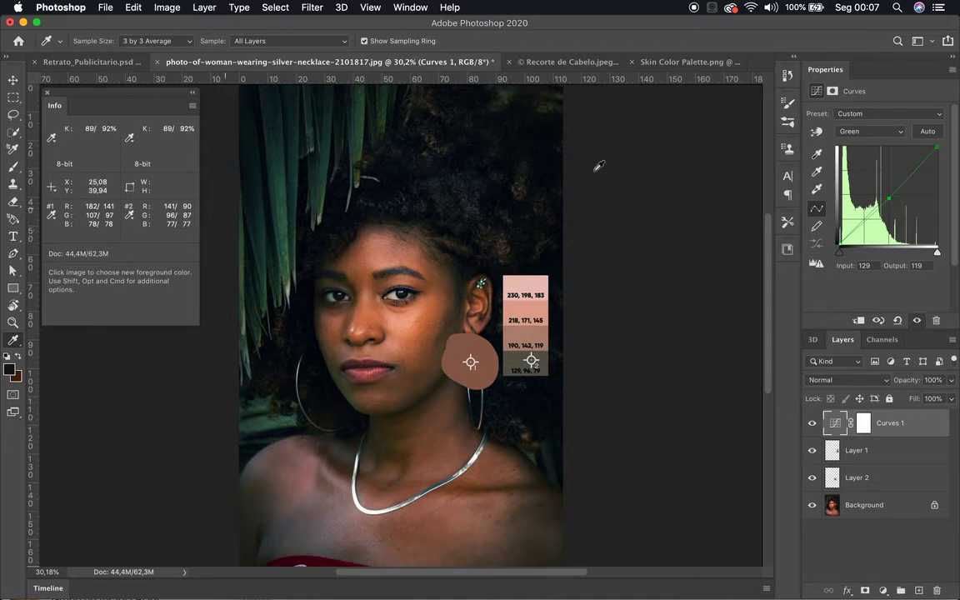
Step: Add a midpoint to the Blue curve and fine-tune it to input 129, output 128, to match the darkest swatch's blue
click(868, 132)
click(850, 141)
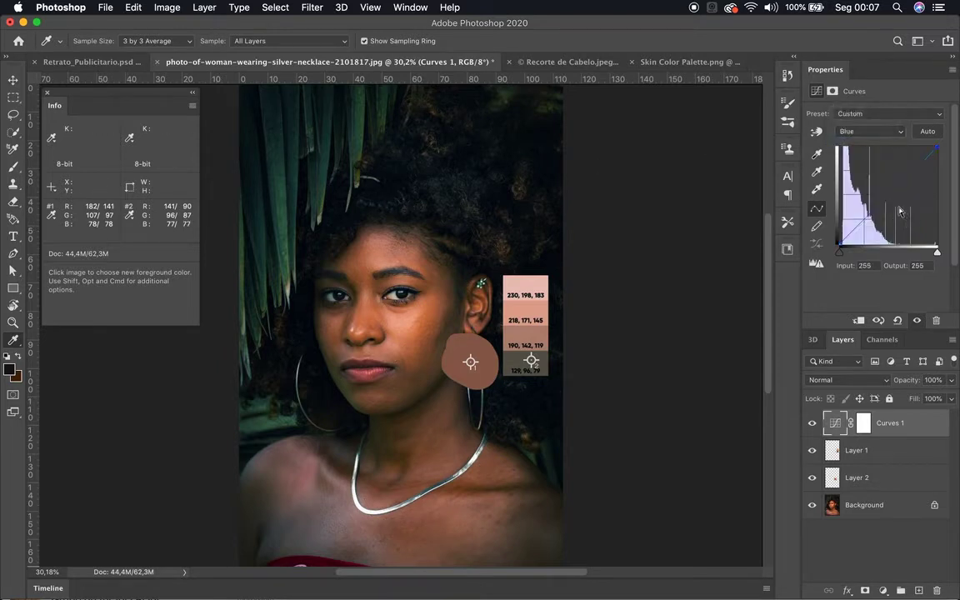
click(889, 194)
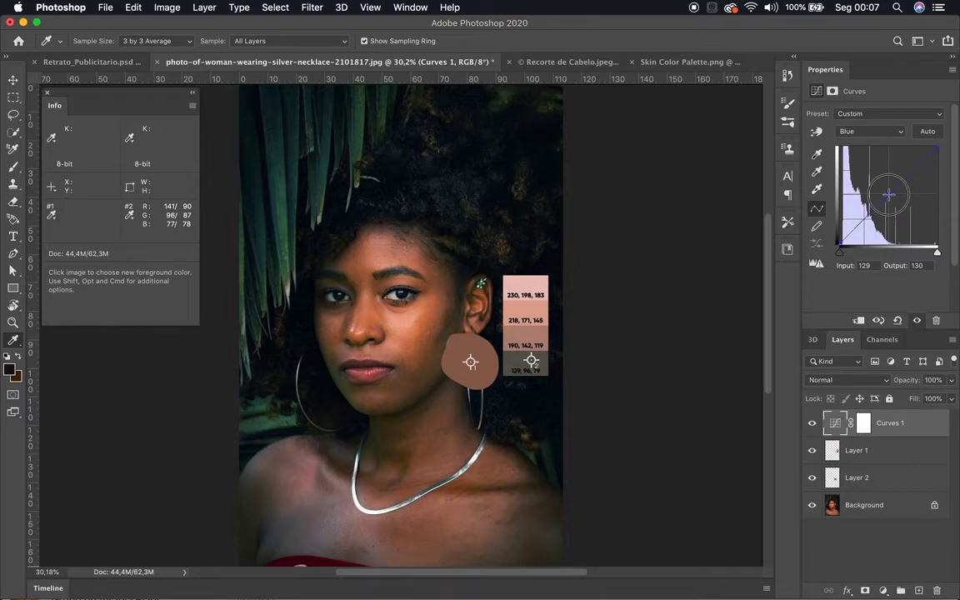
key(Up)
key(Up)
key(Up)
key(Up)
key(Up)
key(Up)
key(Up)
key(Up)
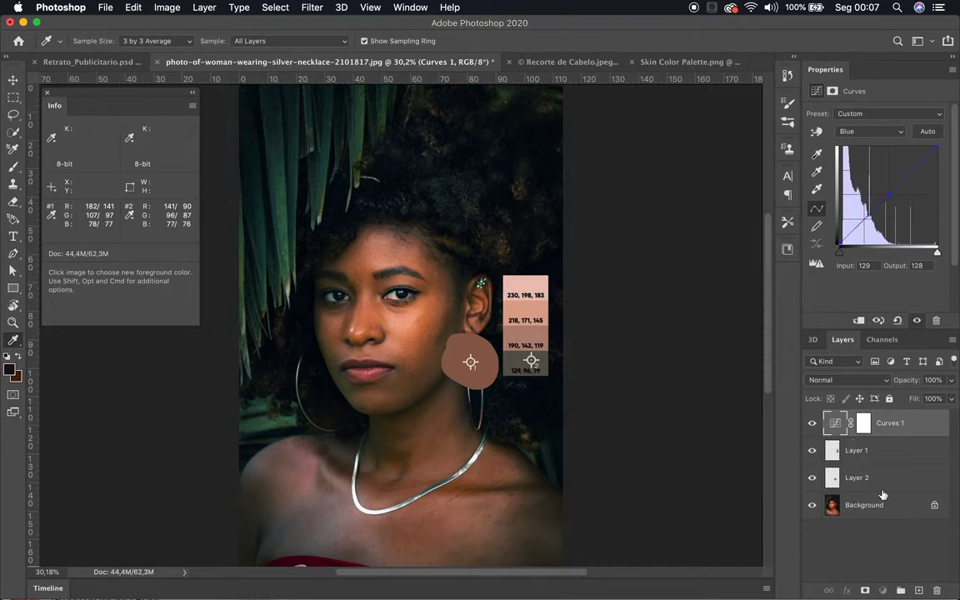
Step: Delete the reference palette layer and the averaged skin patch layer
click(861, 455)
key(BackSpace)
key(BackSpace)
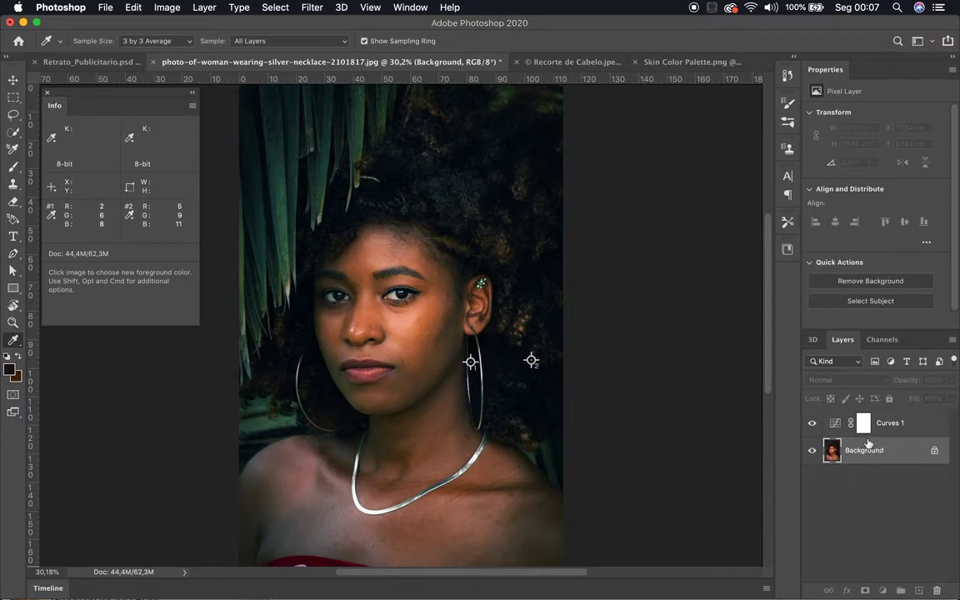
Step: Paint the hair and background black on the Curves mask with soft 745 px and 275 px brushes, and compare the photo without and with the correction
click(865, 426)
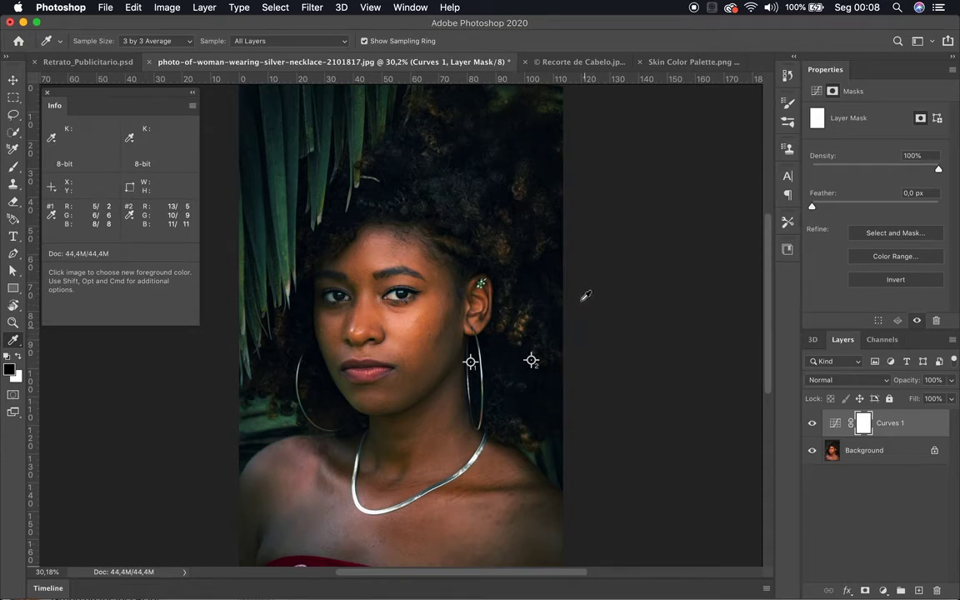
key(b)
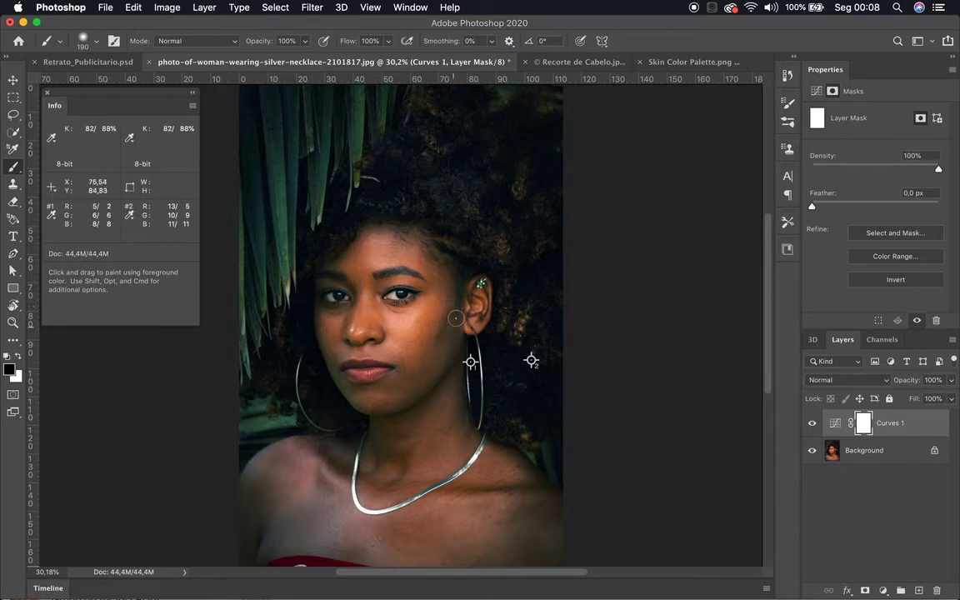
drag(405, 238, 455, 235)
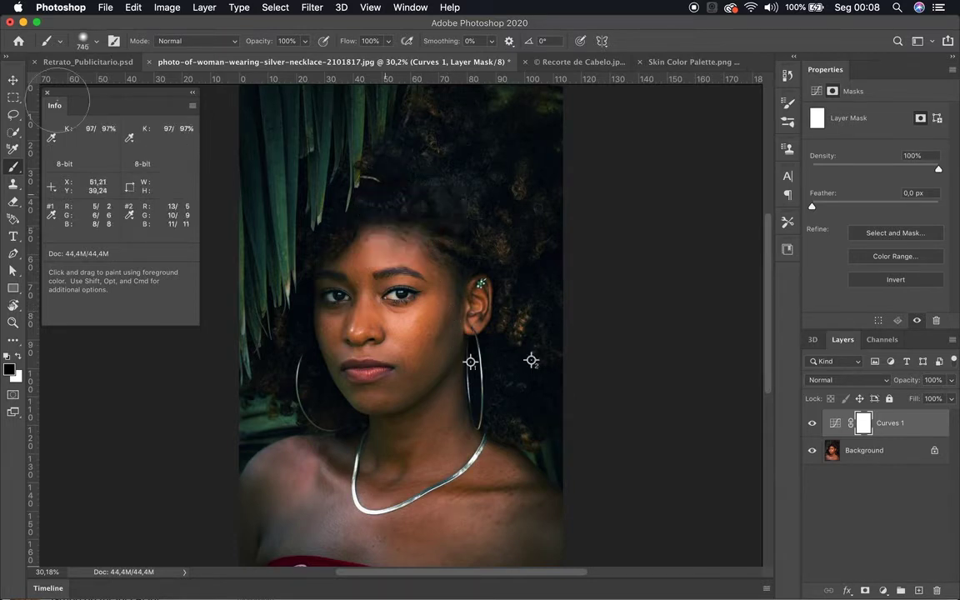
click(97, 46)
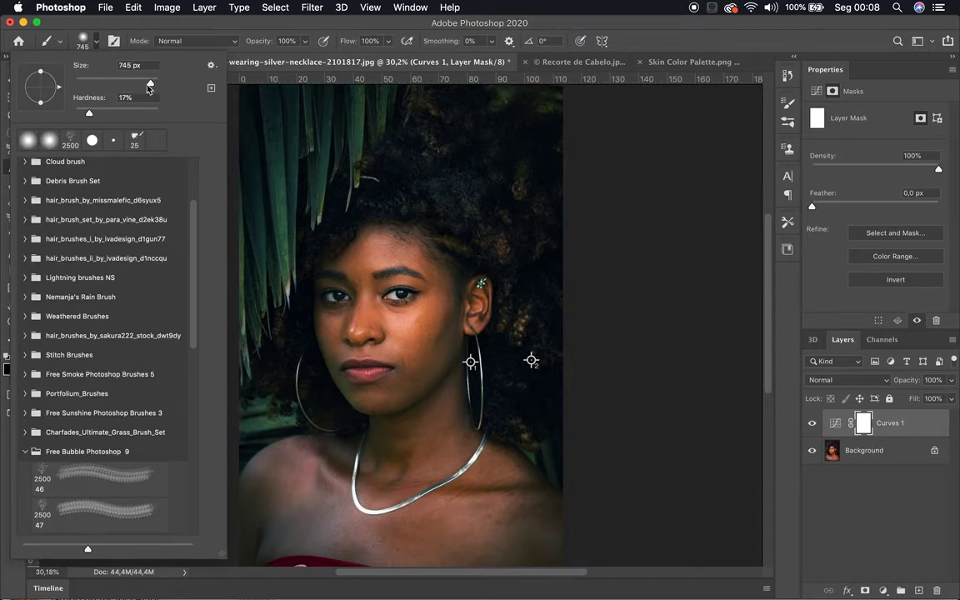
drag(95, 117, 104, 114)
key(Return)
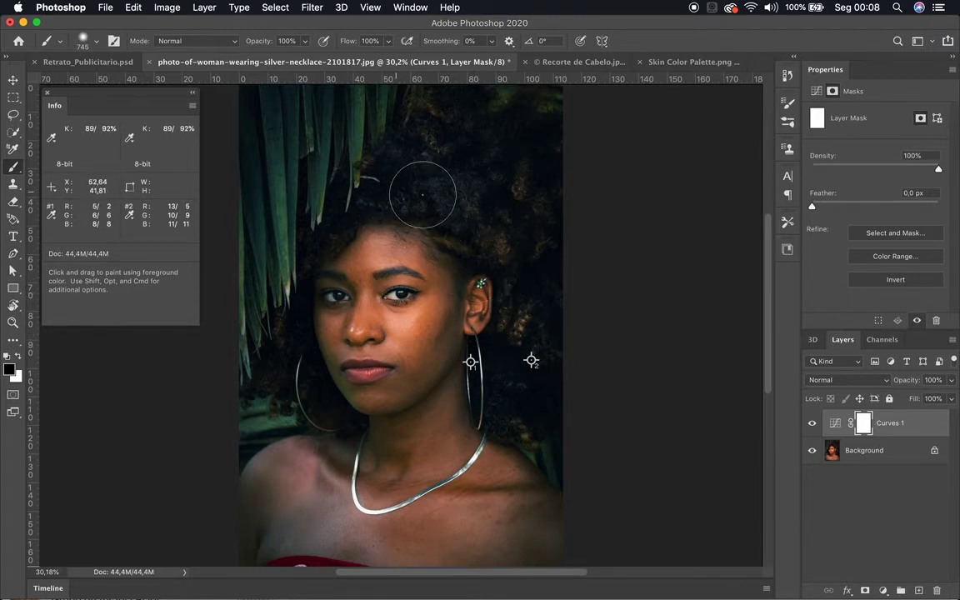
mouse_move(484, 234)
mouse_down()
mouse_move(480, 198)
mouse_move(455, 159)
mouse_move(537, 151)
mouse_move(543, 97)
mouse_move(451, 85)
mouse_move(278, 103)
mouse_move(423, 83)
mouse_move(272, 100)
mouse_move(384, 94)
mouse_move(250, 215)
mouse_move(222, 313)
mouse_move(262, 229)
mouse_move(315, 157)
mouse_move(323, 183)
mouse_move(342, 190)
mouse_move(313, 225)
mouse_move(322, 205)
mouse_move(413, 158)
mouse_move(342, 157)
mouse_move(273, 112)
mouse_move(294, 99)
mouse_move(277, 102)
mouse_move(239, 248)
mouse_move(245, 414)
mouse_move(287, 389)
mouse_move(278, 323)
mouse_move(274, 331)
mouse_move(261, 315)
mouse_move(273, 316)
mouse_move(264, 346)
mouse_move(264, 331)
mouse_move(217, 326)
mouse_up()
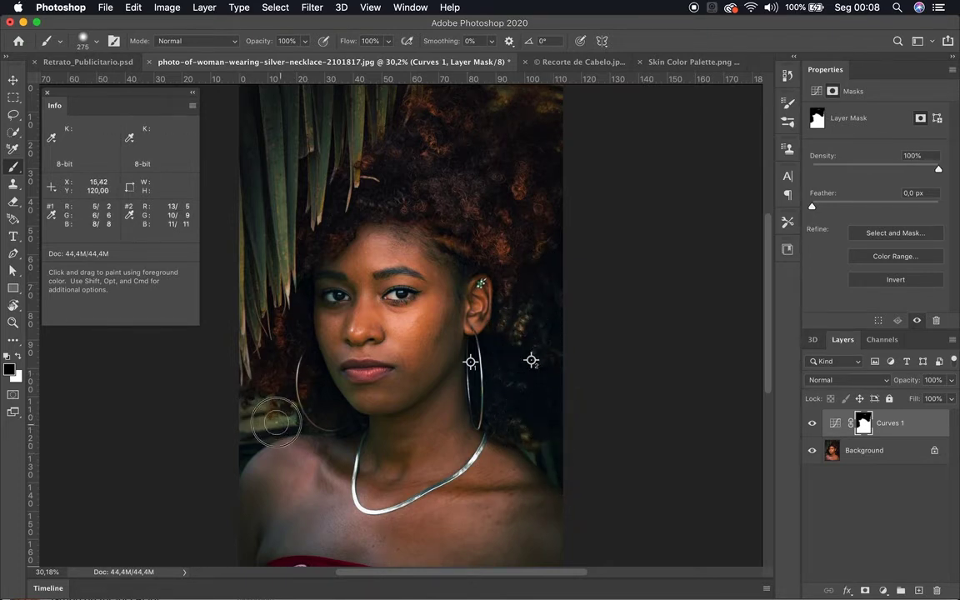
mouse_move(243, 441)
mouse_down()
mouse_move(257, 397)
mouse_move(215, 407)
mouse_move(197, 368)
mouse_up()
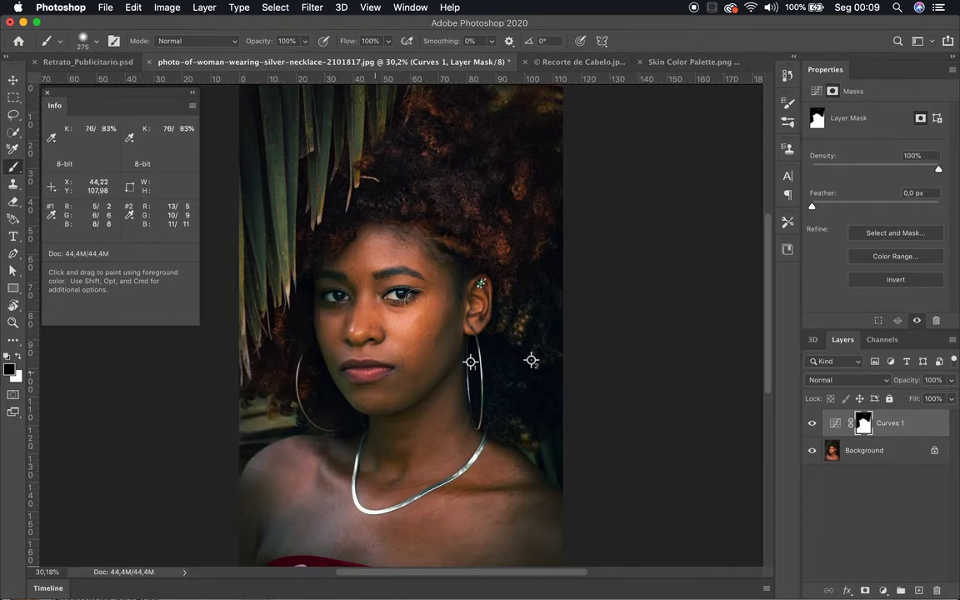
click(812, 424)
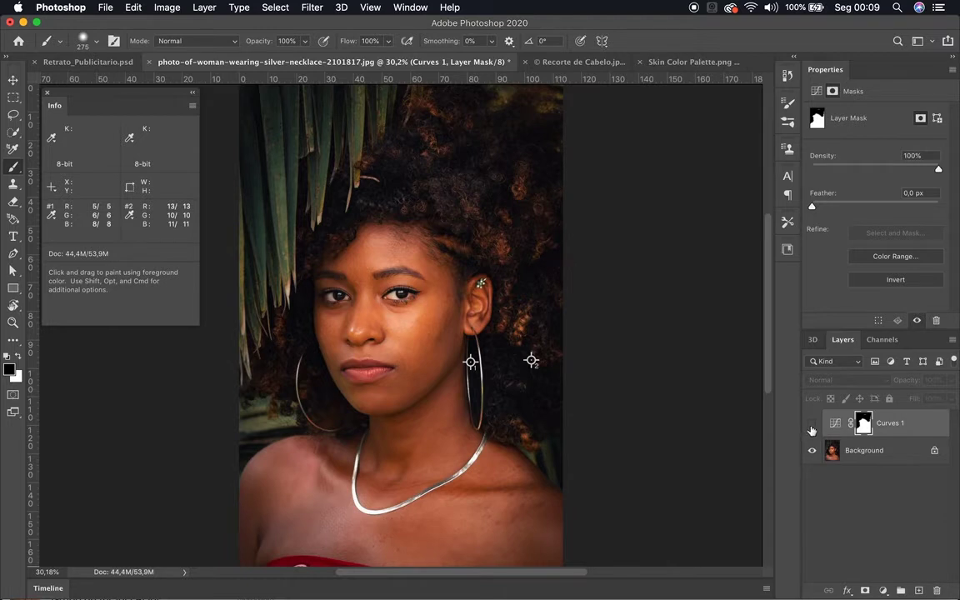
click(812, 424)
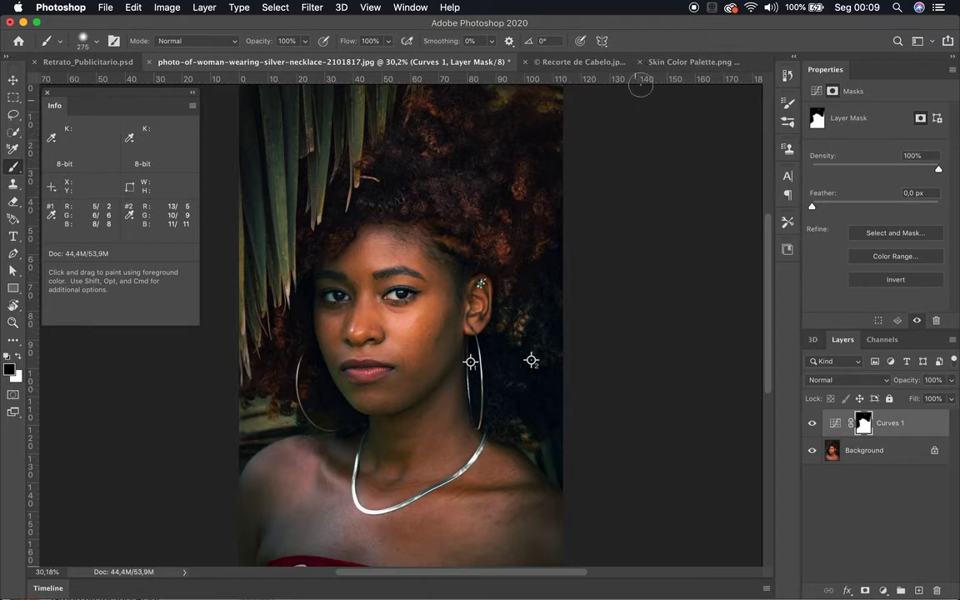
Step: Switch to the Recorte de Cabelo portrait, lasso a patch of skin on the neck, and copy it to a new layer
click(582, 61)
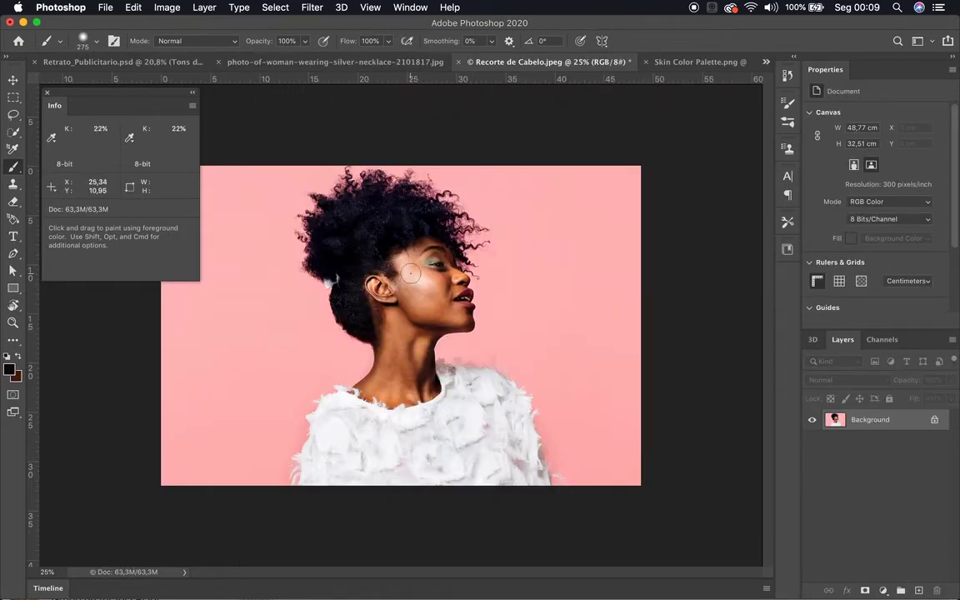
key(super+equal)
key(super+equal)
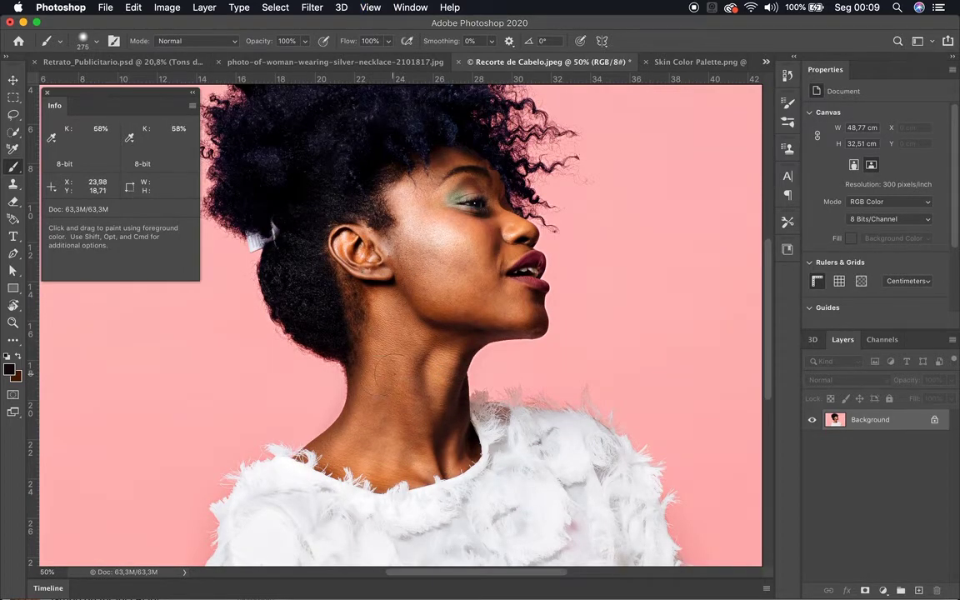
key(l)
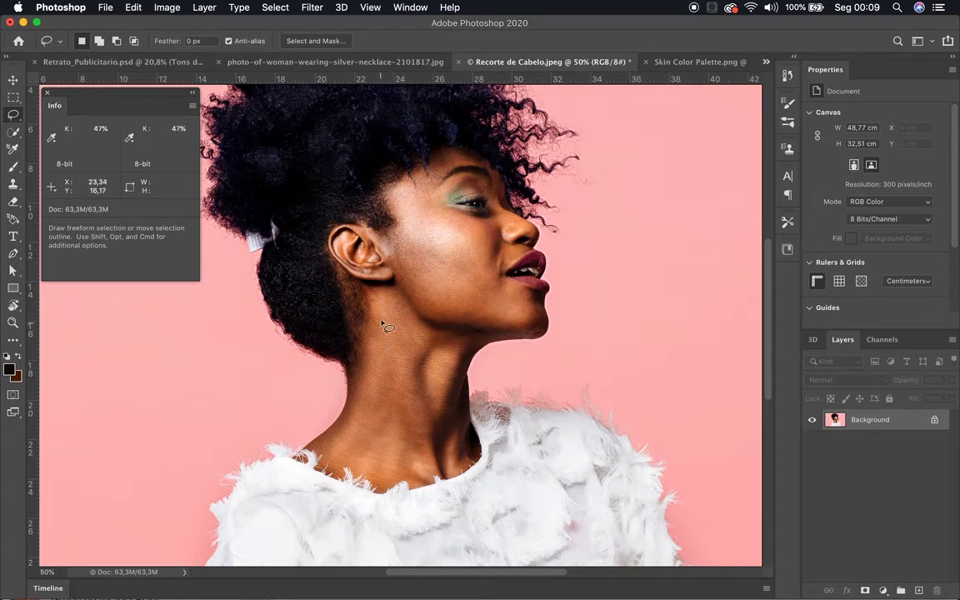
mouse_move(380, 334)
mouse_down()
mouse_move(362, 411)
mouse_move(382, 434)
mouse_move(402, 422)
mouse_move(406, 401)
mouse_move(410, 348)
mouse_move(394, 321)
mouse_move(378, 327)
mouse_move(366, 351)
mouse_up()
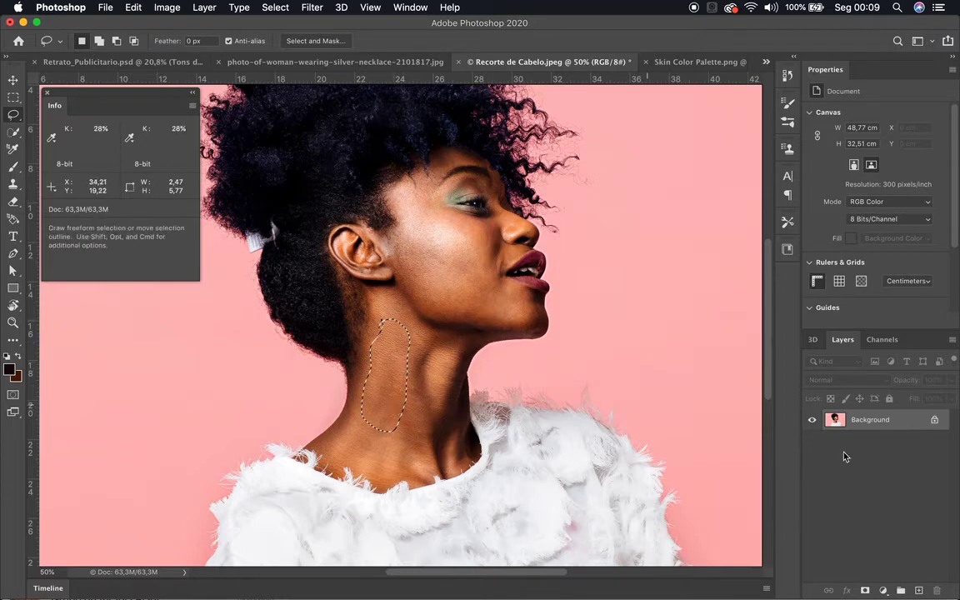
key(super+j)
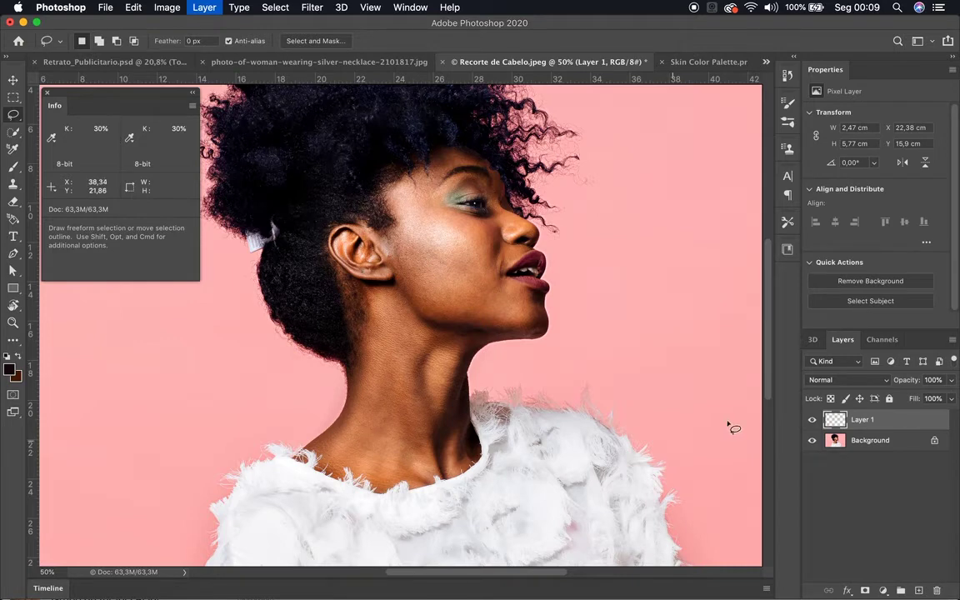
Step: Load the copied neck patch as a selection, fill it with its average color using the Average blur, and deselect
super+click(835, 421)
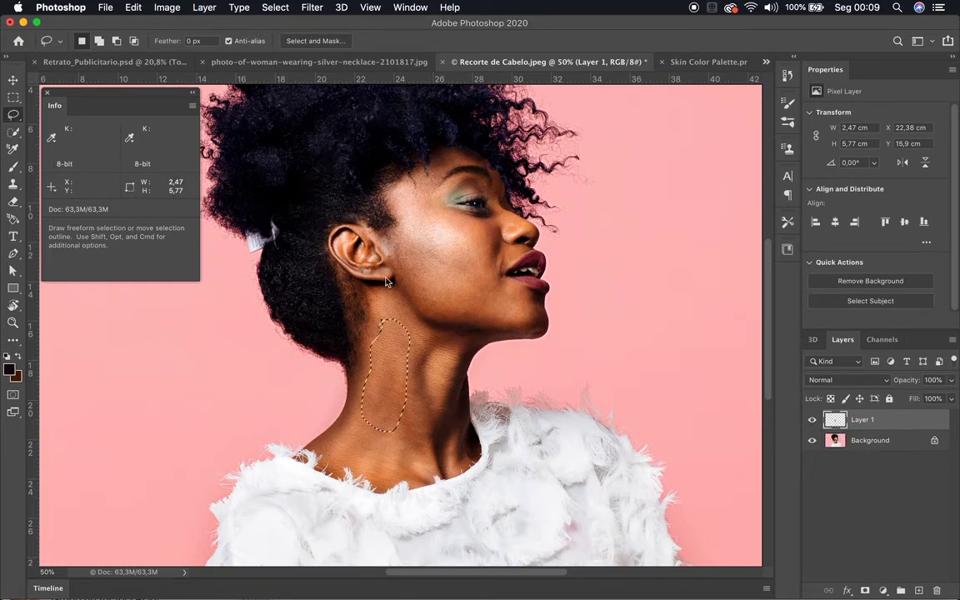
click(311, 8)
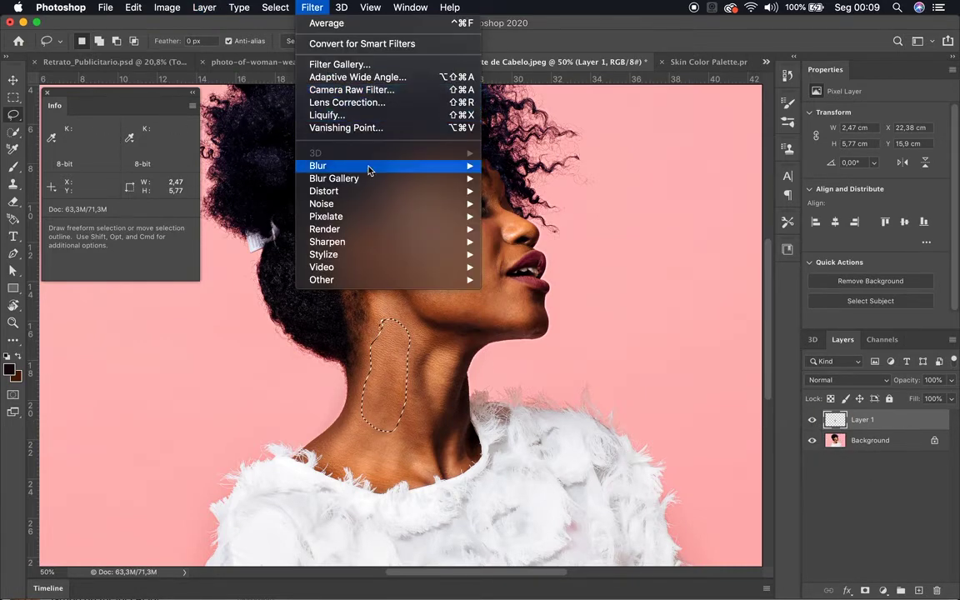
mouse_move(431, 165)
click(513, 166)
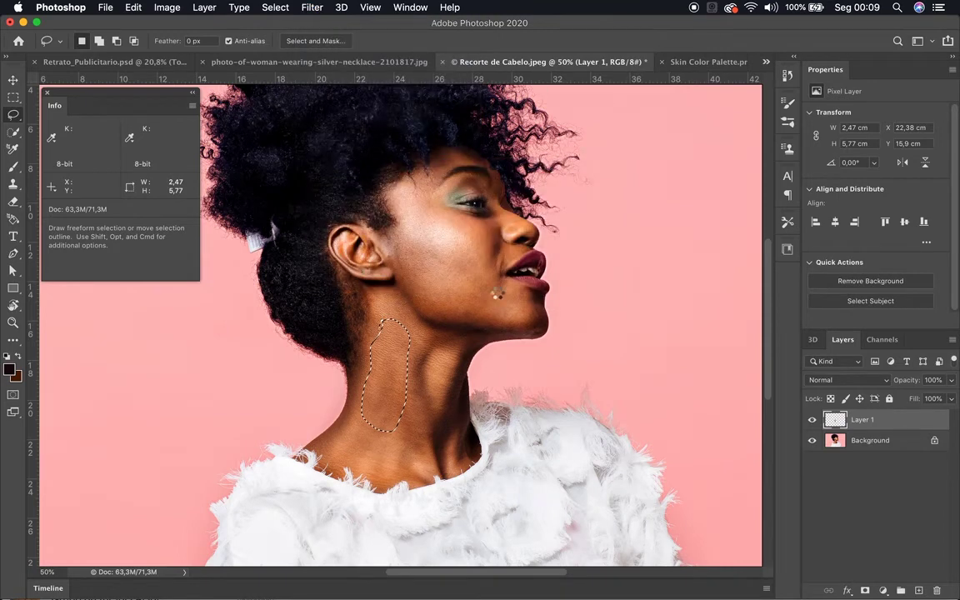
key(super+d)
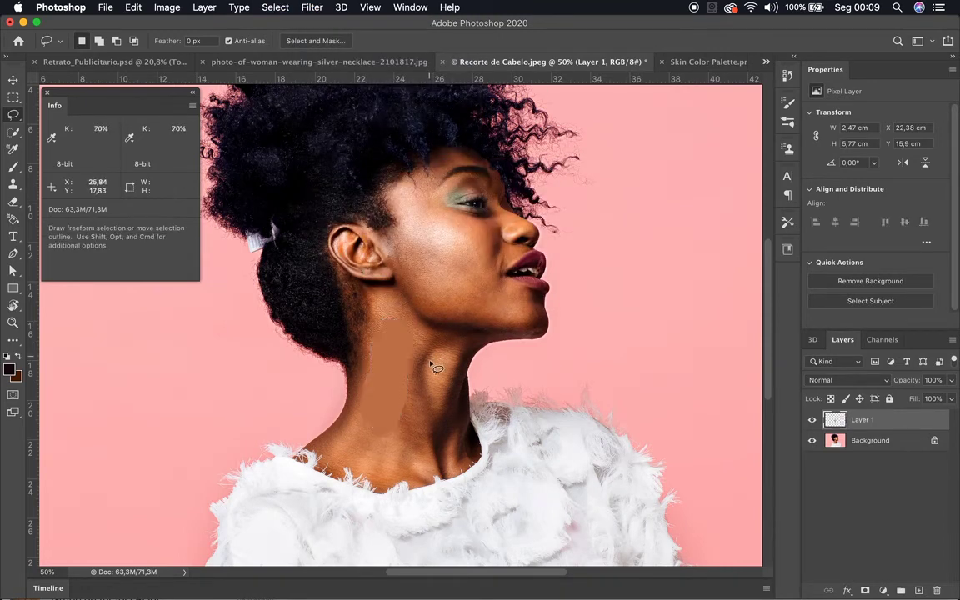
Step: Move the averaged patch into the silver-necklace photo beside the face, compare it with the Curves correction hidden, and delete the patch
key(v)
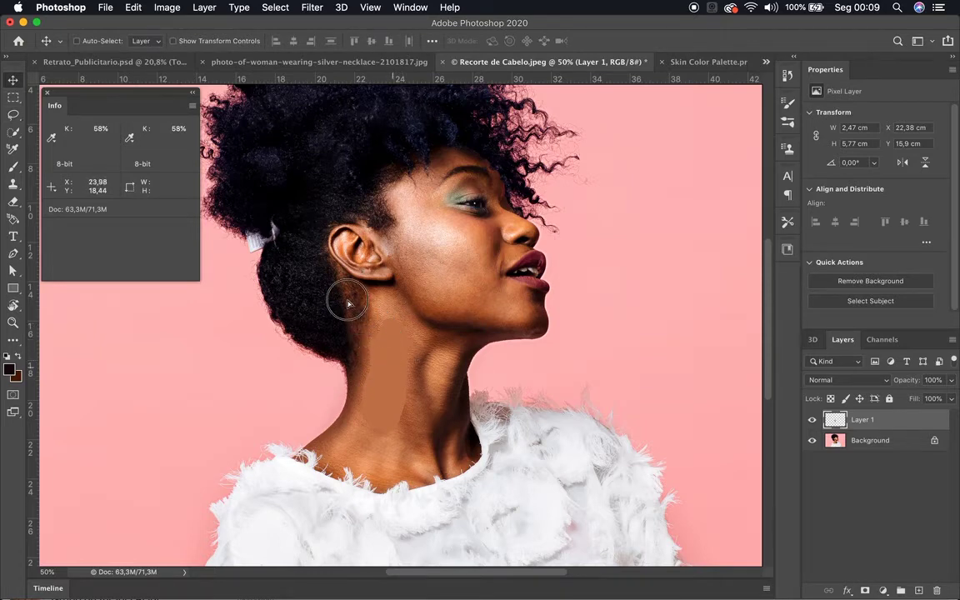
drag(375, 386, 484, 337)
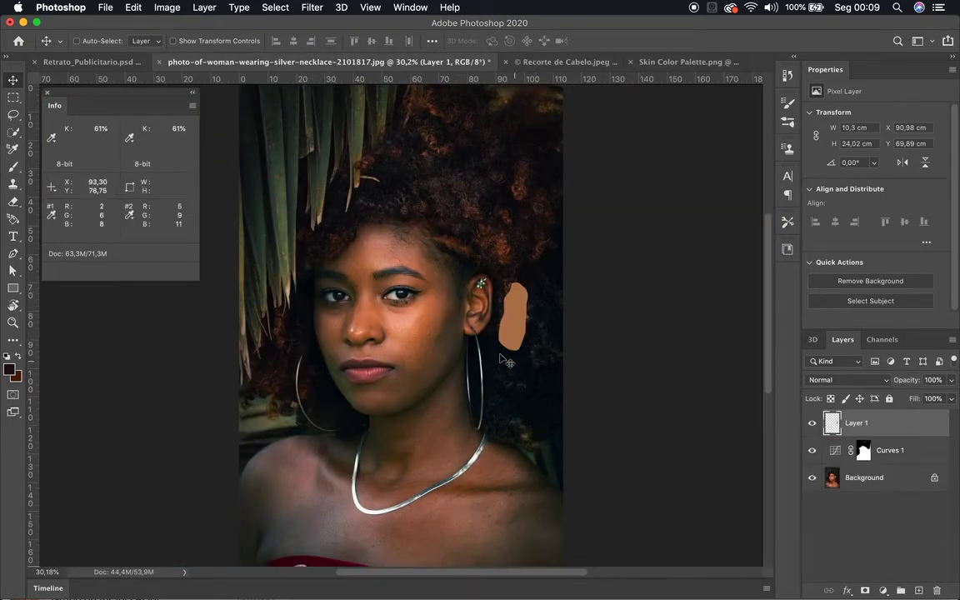
click(812, 450)
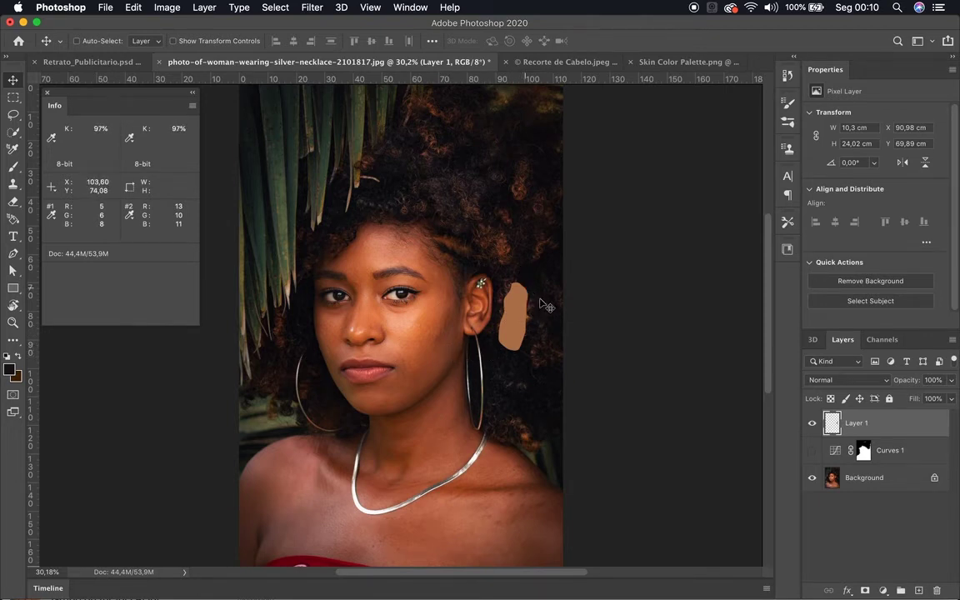
key(BackSpace)
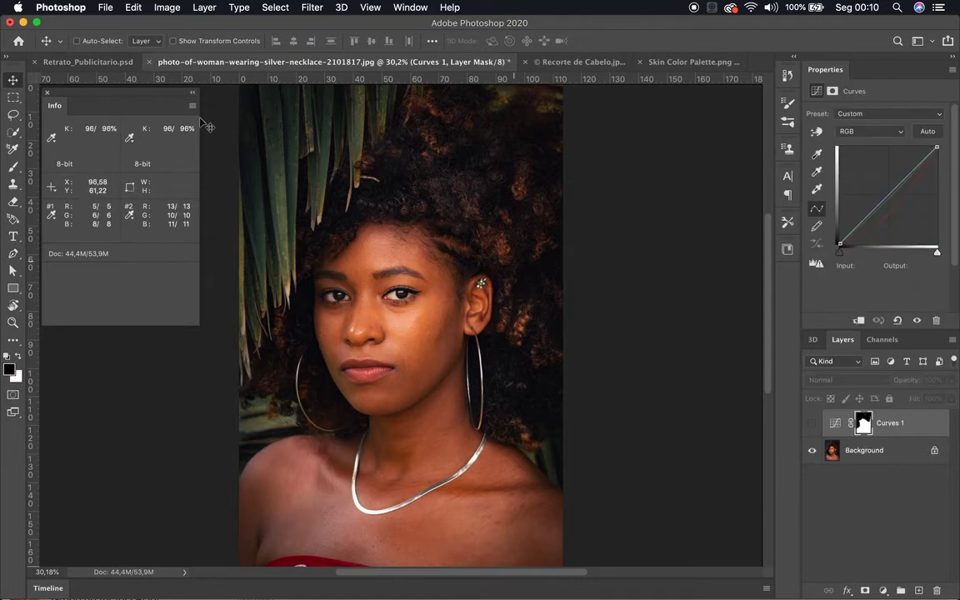
Step: Close the silver-necklace and Recorte de Cabelo photos without saving, check the skin palette, and return to Retrato_Publicitario.psd
click(150, 63)
click(433, 221)
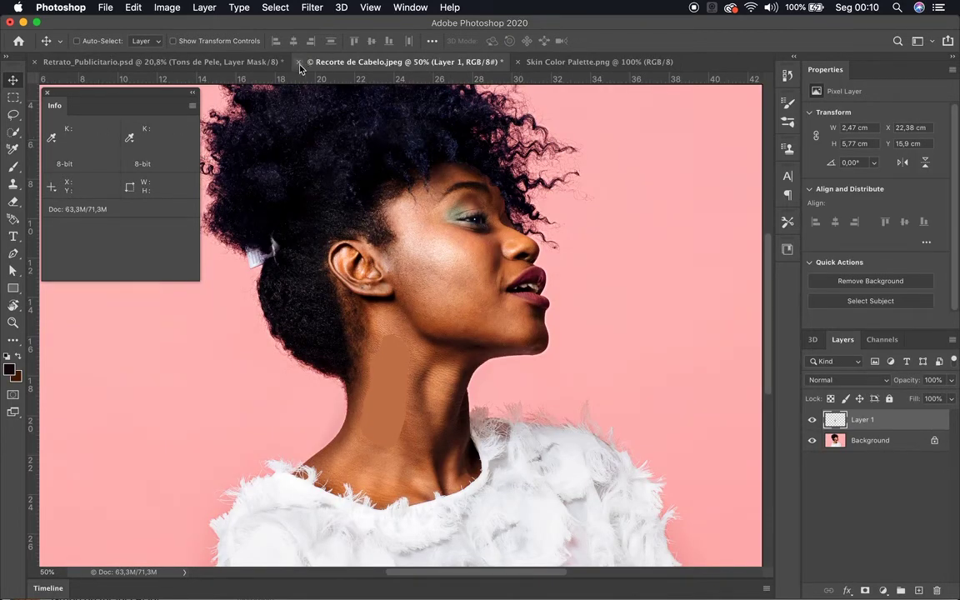
click(301, 66)
click(430, 220)
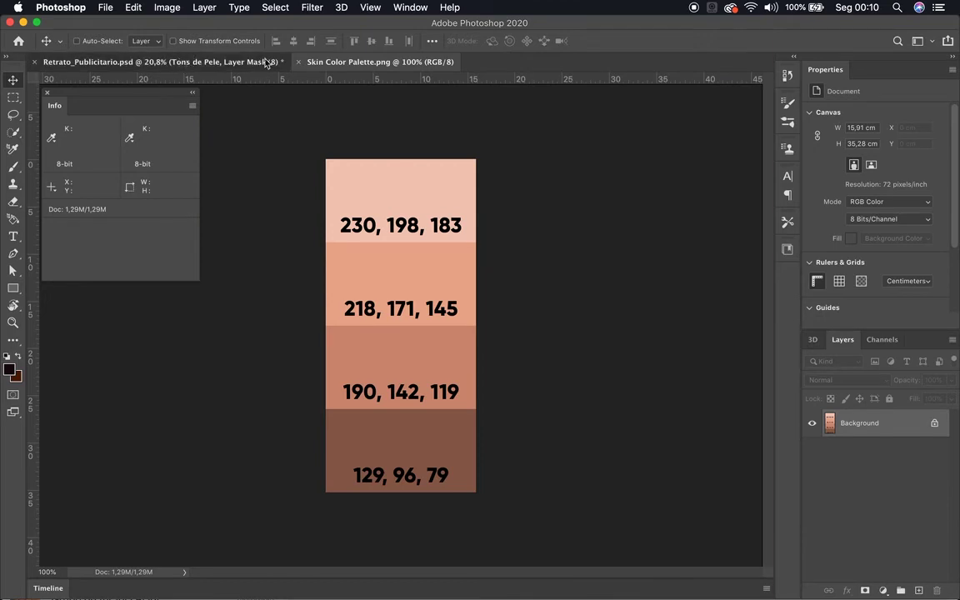
click(265, 62)
click(322, 63)
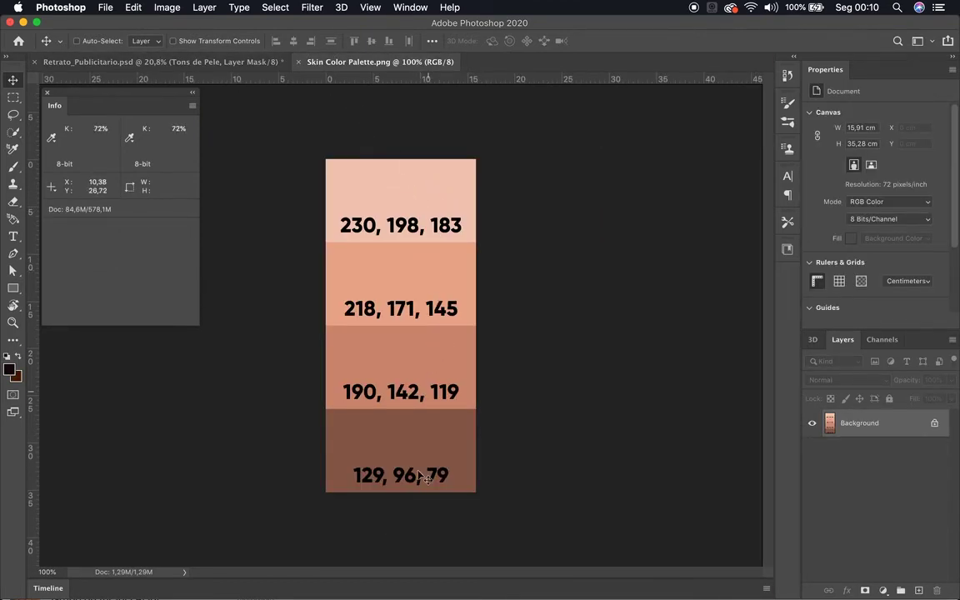
click(194, 62)
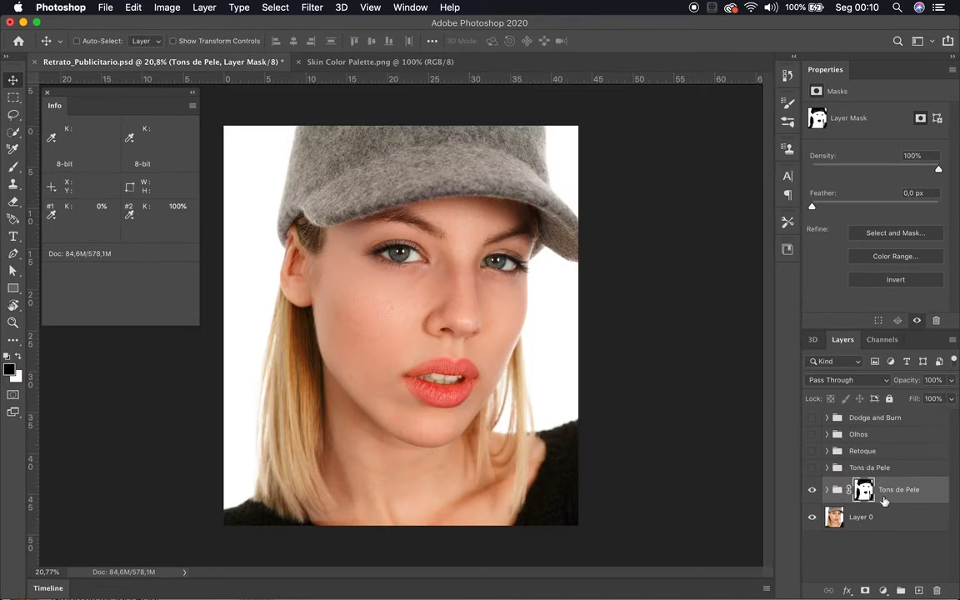
Step: Add a Curves adjustment layer above Curves 4 inside the Tons de Pele group and delete its own layer mask
click(827, 490)
click(871, 522)
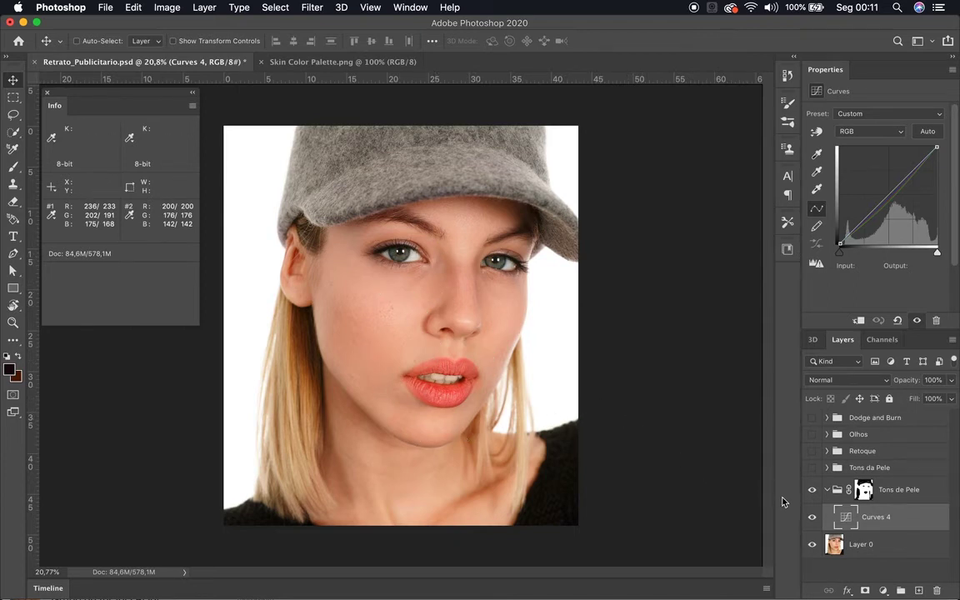
click(884, 590)
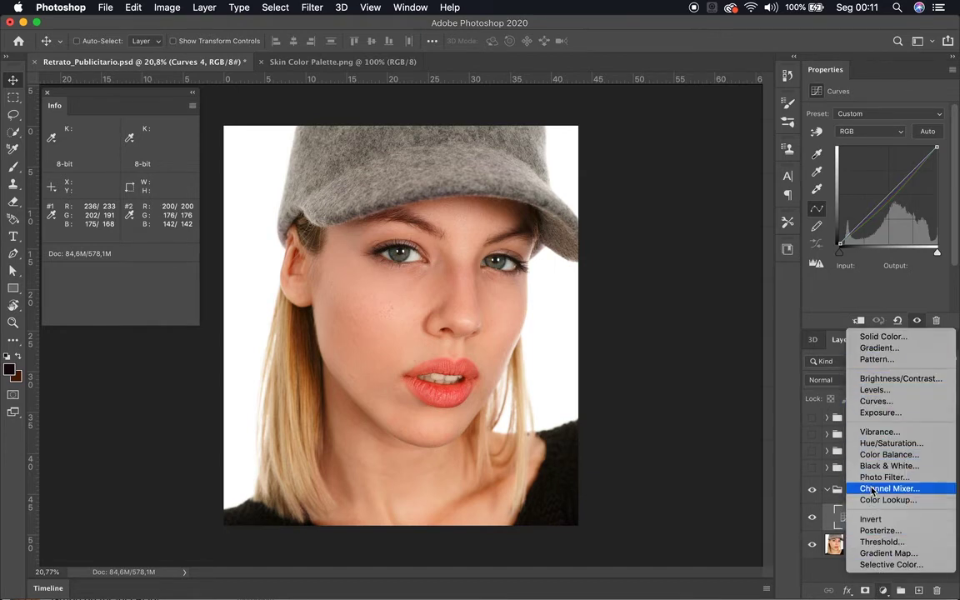
click(874, 401)
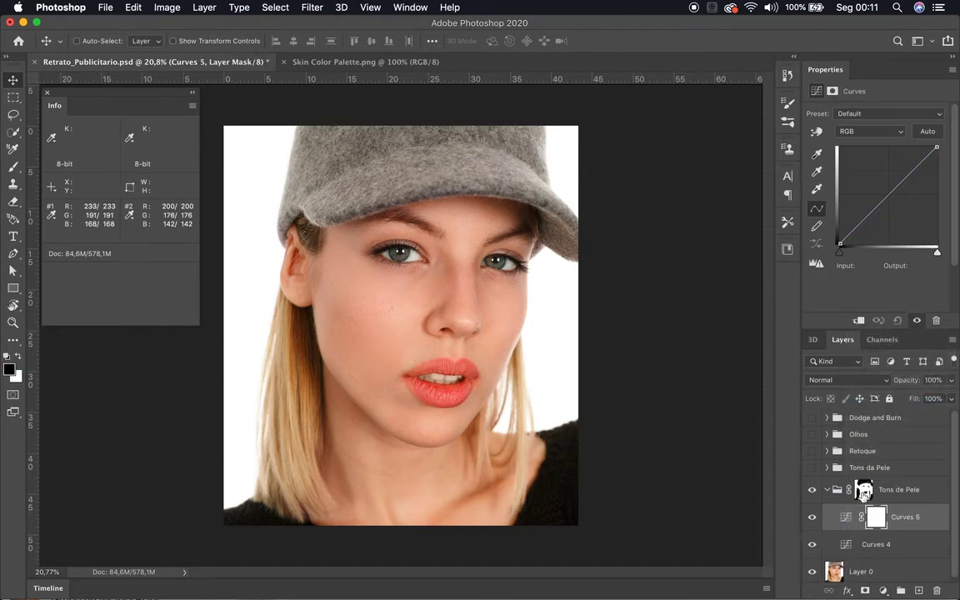
drag(879, 522, 881, 574)
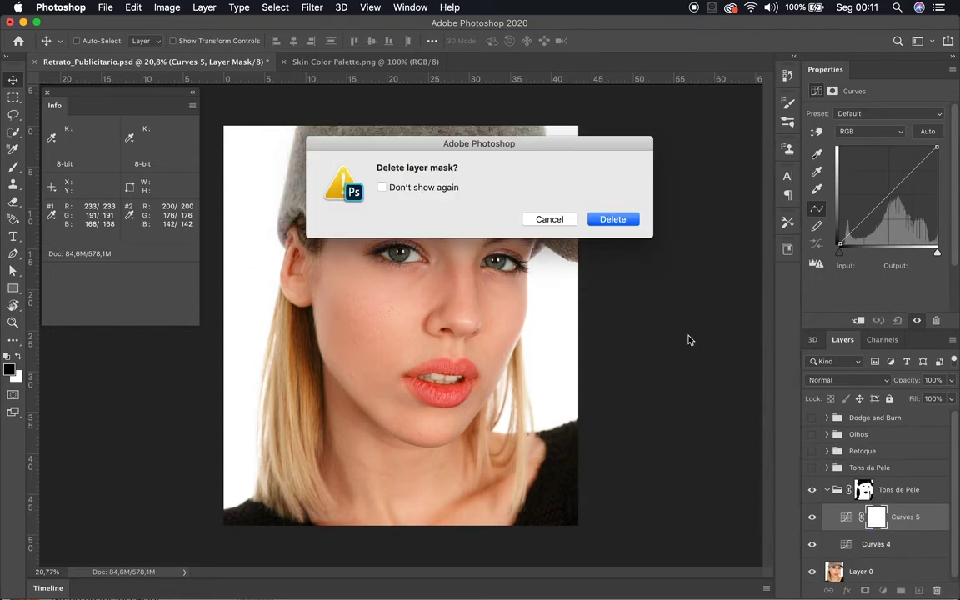
click(619, 220)
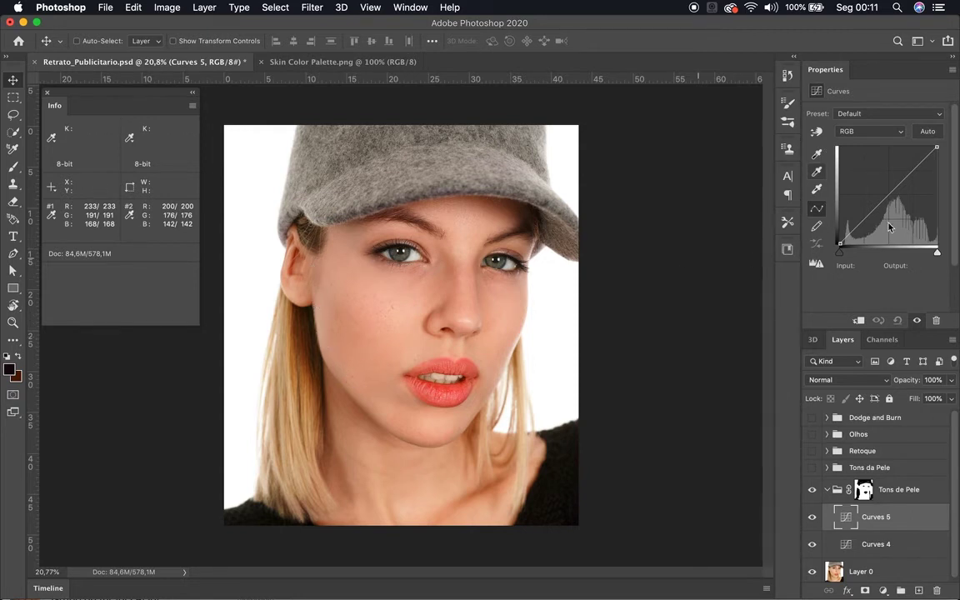
Step: Brighten the new layer's RGB curve with a highlight point and a midtone point at input 156, output 176
drag(936, 147, 937, 148)
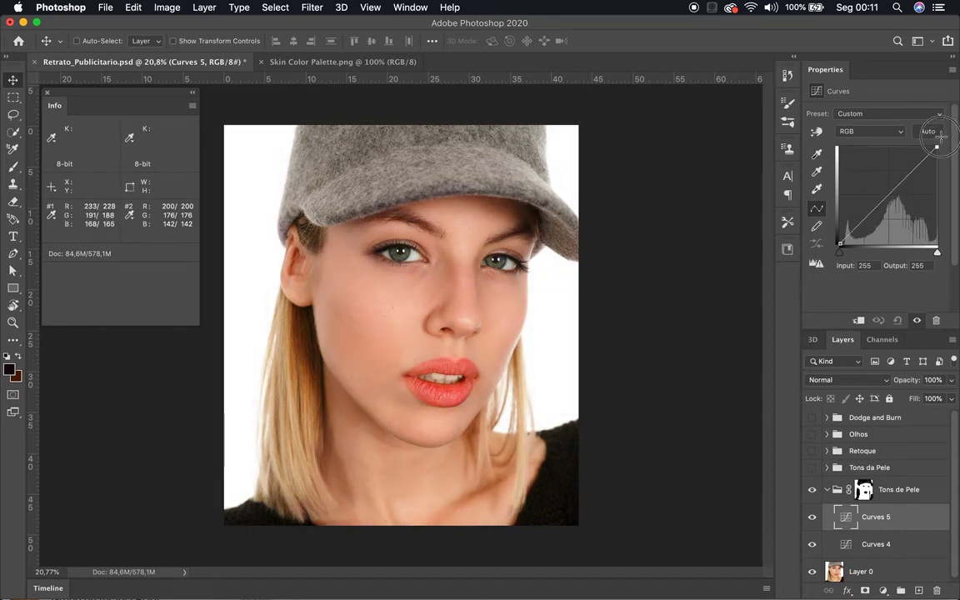
mouse_move(838, 247)
mouse_down()
mouse_move(836, 230)
mouse_move(838, 246)
mouse_up()
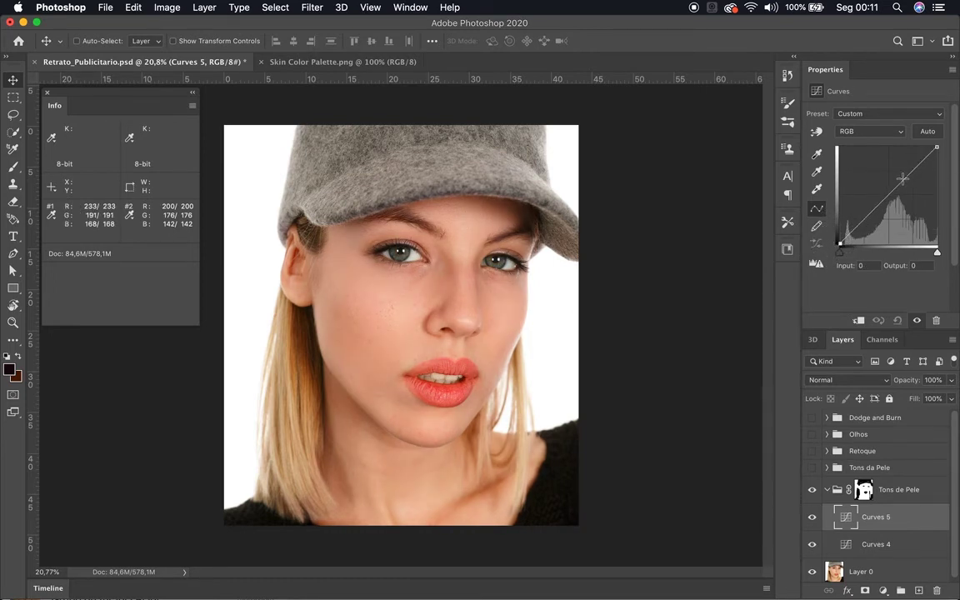
drag(904, 180, 904, 173)
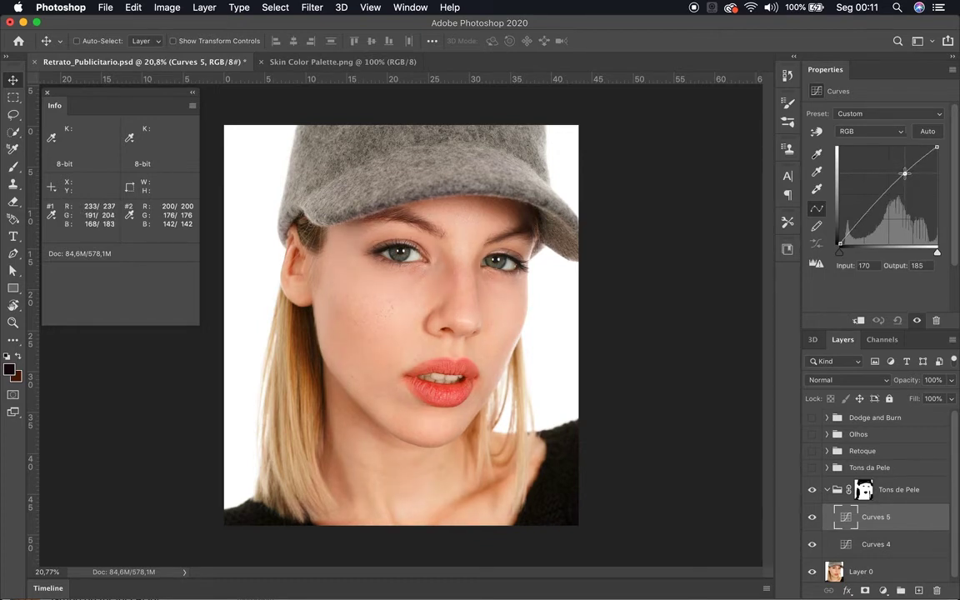
click(923, 160)
drag(922, 161, 899, 175)
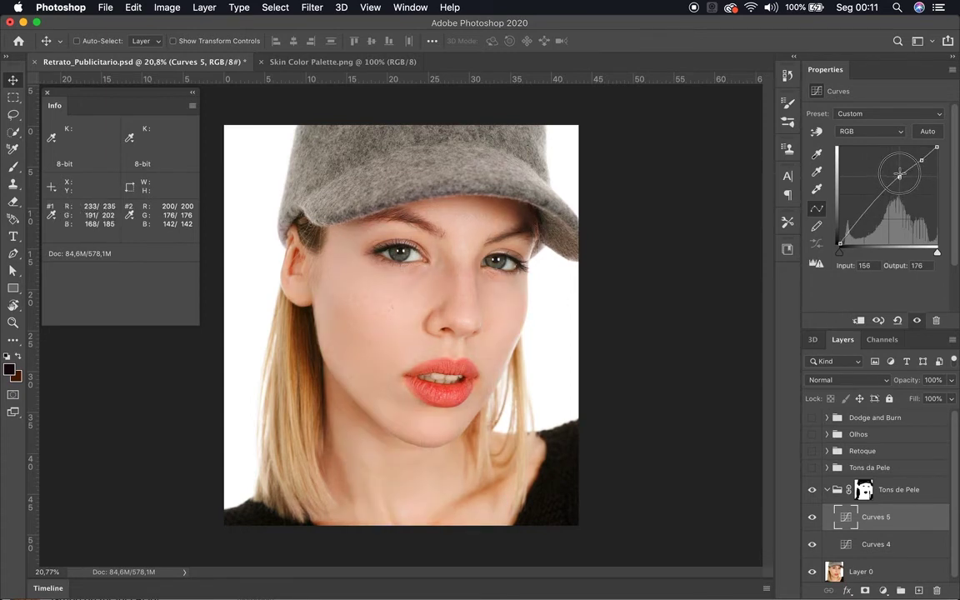
Step: Fine-tune the midtone and highlight points of the RGB curve, placing the highlight point at input 199, output 219
drag(921, 159, 916, 157)
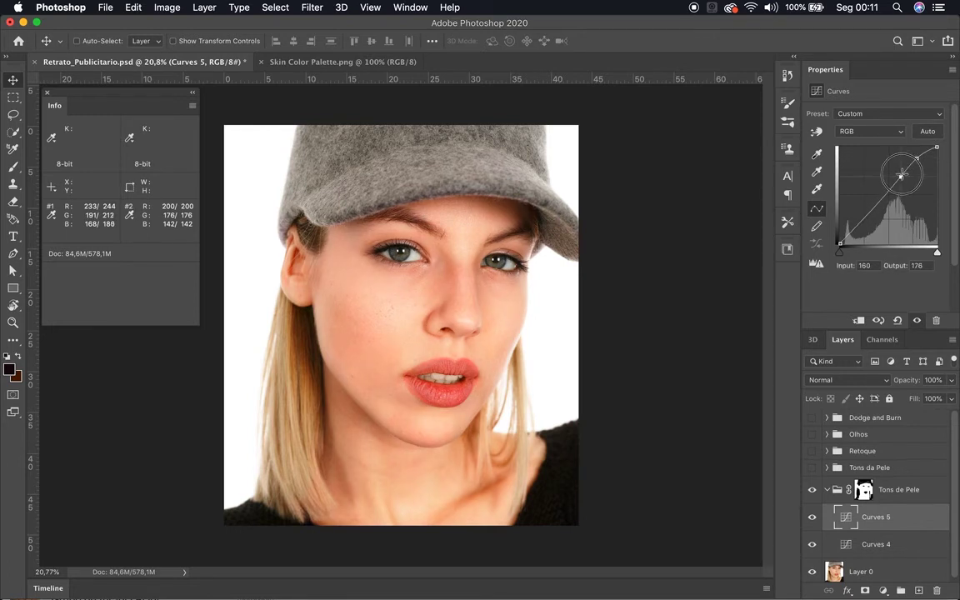
click(901, 173)
drag(901, 172, 914, 158)
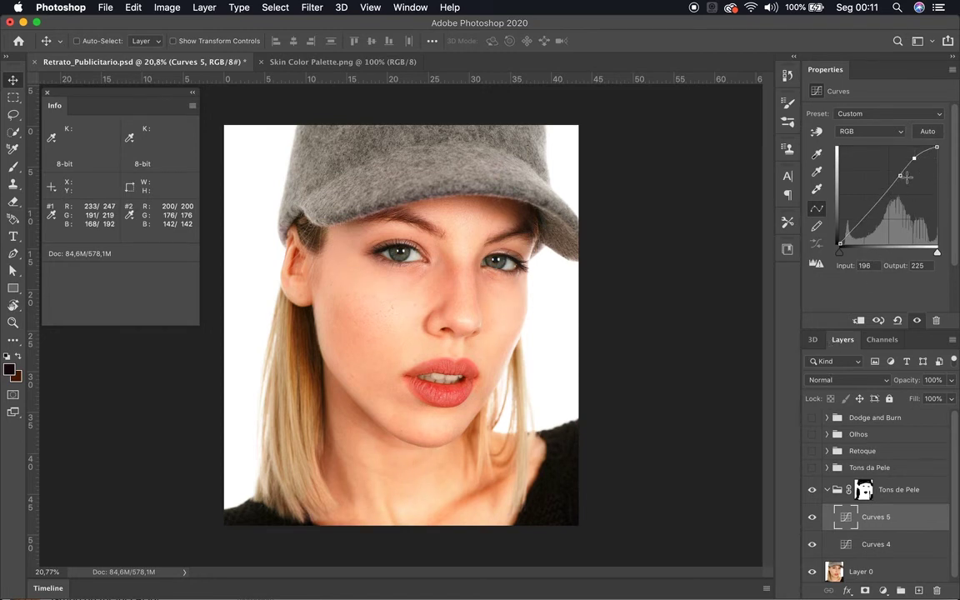
click(899, 175)
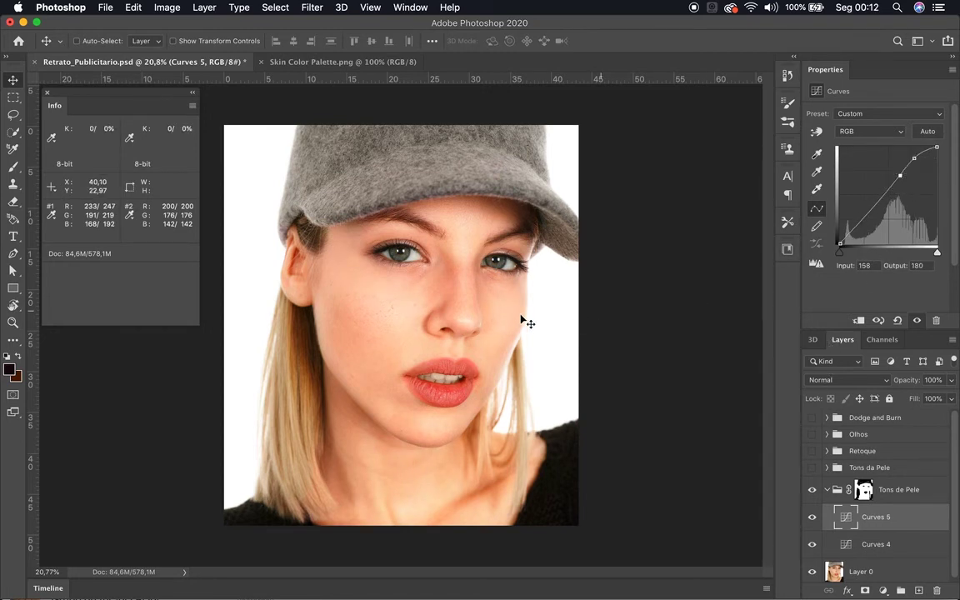
mouse_move(912, 159)
mouse_down()
mouse_move(896, 178)
mouse_move(923, 155)
mouse_move(919, 141)
mouse_up()
click(917, 159)
drag(918, 163, 915, 159)
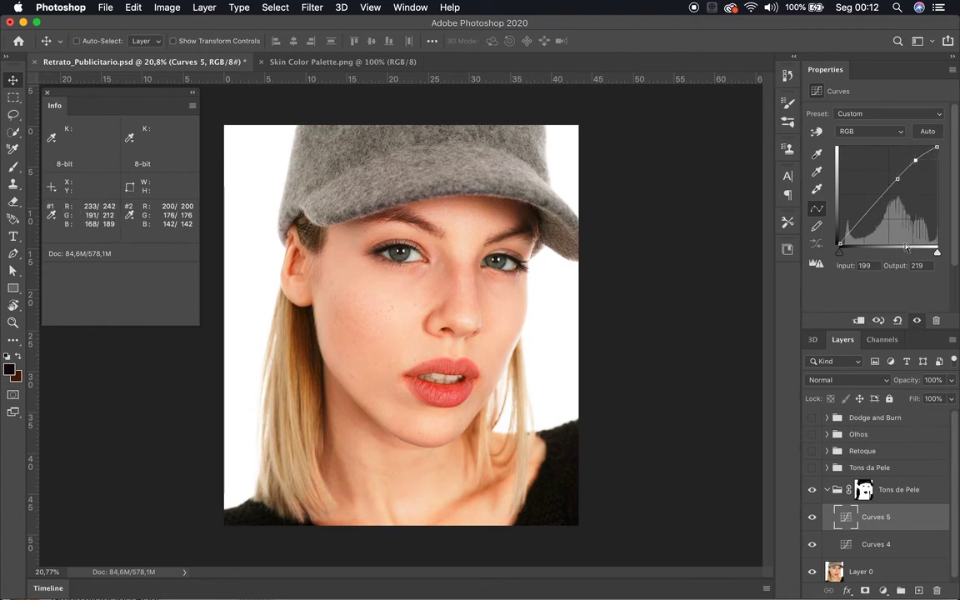
Step: Compare the portrait without and with the new Curves layer, and soften it by lowering the midtone point and setting the highlight point to input 199, output 214
click(812, 518)
click(812, 518)
click(812, 517)
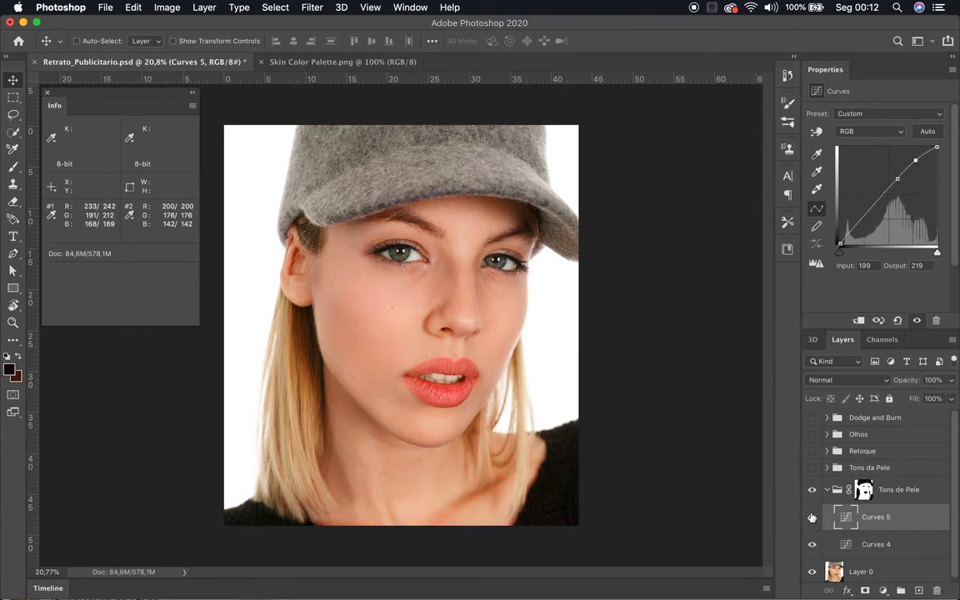
click(813, 518)
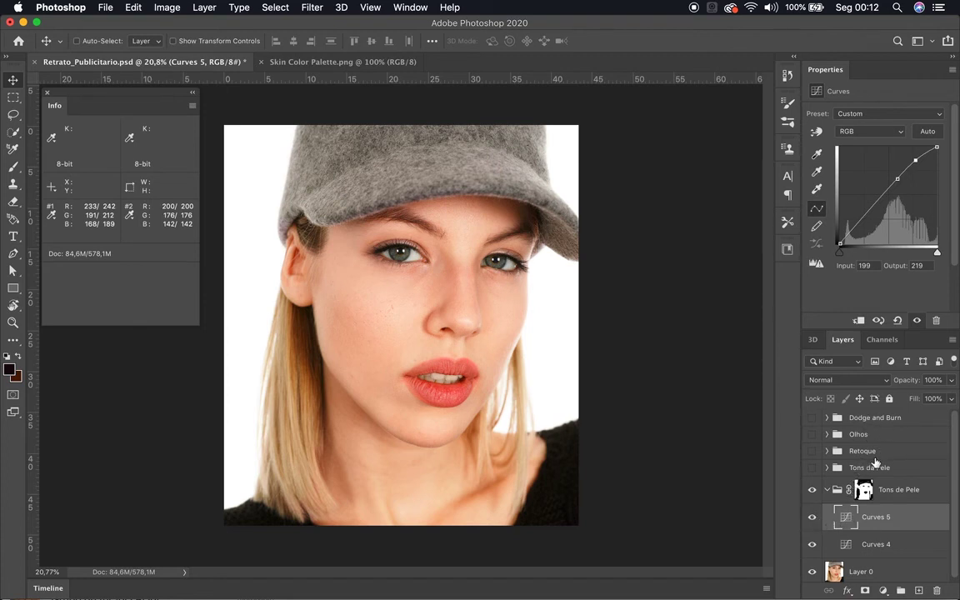
click(897, 179)
drag(897, 179, 914, 159)
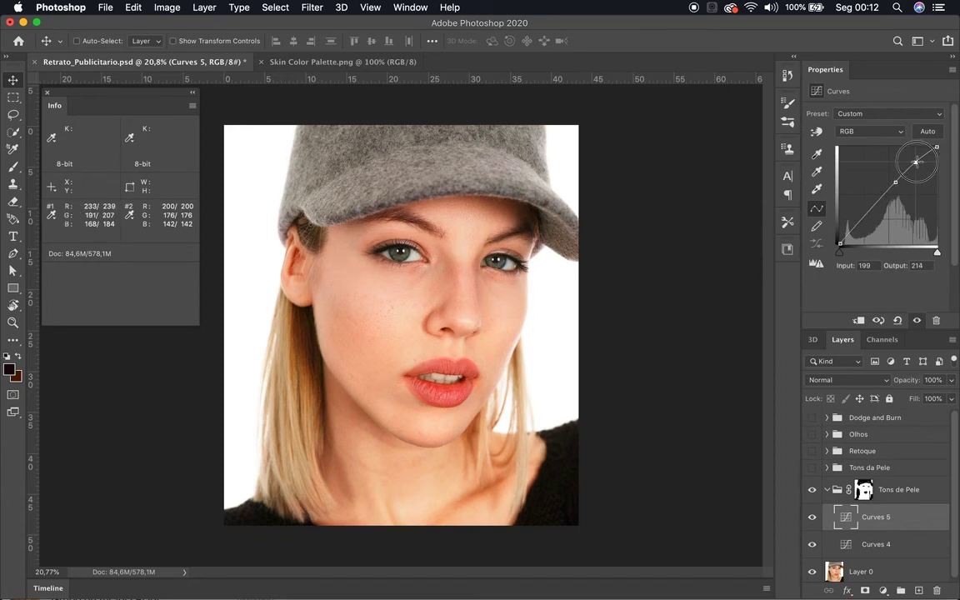
Step: Compare the portrait again without and with the softened Curves layer, and collapse the Tons de Pele group
click(812, 518)
click(812, 517)
click(827, 491)
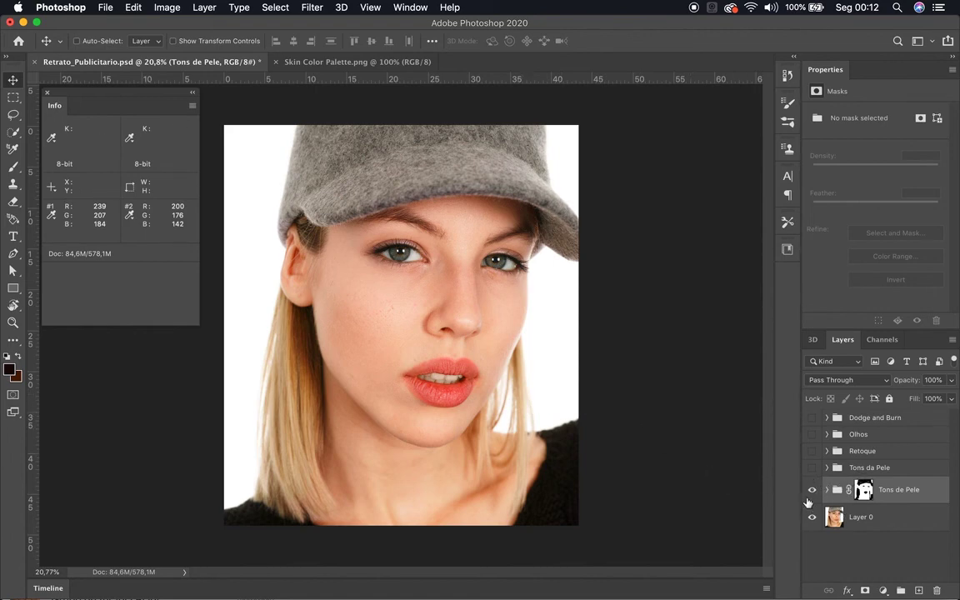
Step: Examine the corrected skin tones up close on the cheek, nose and mouth area, and return to a wider view of the portrait
key(super+equal)
key(super+equal)
key(super+equal)
key(super+equal)
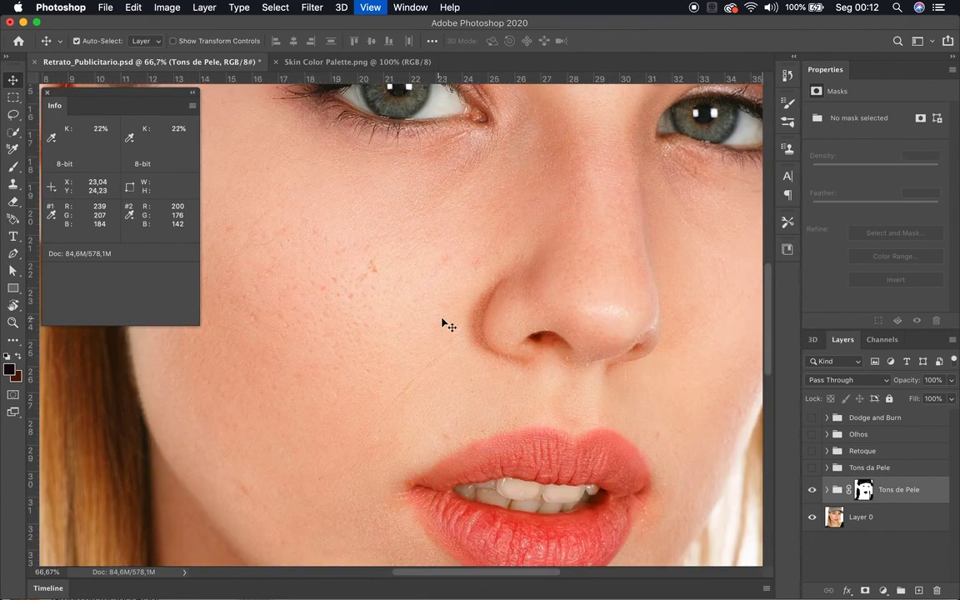
drag(443, 323, 536, 333)
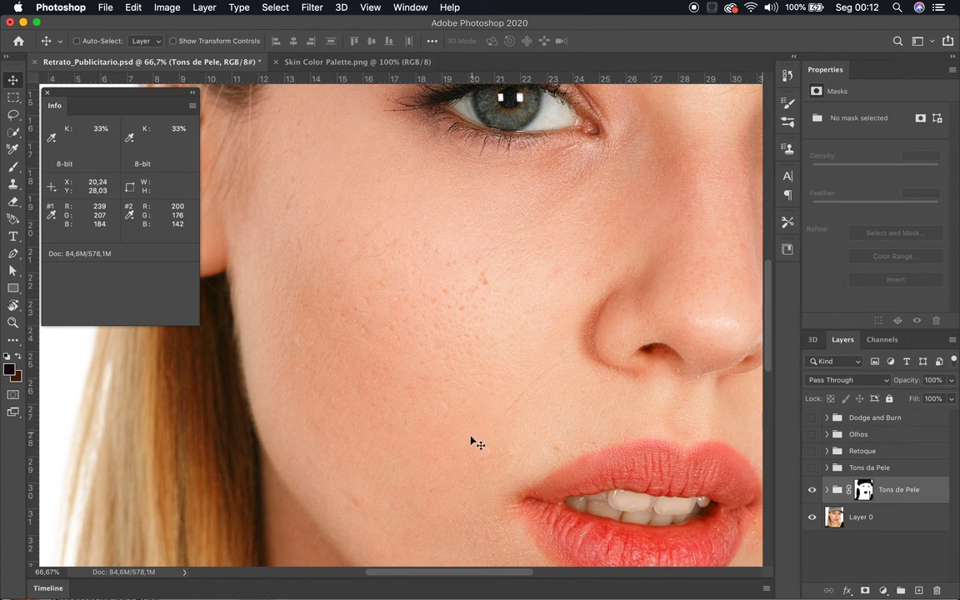
drag(472, 417, 342, 329)
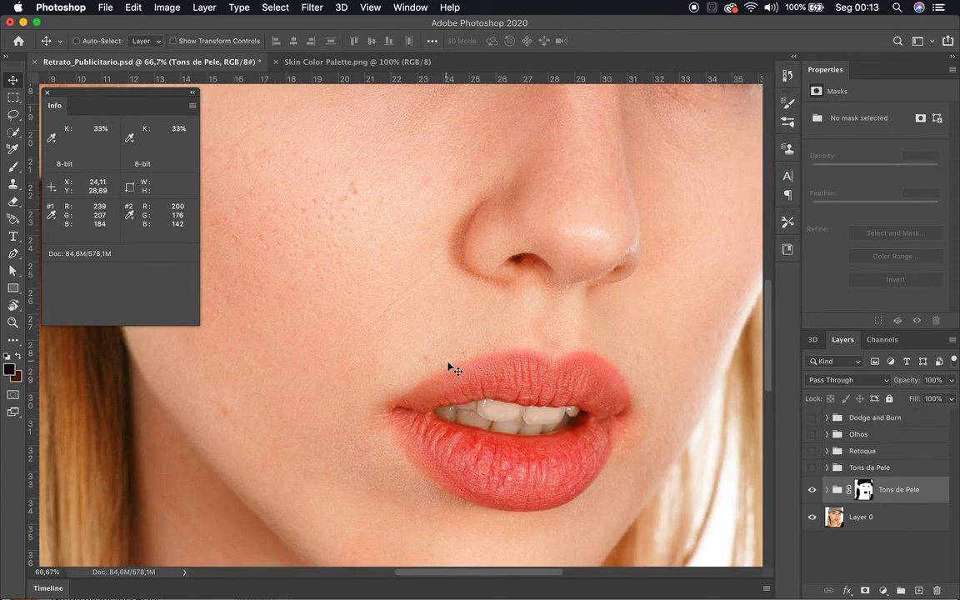
key(super+minus)
key(super+minus)
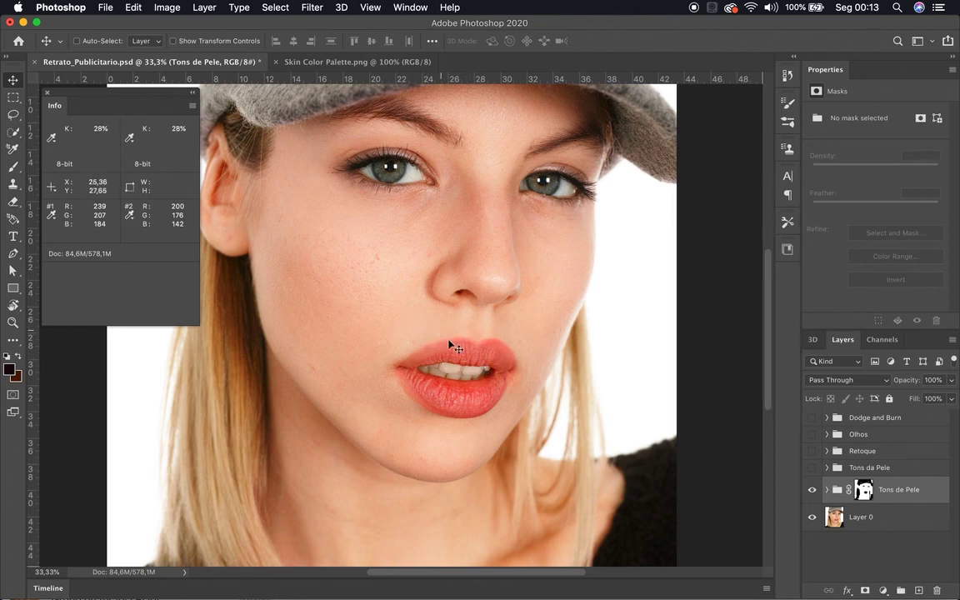
scroll(457, 350, down, 2)
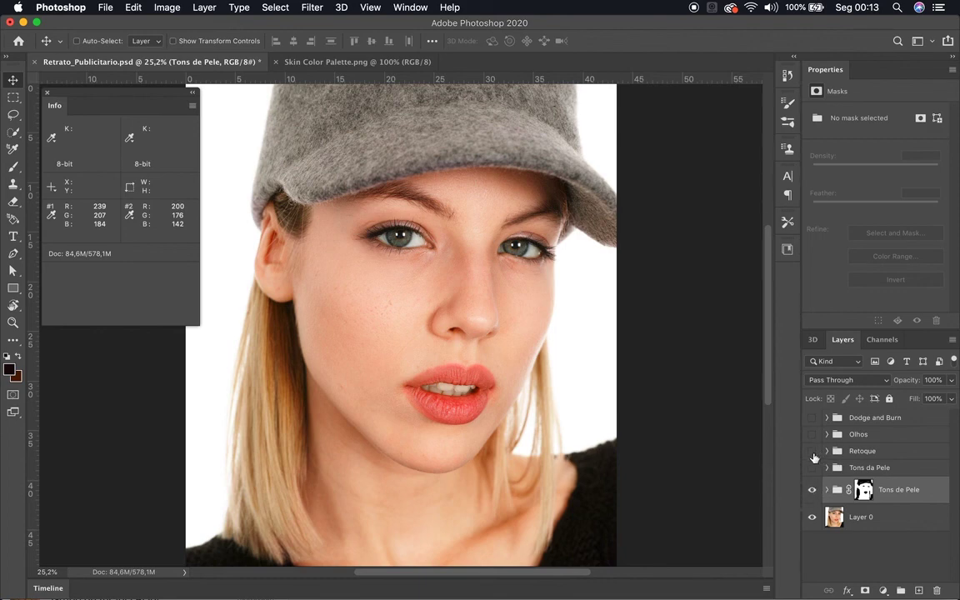
Step: Show the Retoque, Olhos and Dodge and Burn groups together to view the portrait with the remaining retouching applied
drag(815, 456, 813, 418)
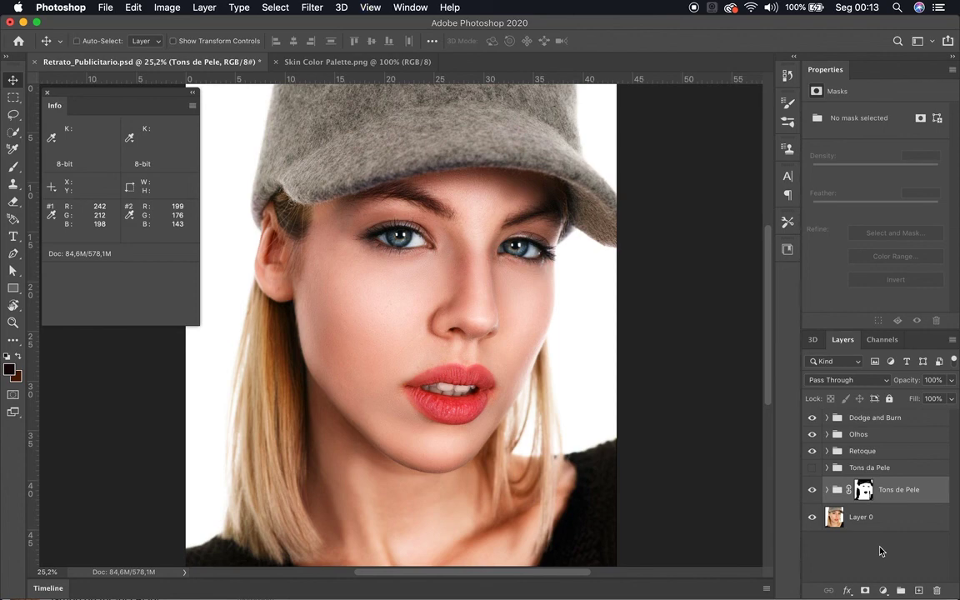
key(super+minus)
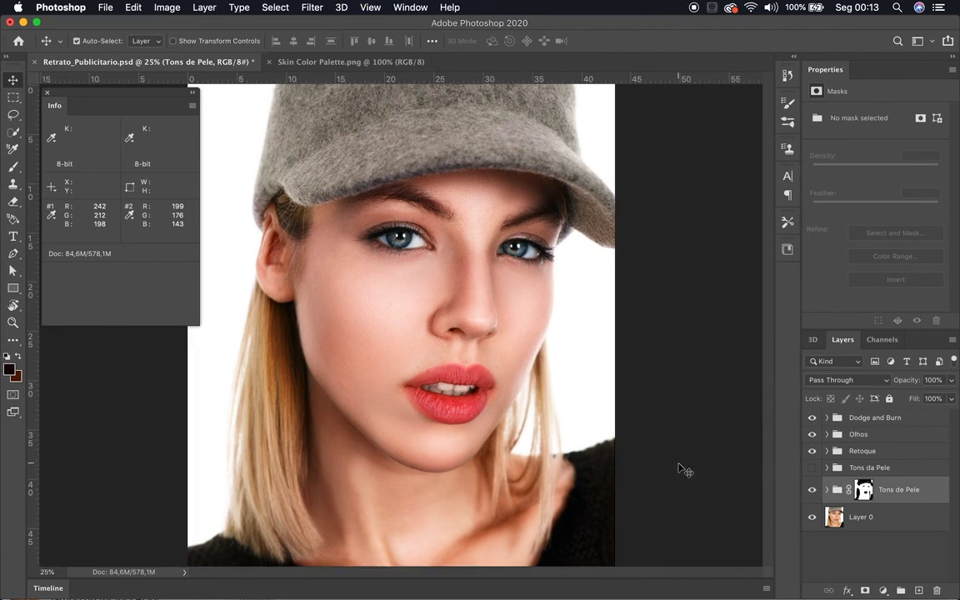
key(super+plus)
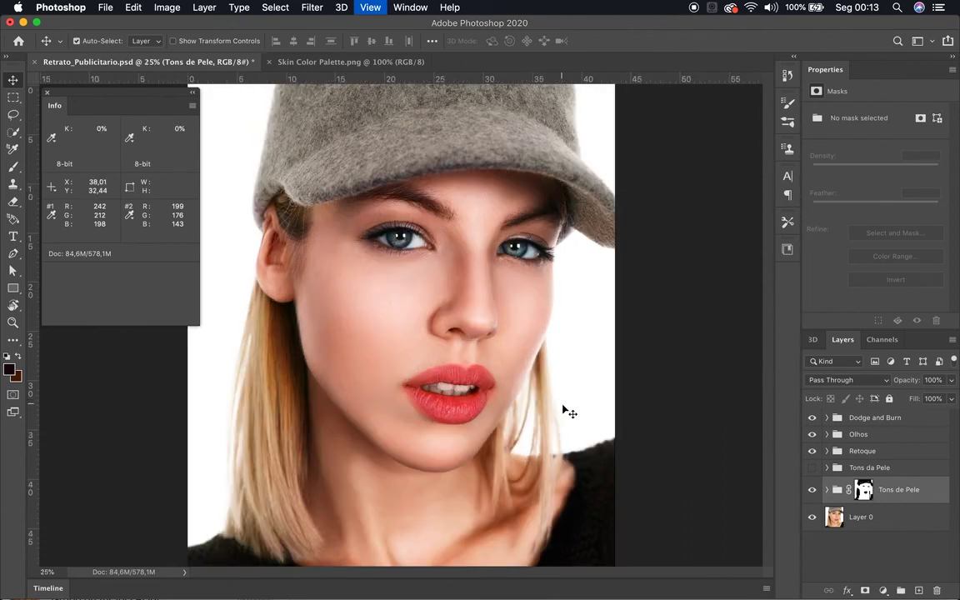